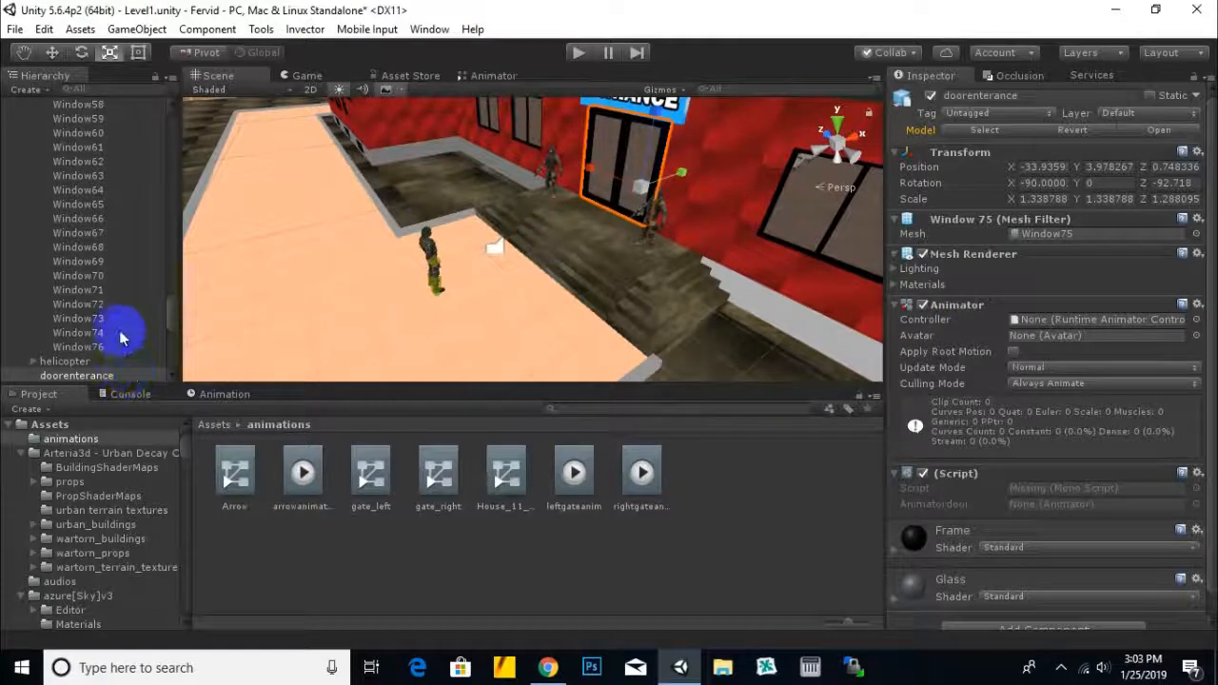
Step: Look through the scene hierarchy and select the doorenterance object for the building's entrance door
scroll(118, 344, up, 15)
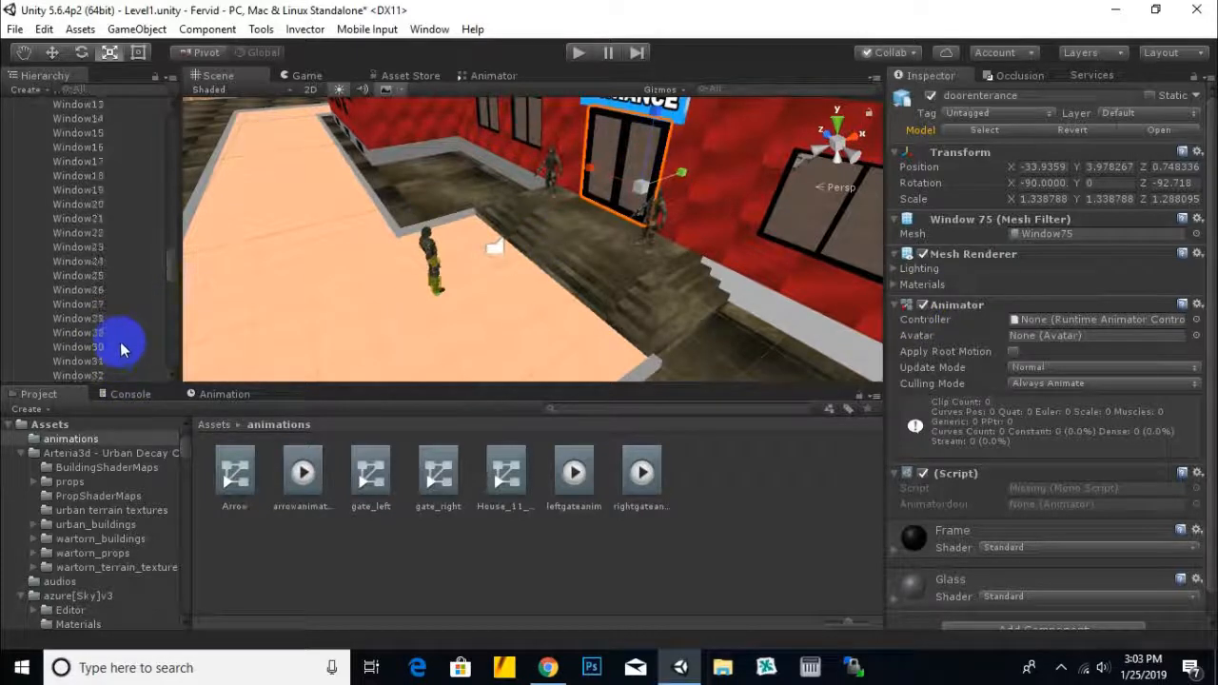
scroll(120, 345, down, 10)
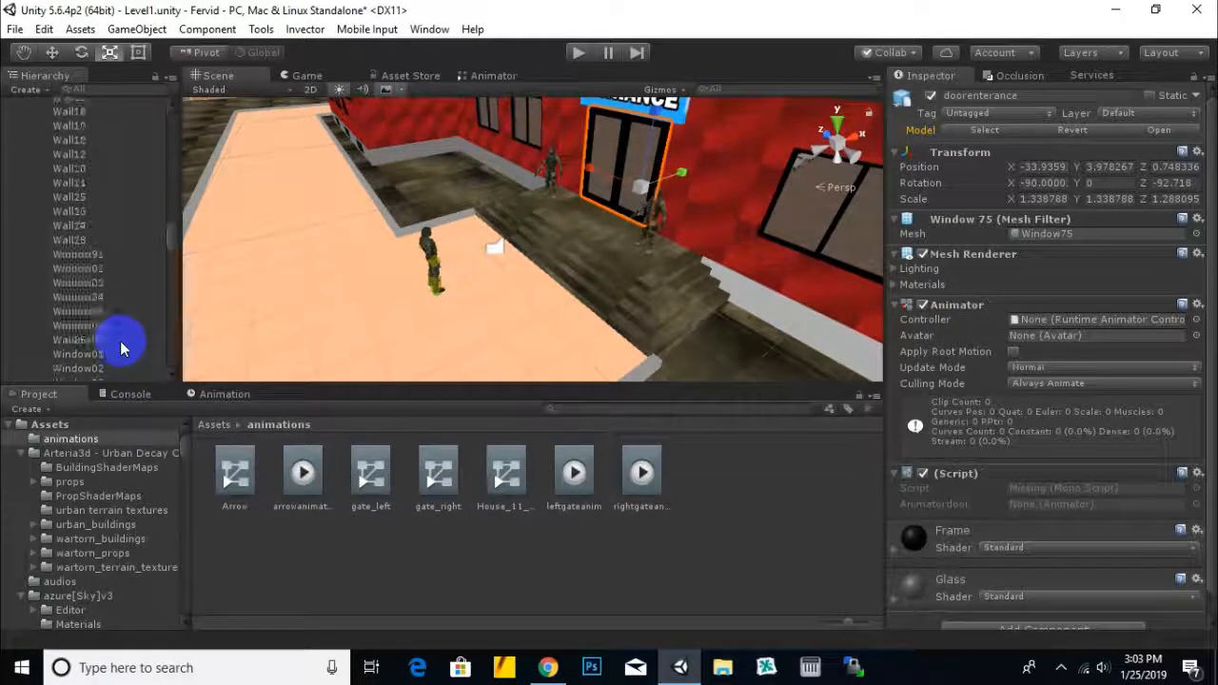
scroll(699, 255, down, 1)
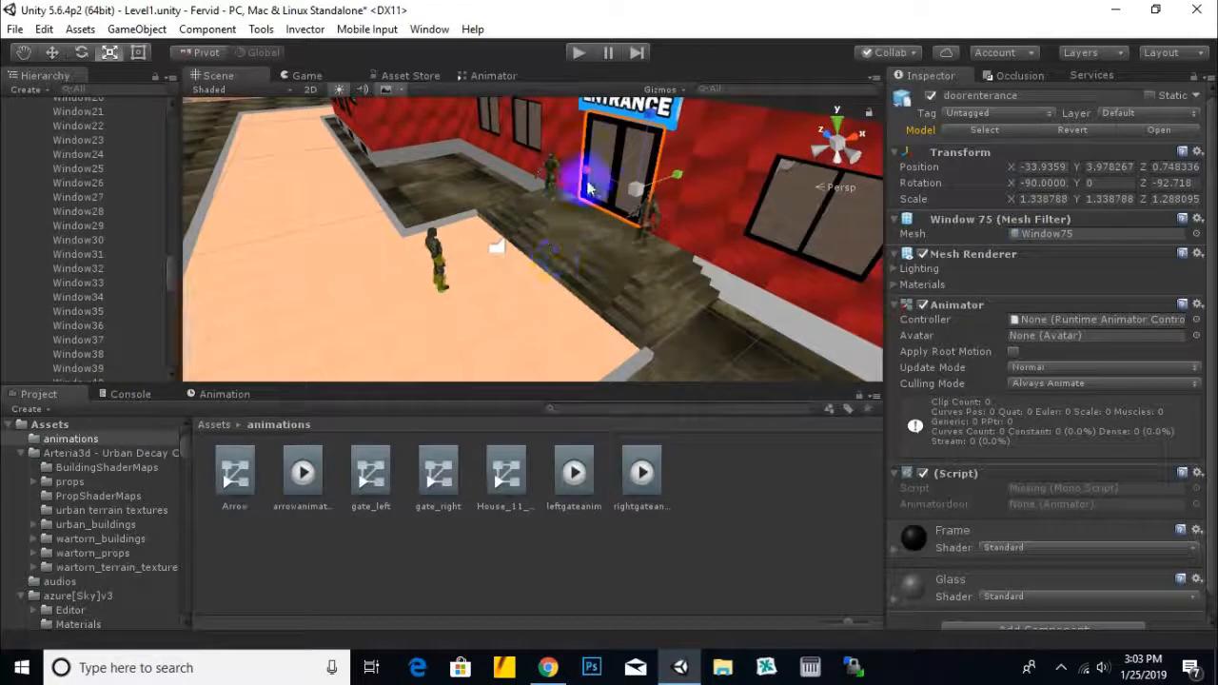
scroll(149, 300, down, 10)
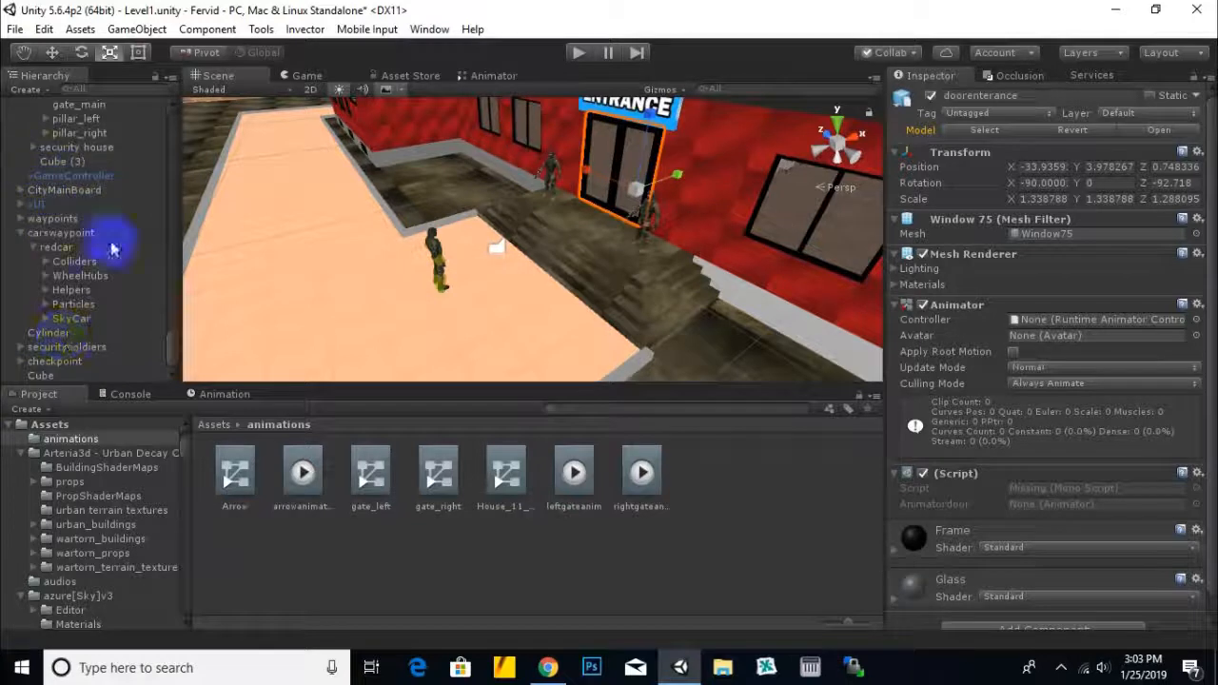
scroll(627, 324, down, 1)
scroll(646, 325, up, 3)
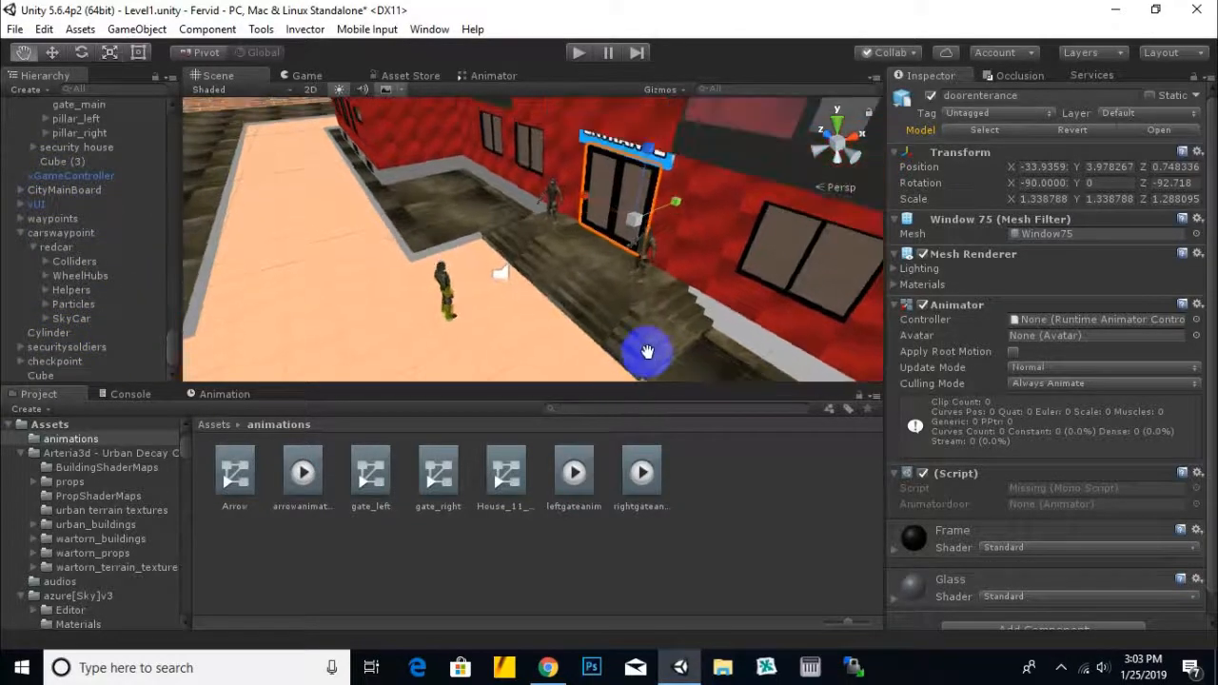
scroll(119, 200, up, 2)
scroll(124, 224, up, 3)
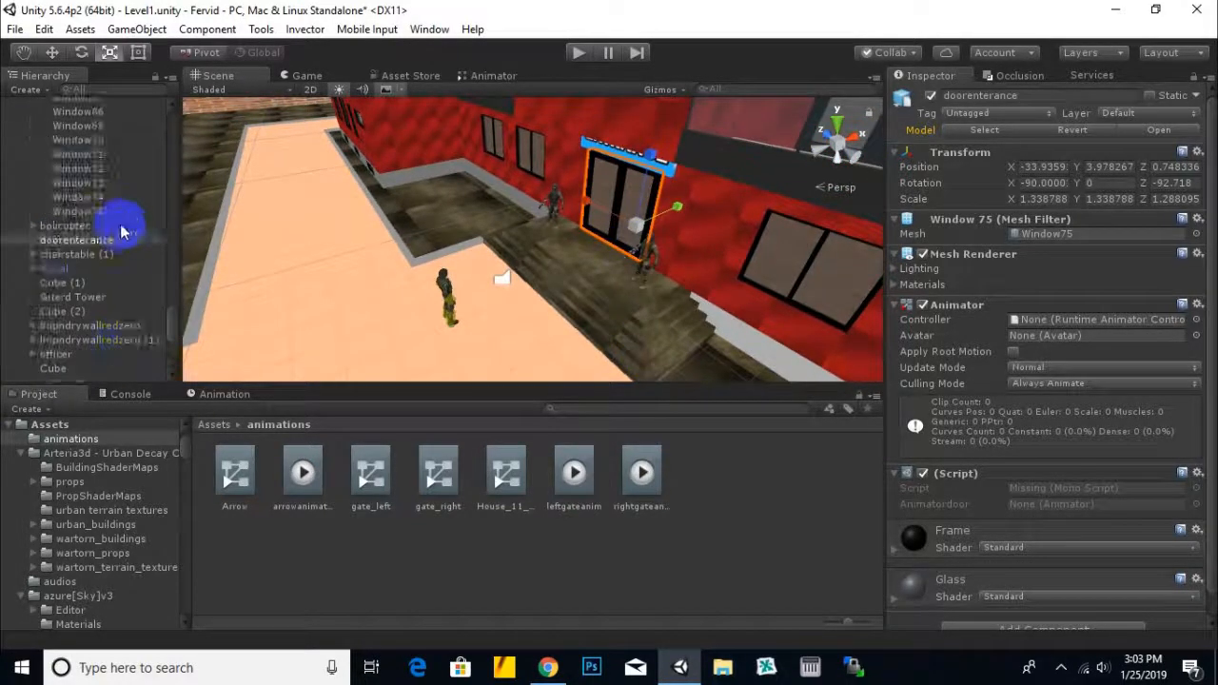
middle_drag(715, 280, 708, 318)
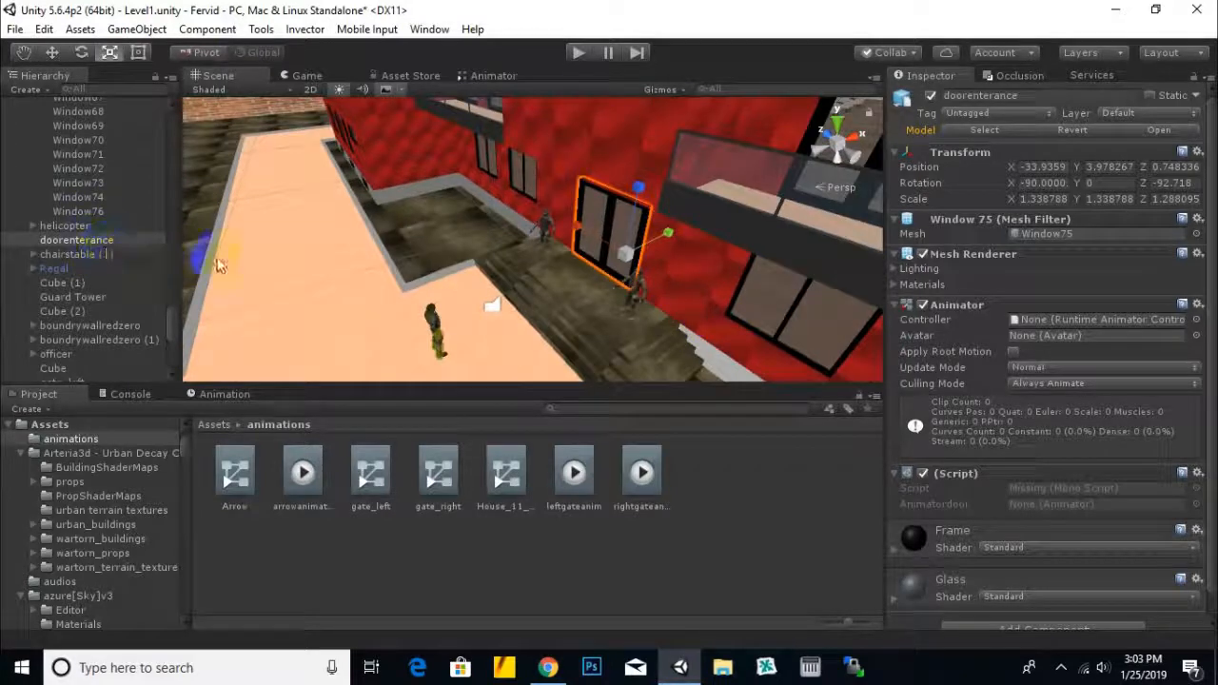
click(78, 244)
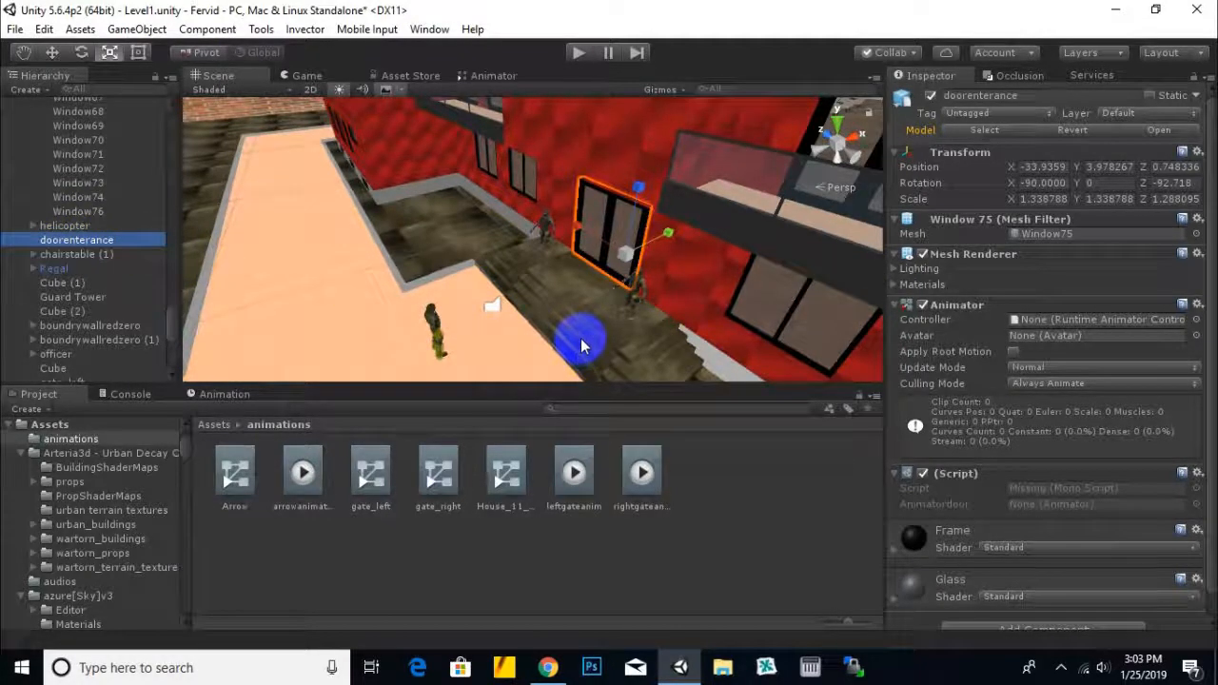
Step: Add a Box Collider component to the doorenterance object and enable Is Trigger
scroll(580, 302, down, 1)
middle_drag(615, 321, 615, 321)
alt+drag(615, 321, 663, 323)
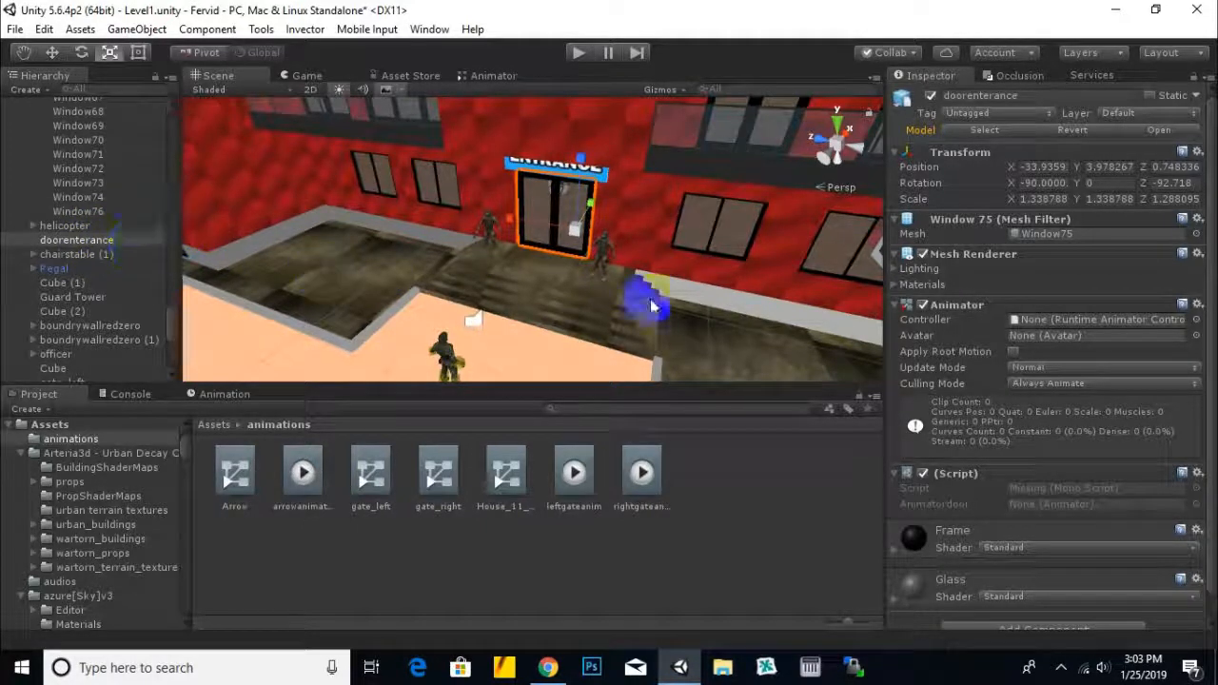
middle_drag(644, 302, 675, 321)
alt+drag(597, 269, 352, 257)
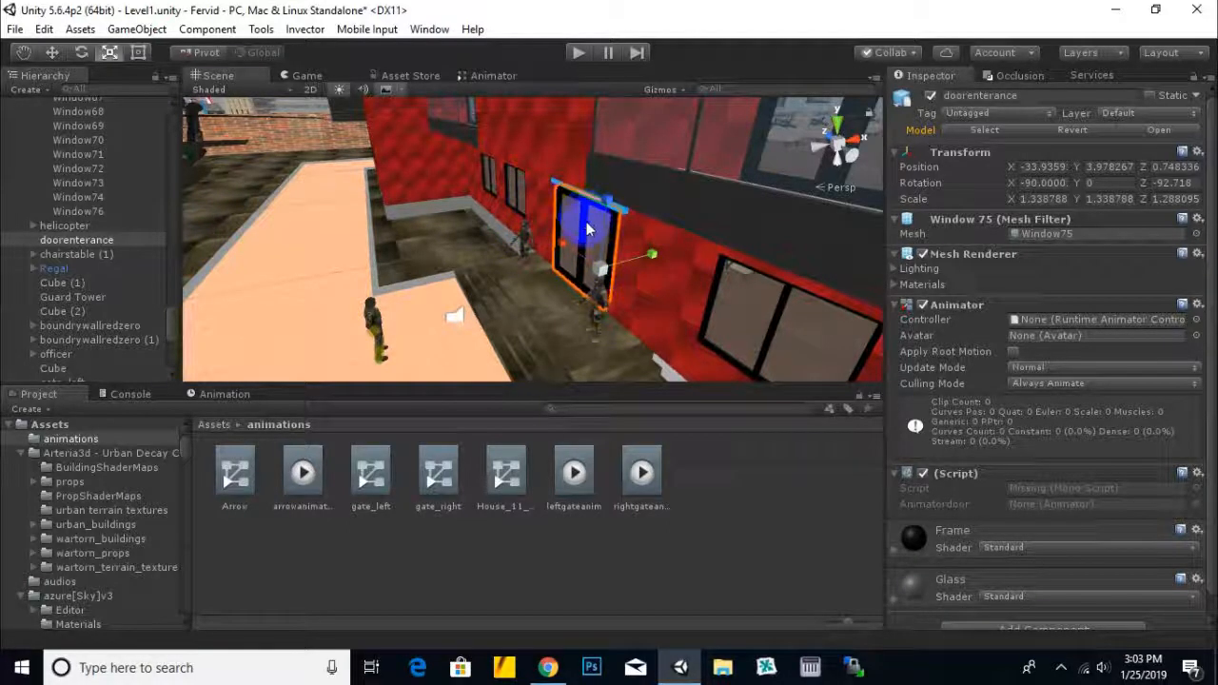
scroll(1032, 409, down, 1)
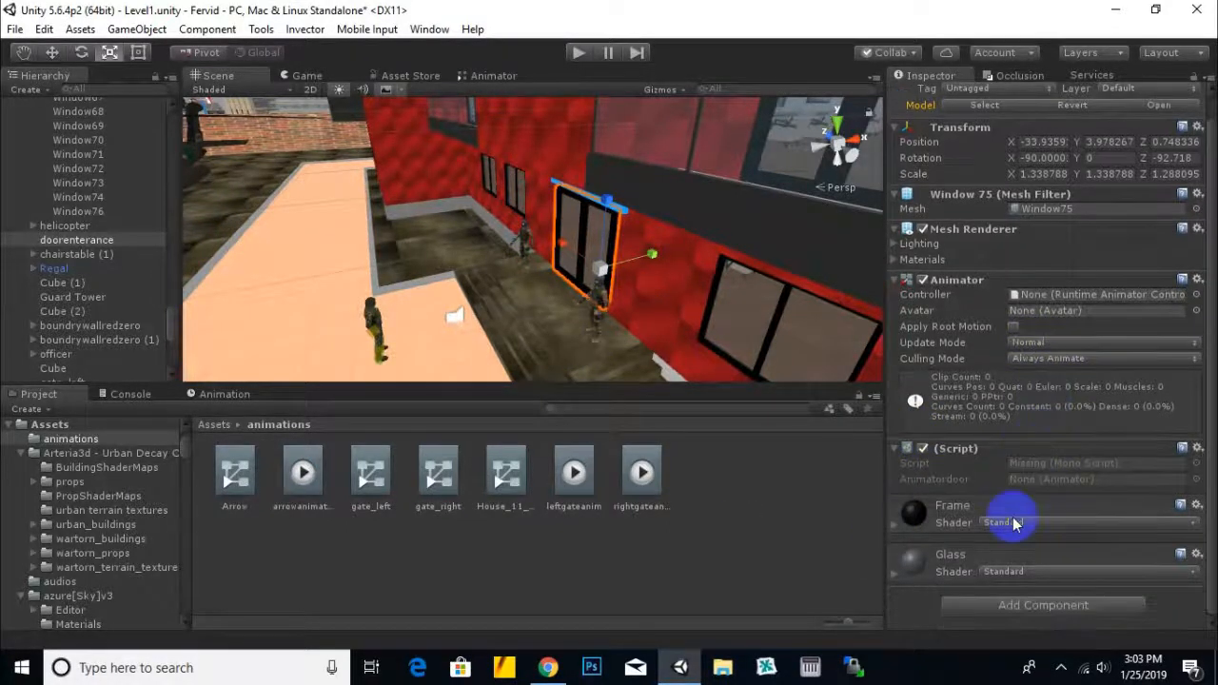
click(1032, 607)
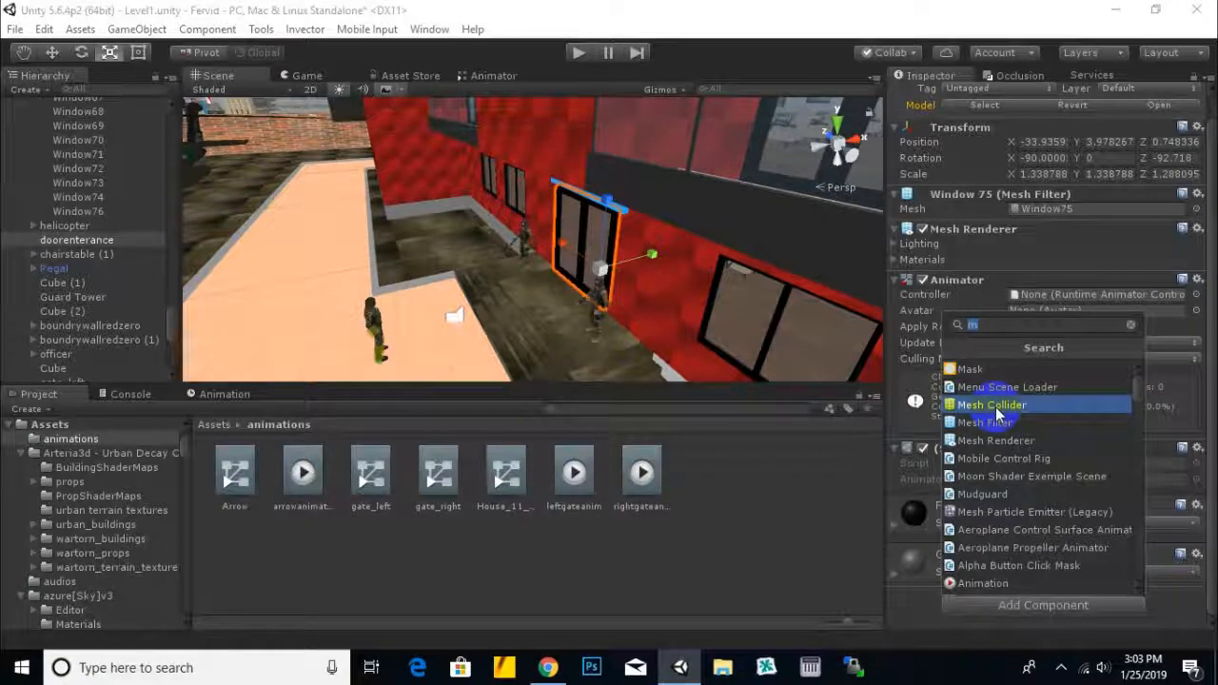
text(box)
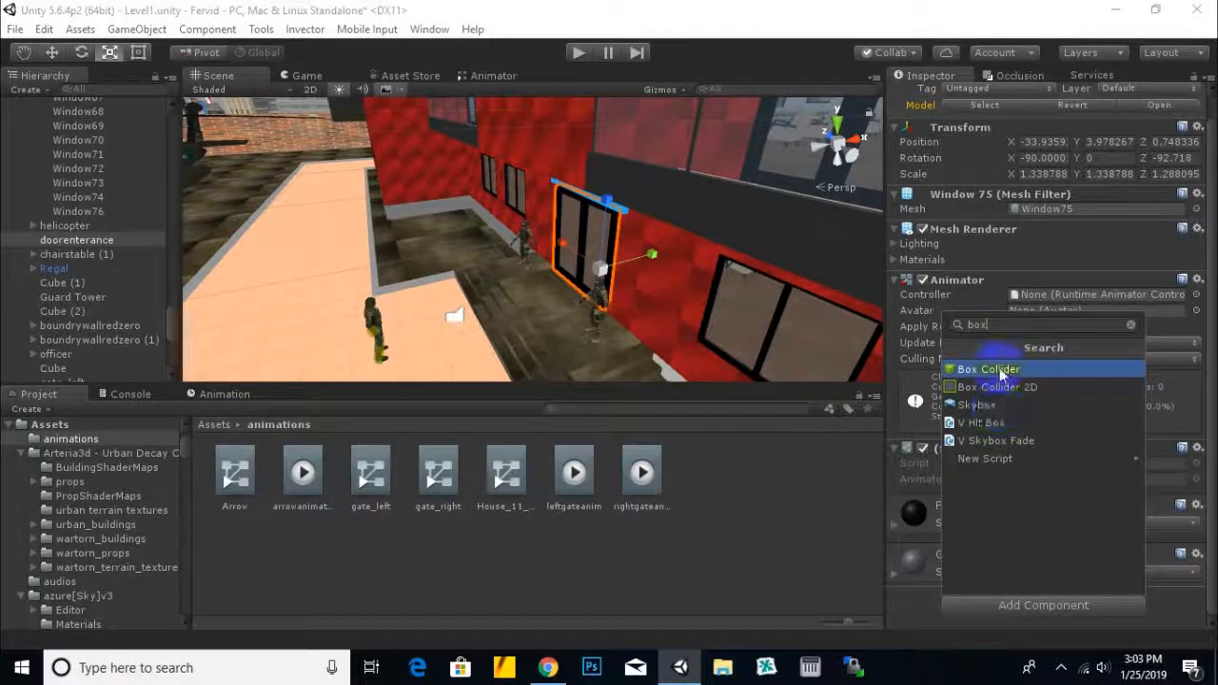
click(1000, 370)
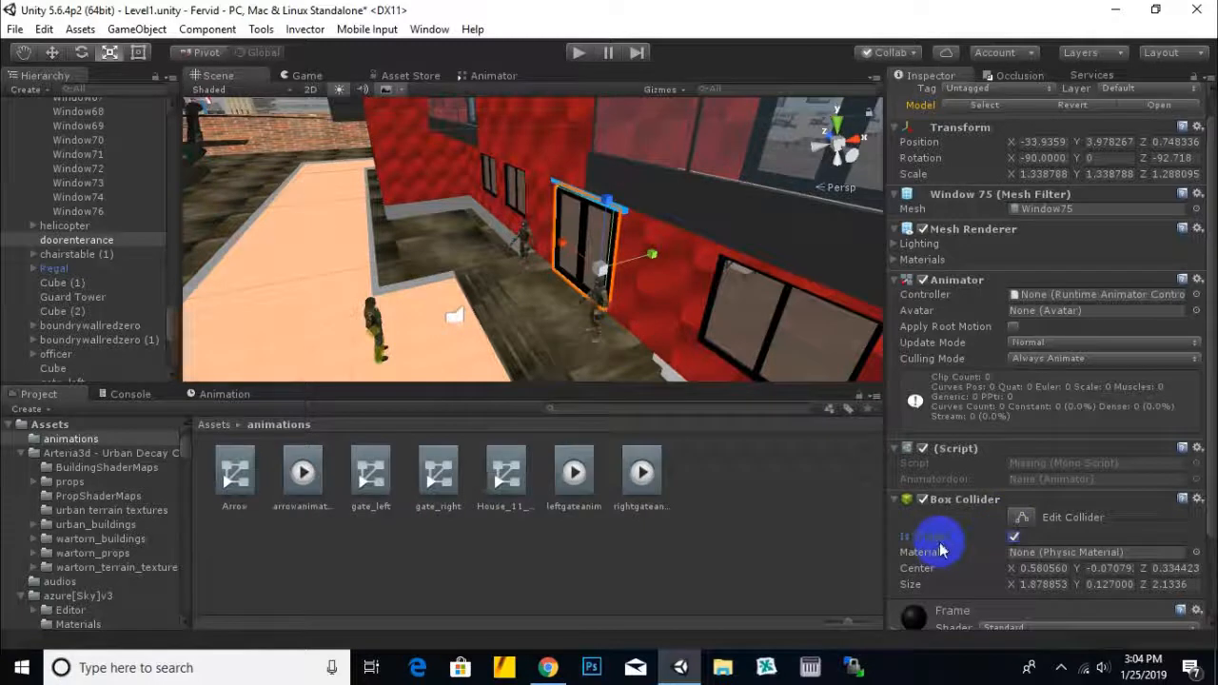
Step: Edit the door's box collider bounds to extend outward in front of the entrance, with a Y size of about 1.46
click(1021, 518)
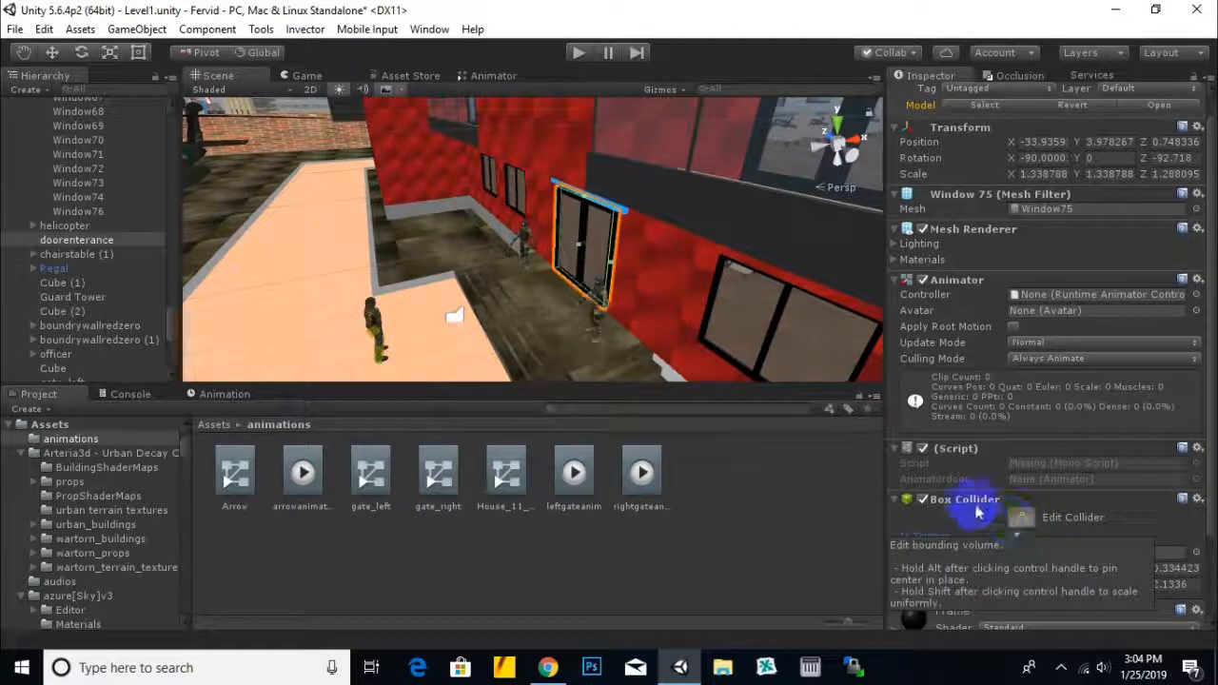
drag(580, 251, 536, 278)
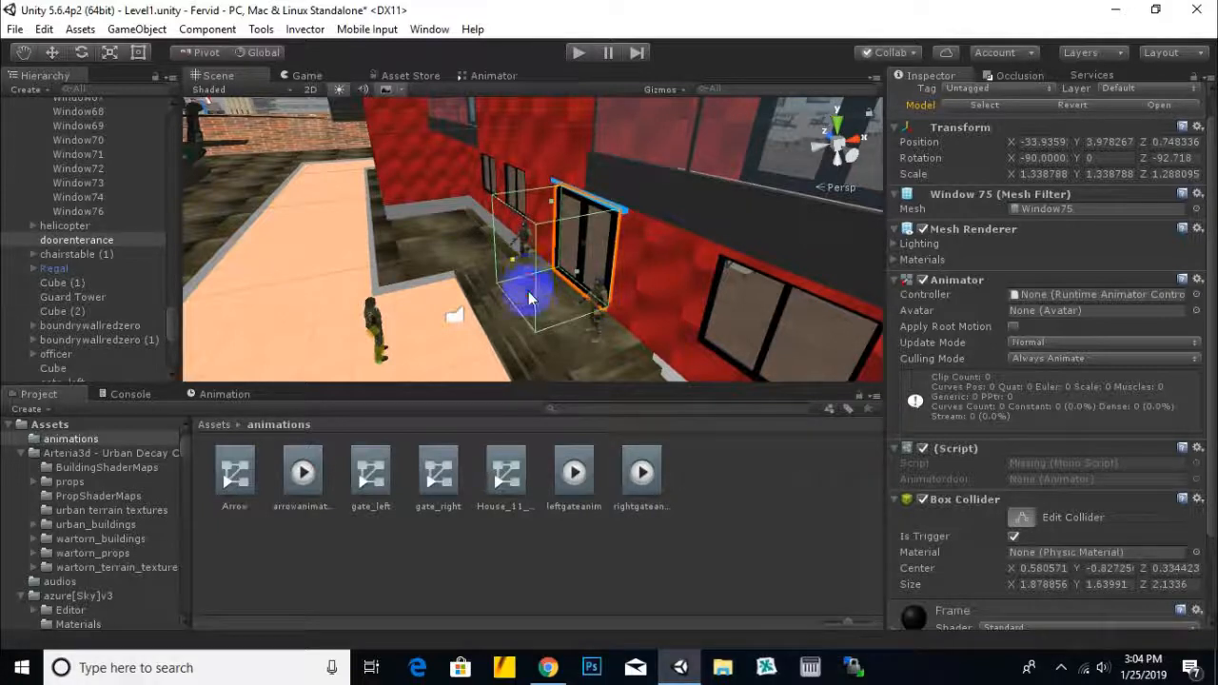
scroll(530, 318, down, 2)
drag(530, 307, 524, 265)
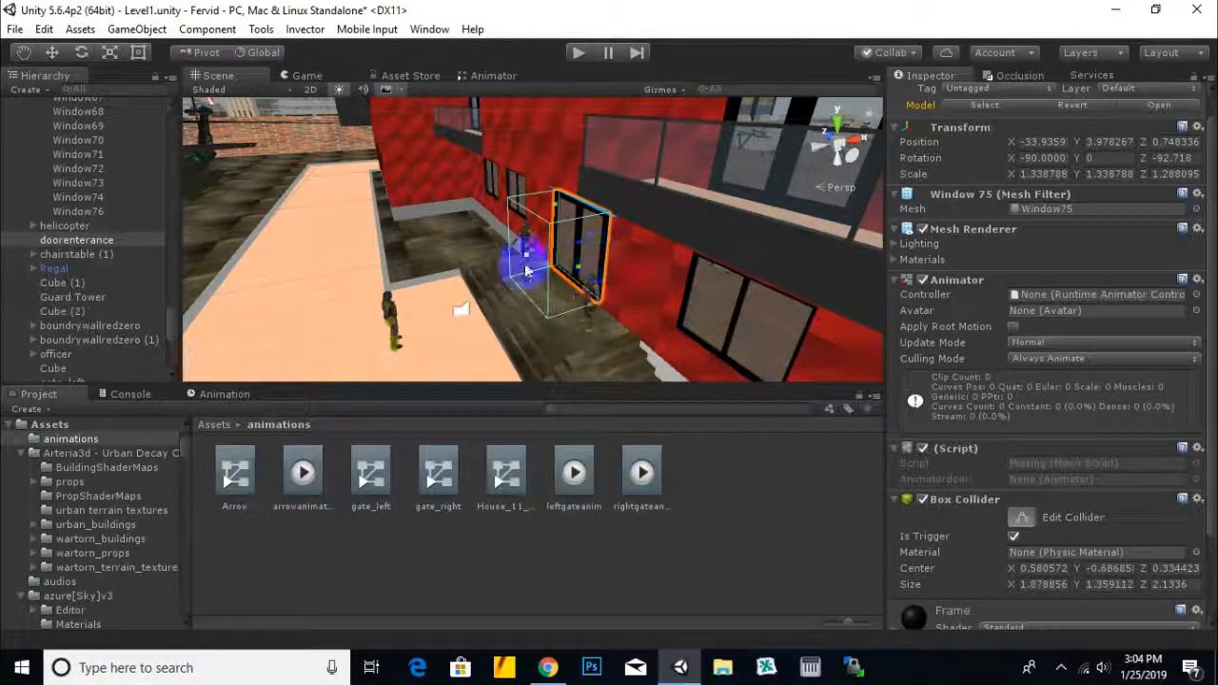
alt+drag(536, 289, 748, 287)
middle_drag(650, 296, 695, 303)
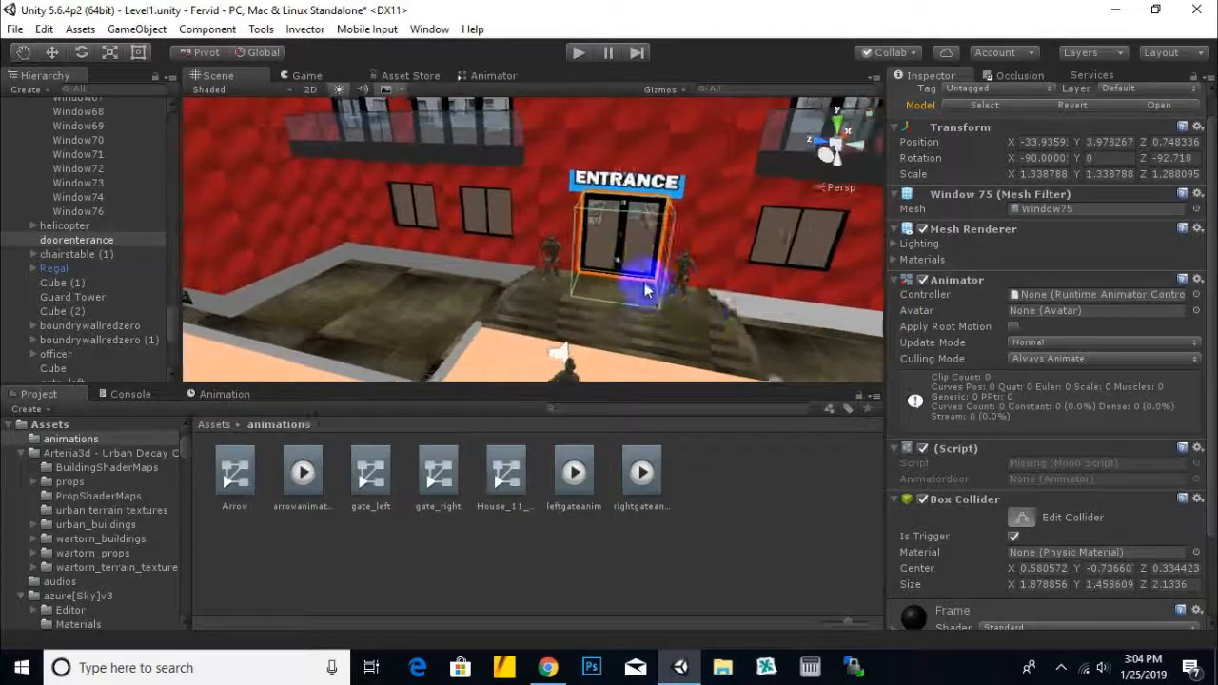
scroll(646, 283, up, 5)
alt+drag(645, 289, 612, 299)
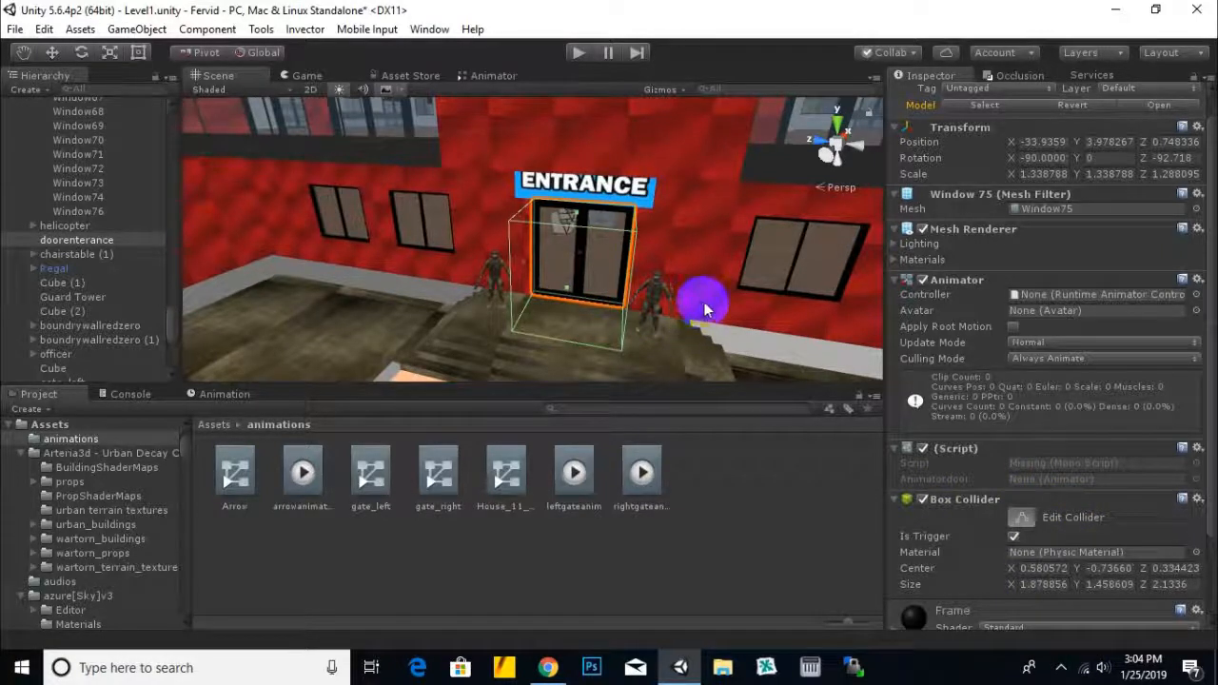
Step: Create an animation clip for doorenterance and save it as dooranimation.anim in the animations folder
click(93, 240)
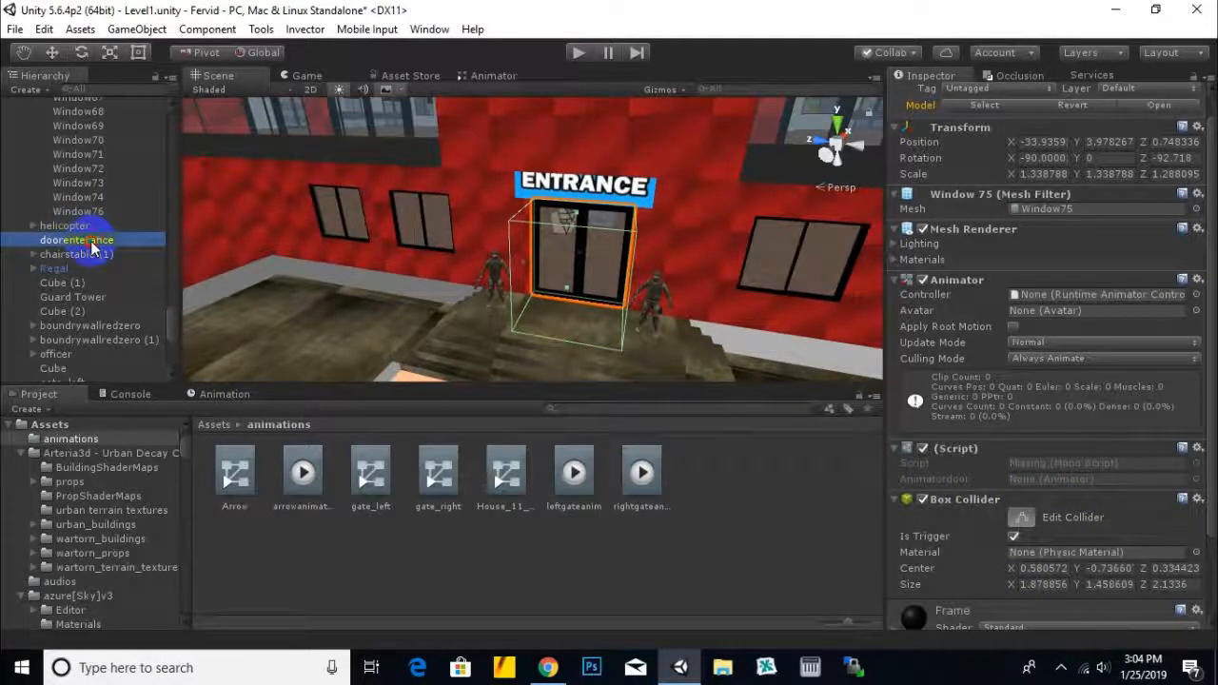
click(224, 394)
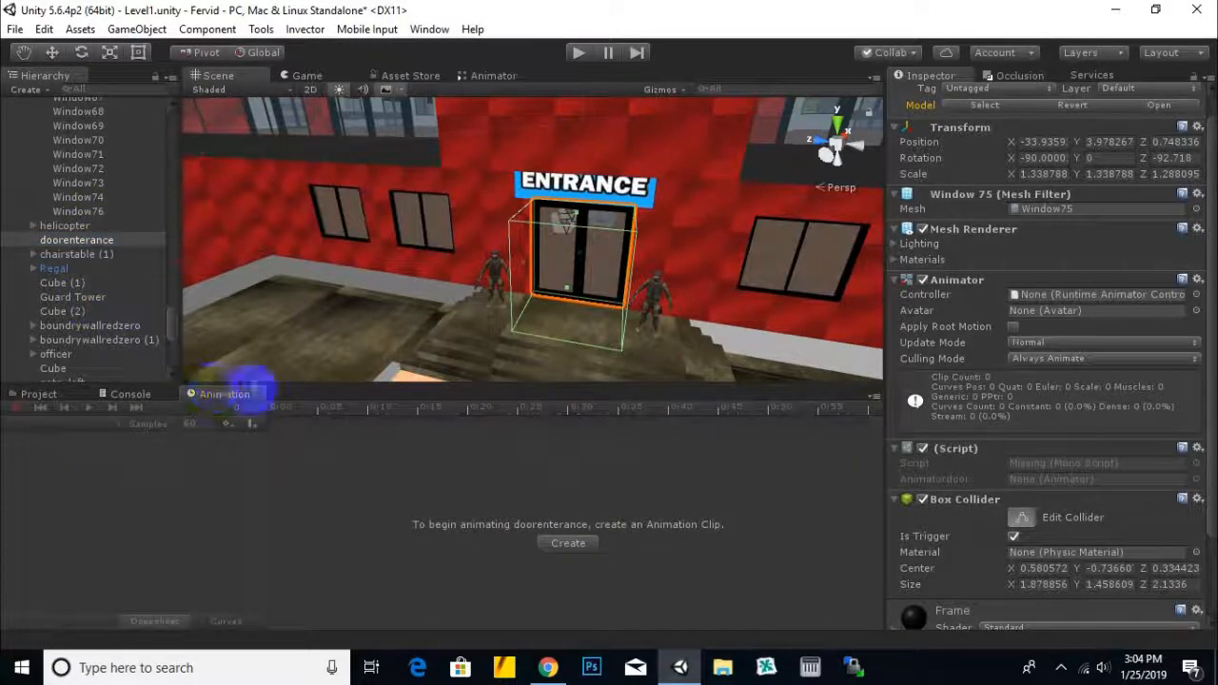
click(568, 545)
click(258, 374)
drag(199, 374, 96, 375)
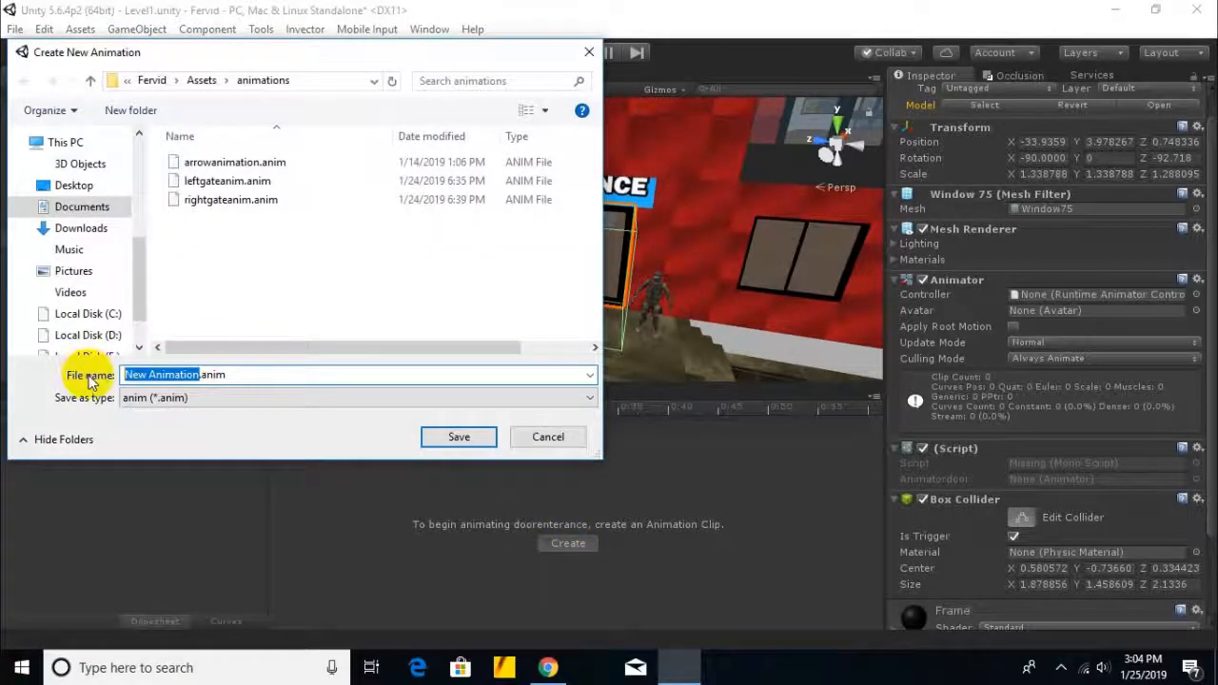
text(doora)
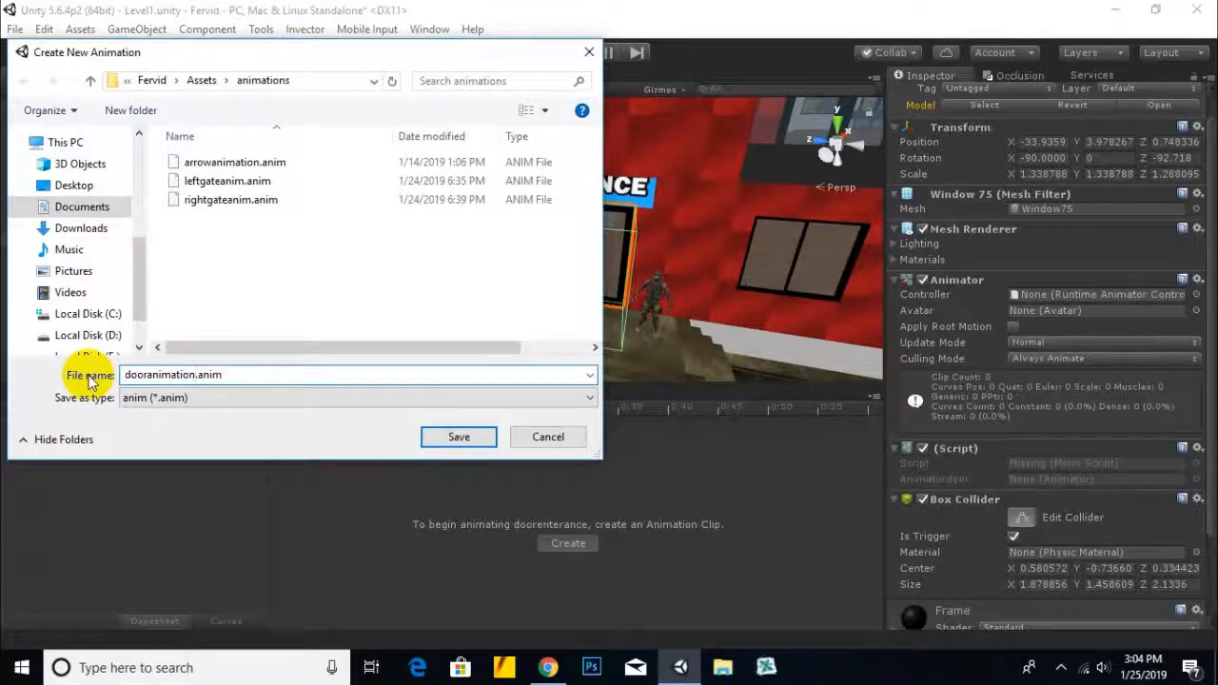
key(Return)
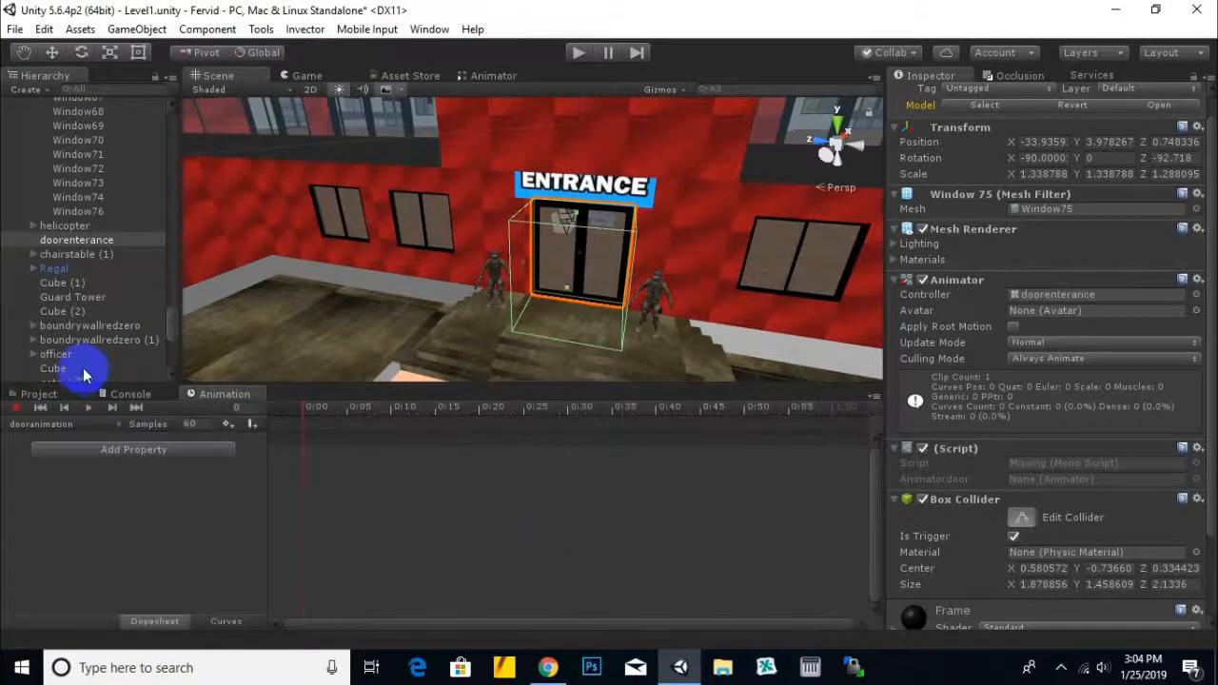
Step: Start recording the clip and key the door's rotation at frame 0 with a Y rotation of 0
click(17, 408)
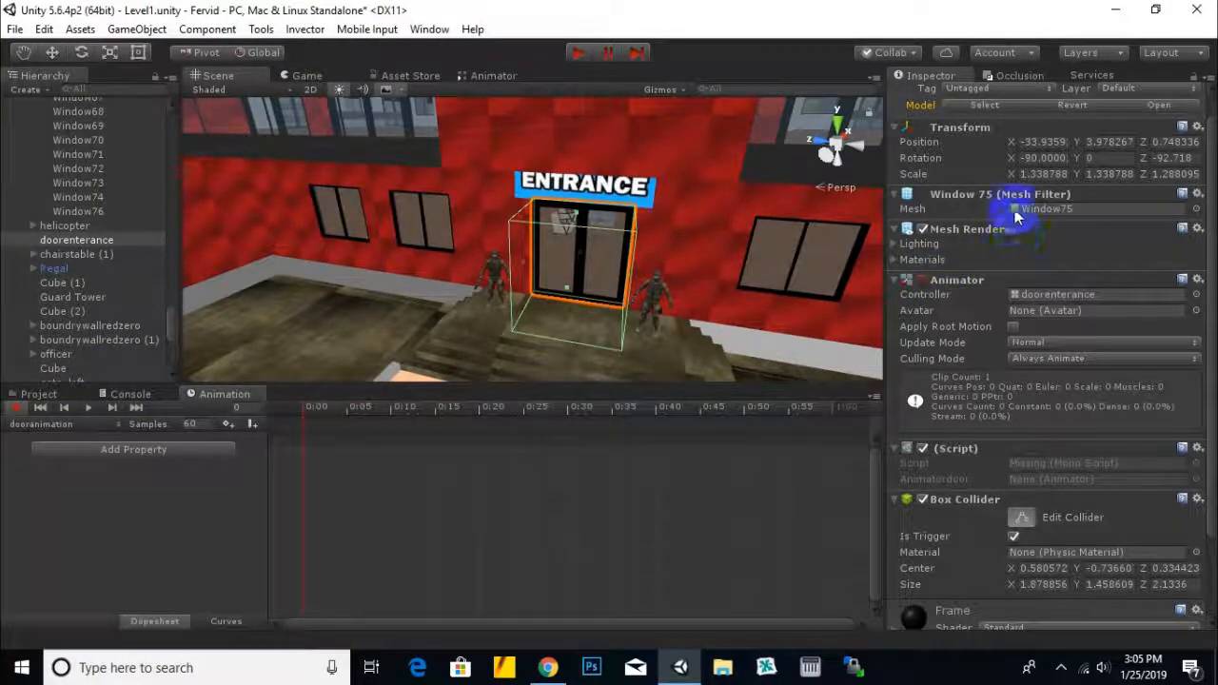
click(1107, 162)
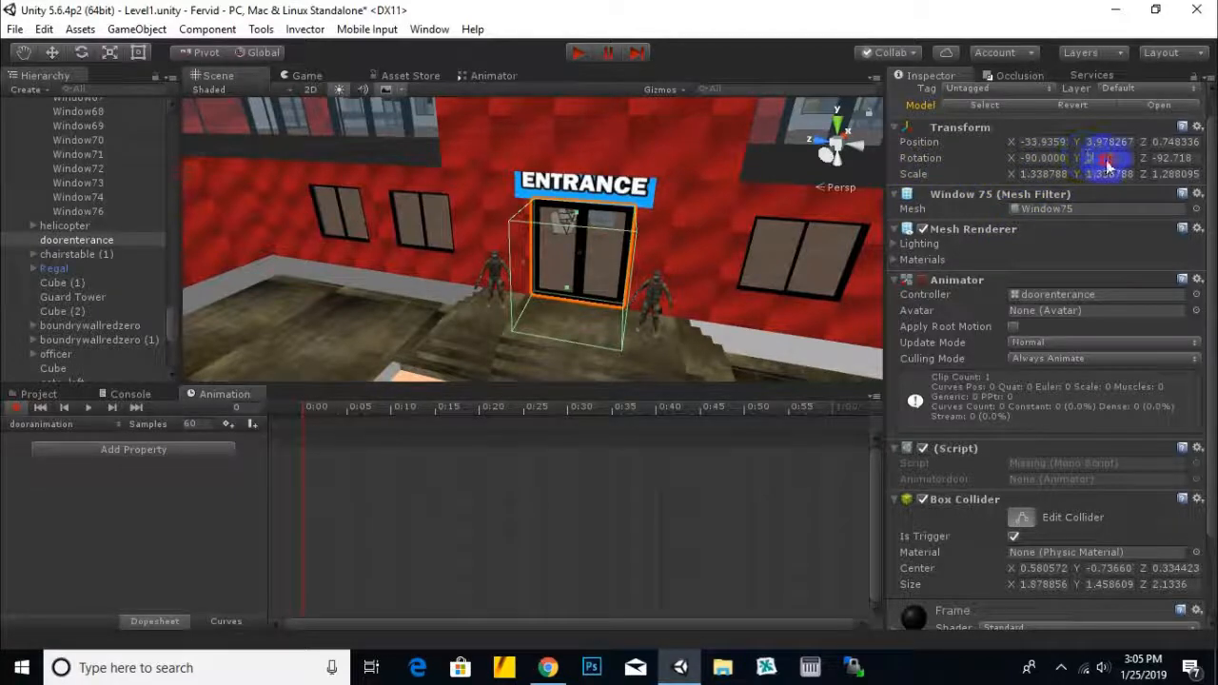
key(BackSpace)
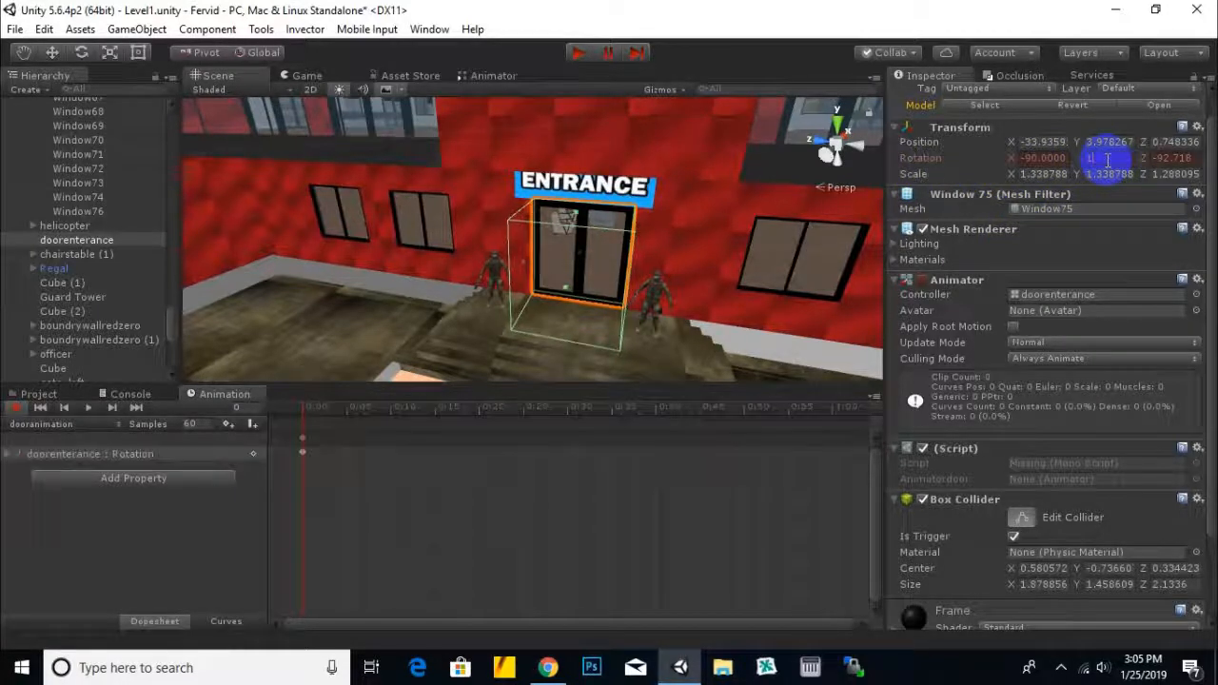
text(0)
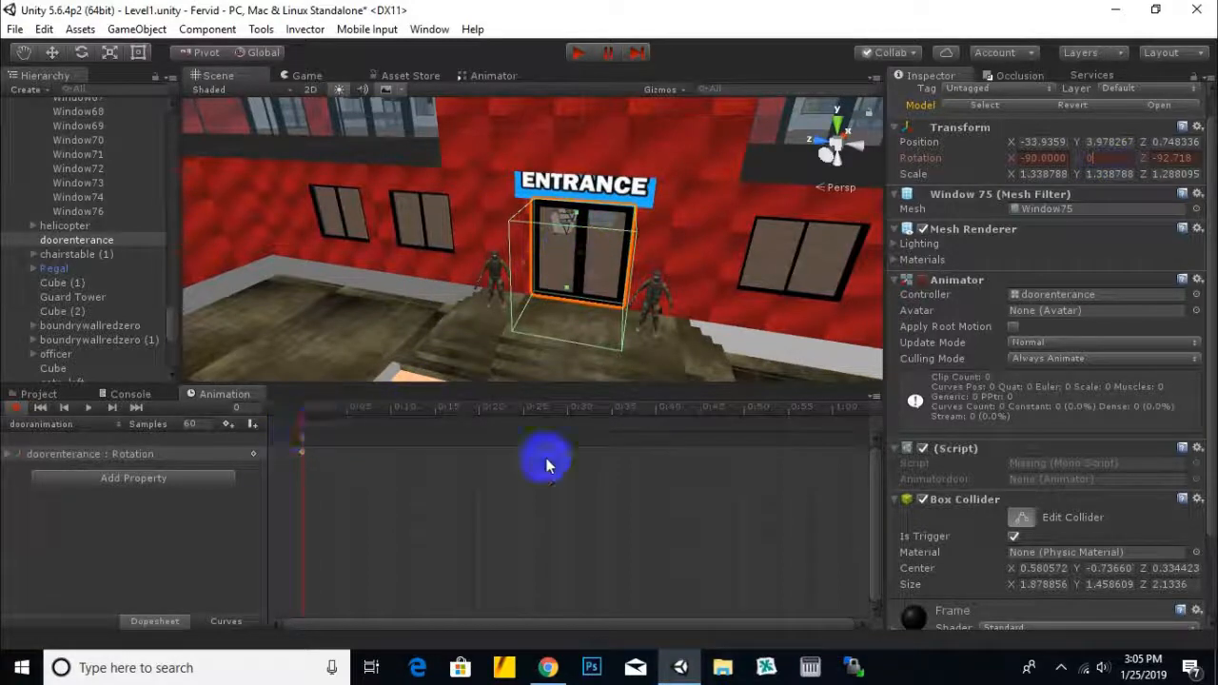
Step: At the 1:00 mark, key the door rotated open to a Z rotation of about 1.69, and preview the recorded clip
click(833, 409)
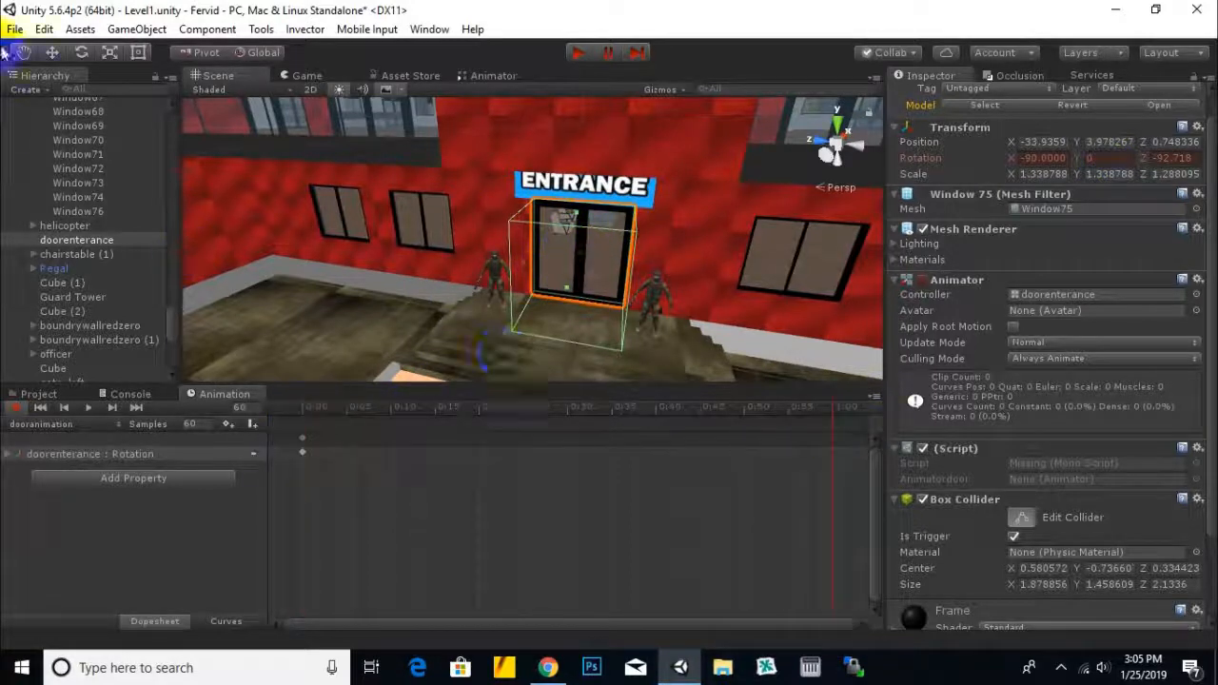
click(80, 53)
drag(645, 317, 386, 327)
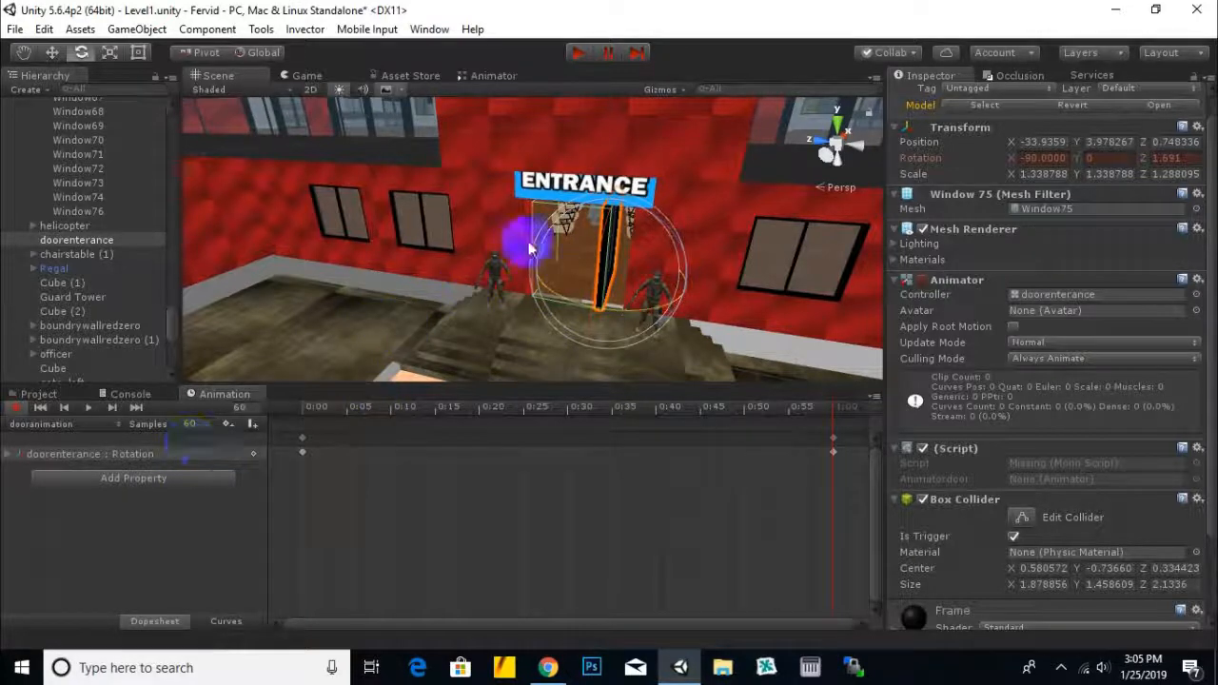
click(89, 409)
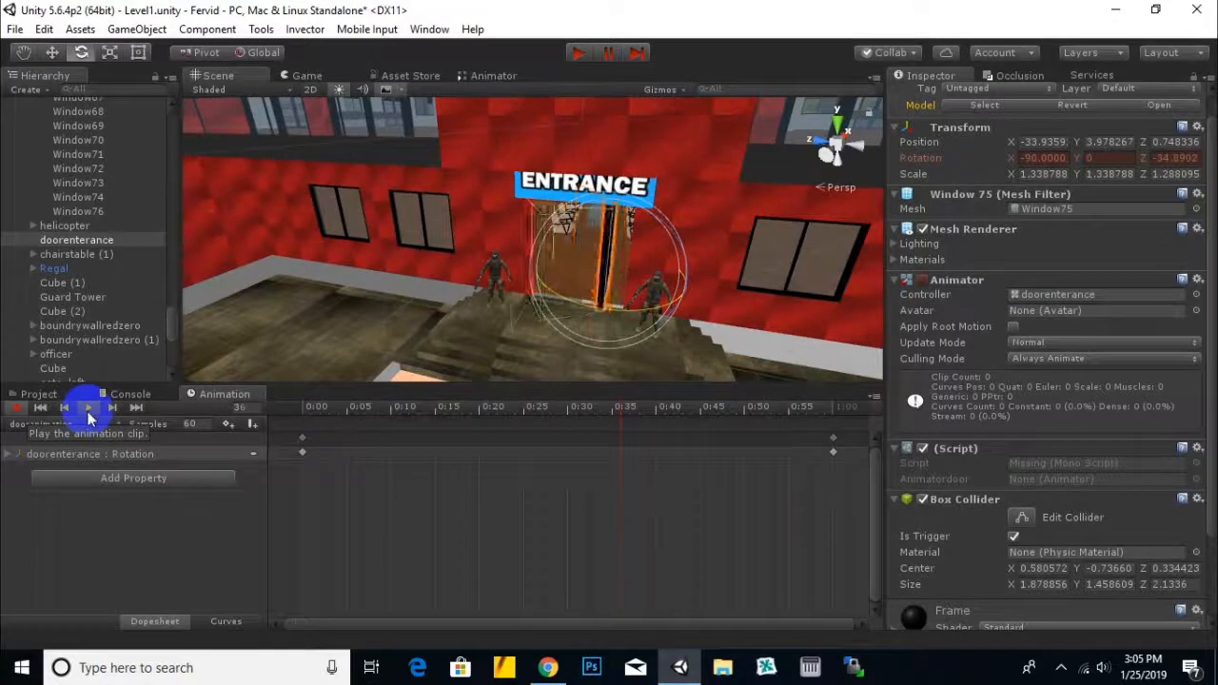
click(17, 408)
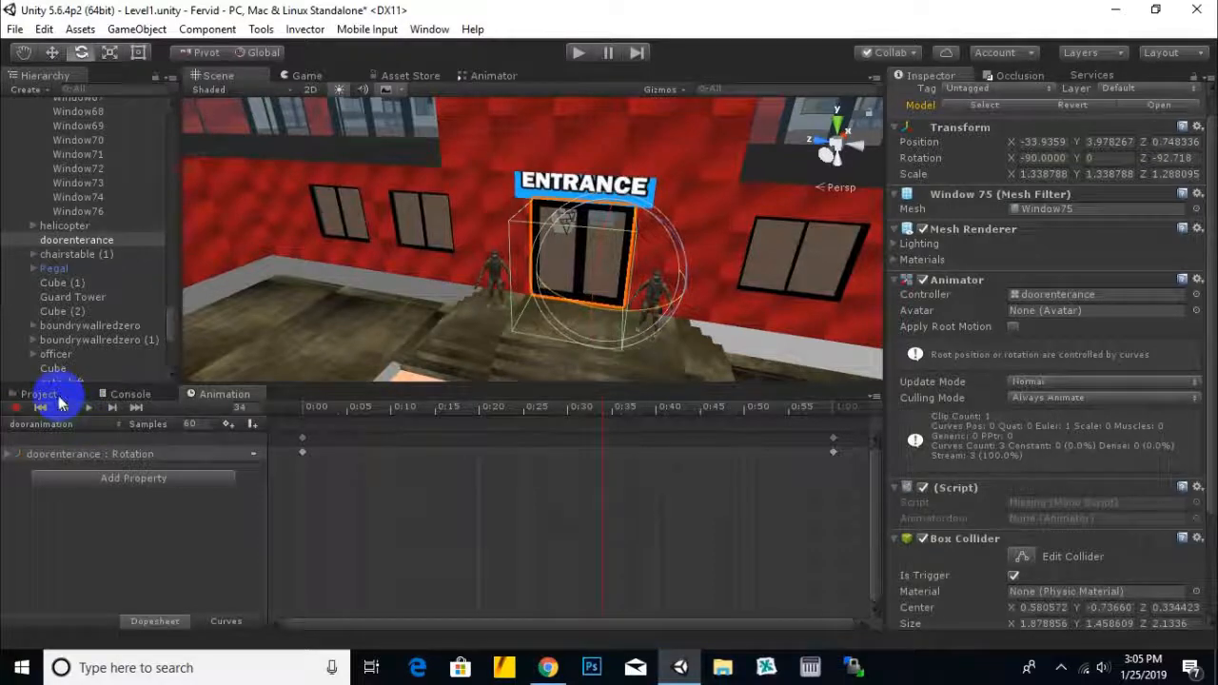
Step: Select the doorenterance animator controller among the project's animations assets
click(52, 396)
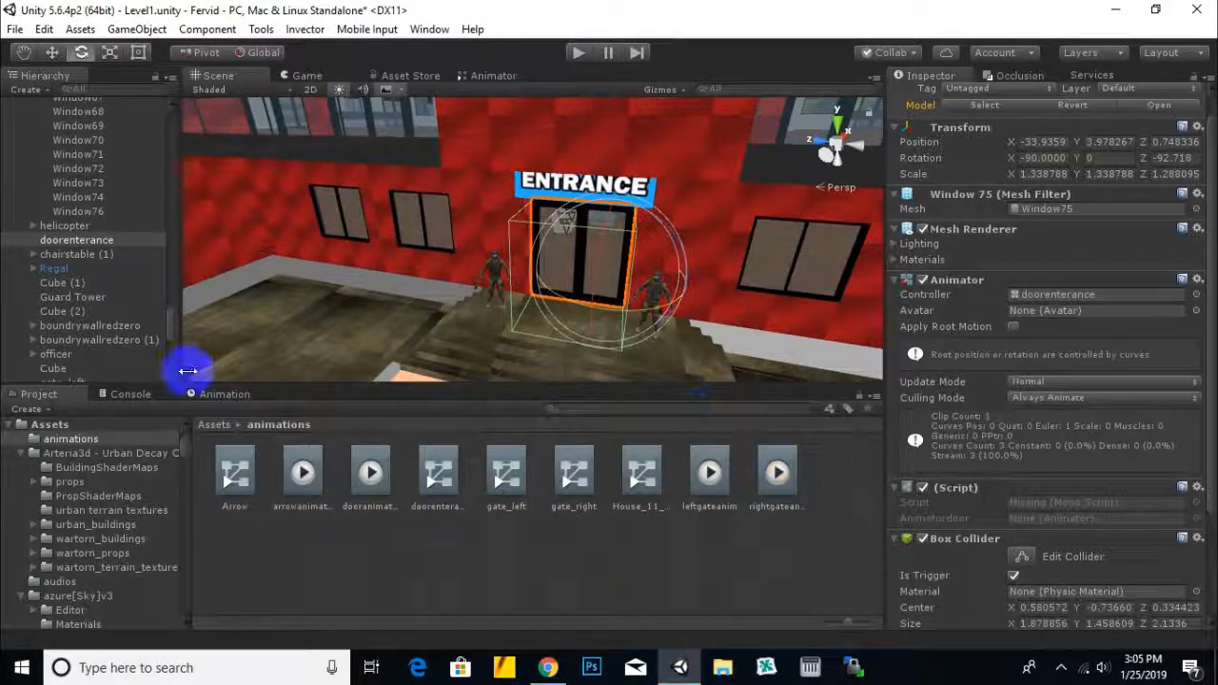
scroll(662, 348, down, 1)
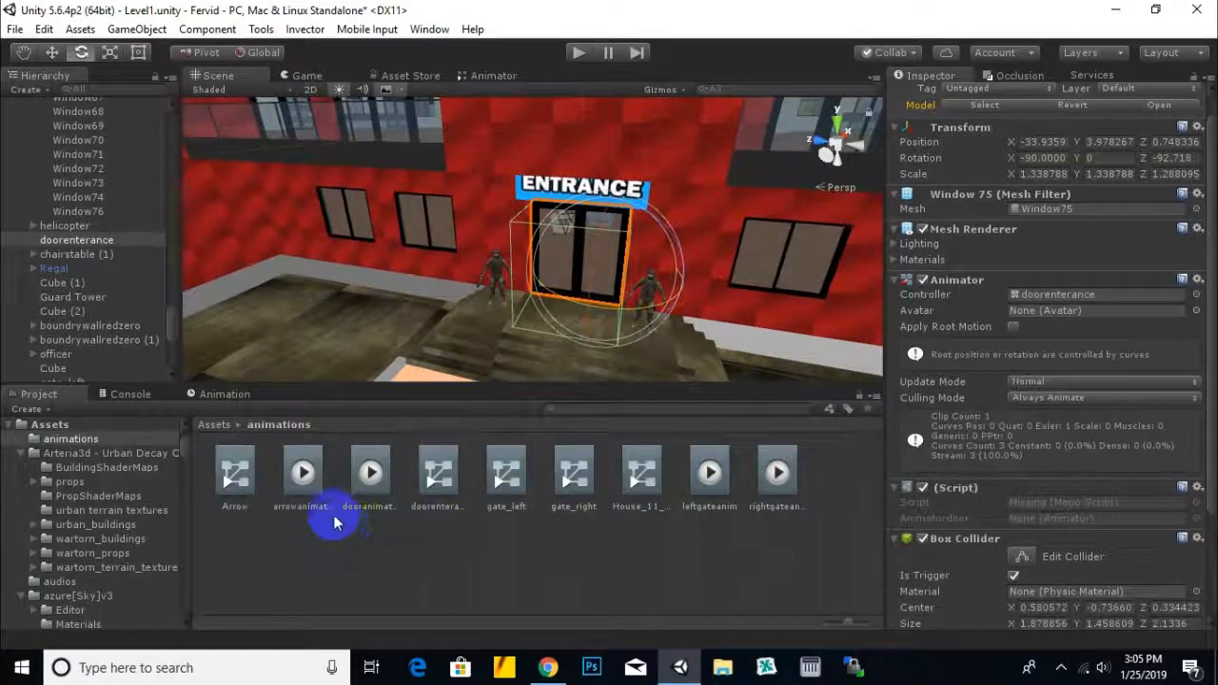
click(398, 484)
click(434, 481)
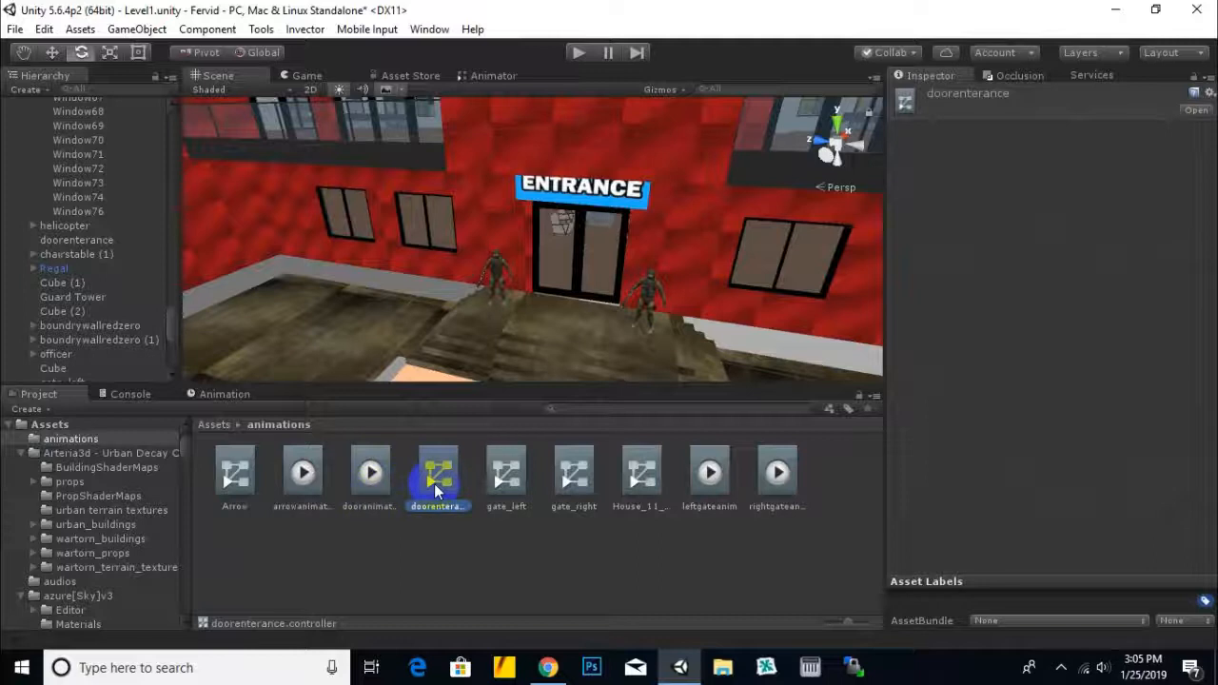
Step: Open the doorenterance controller's state graph and move the dooranimation state clear of Any State
double_click(434, 484)
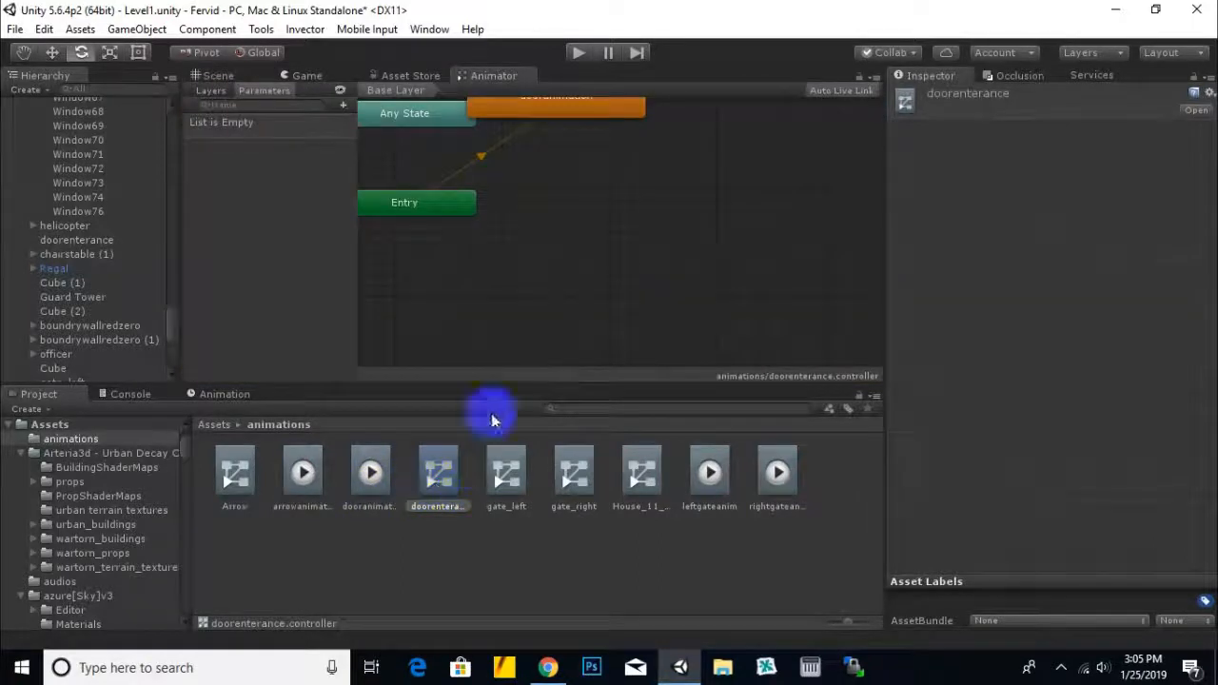
middle_drag(548, 253, 601, 313)
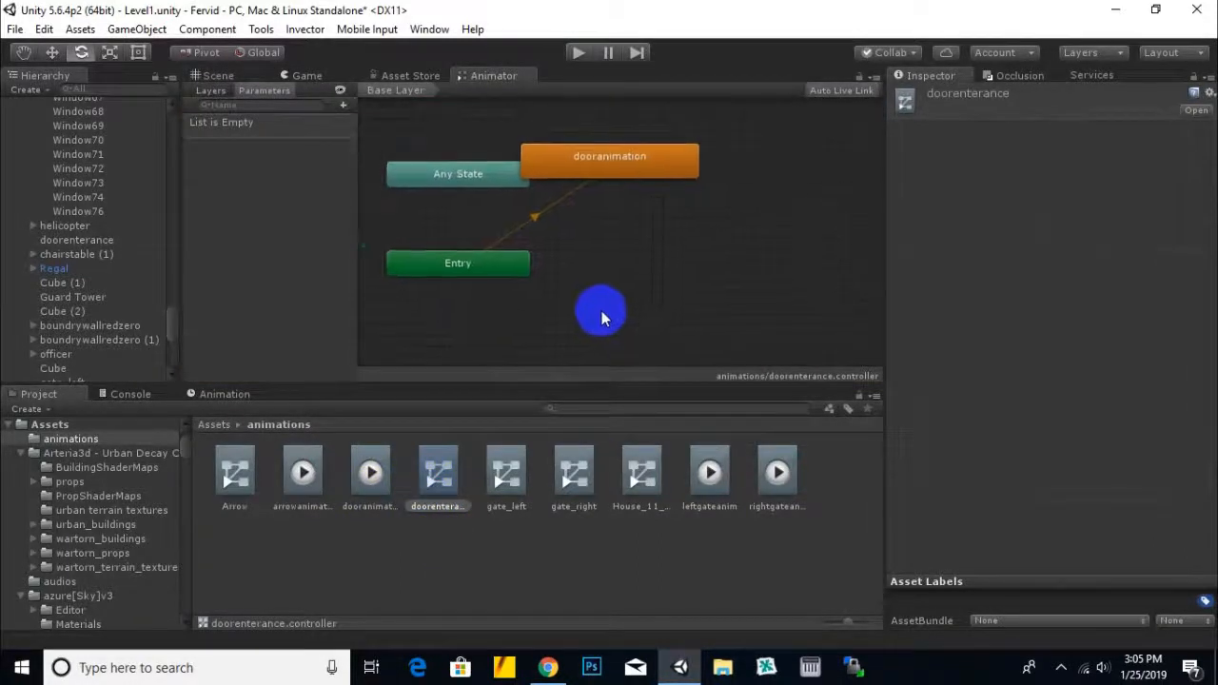
scroll(604, 271, down, 1)
middle_drag(593, 257, 612, 301)
drag(653, 158, 689, 191)
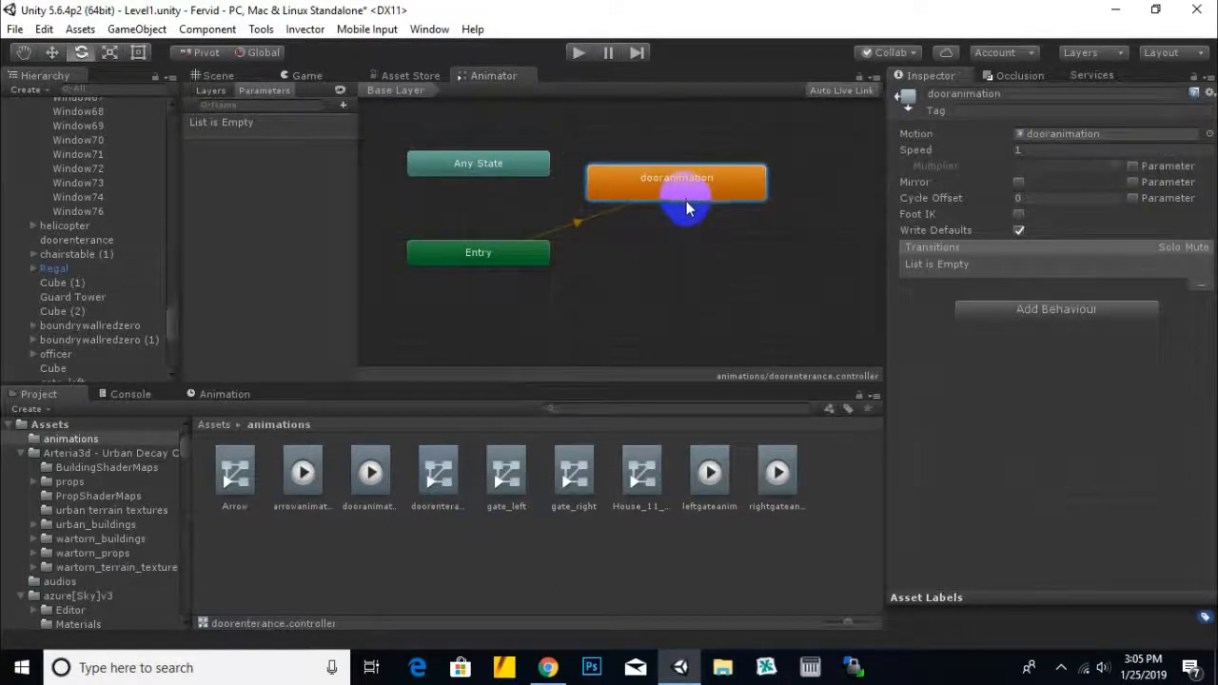
Step: Create an empty state in the base layer and place it above the dooranimation state
right_click(669, 238)
mouse_move(701, 245)
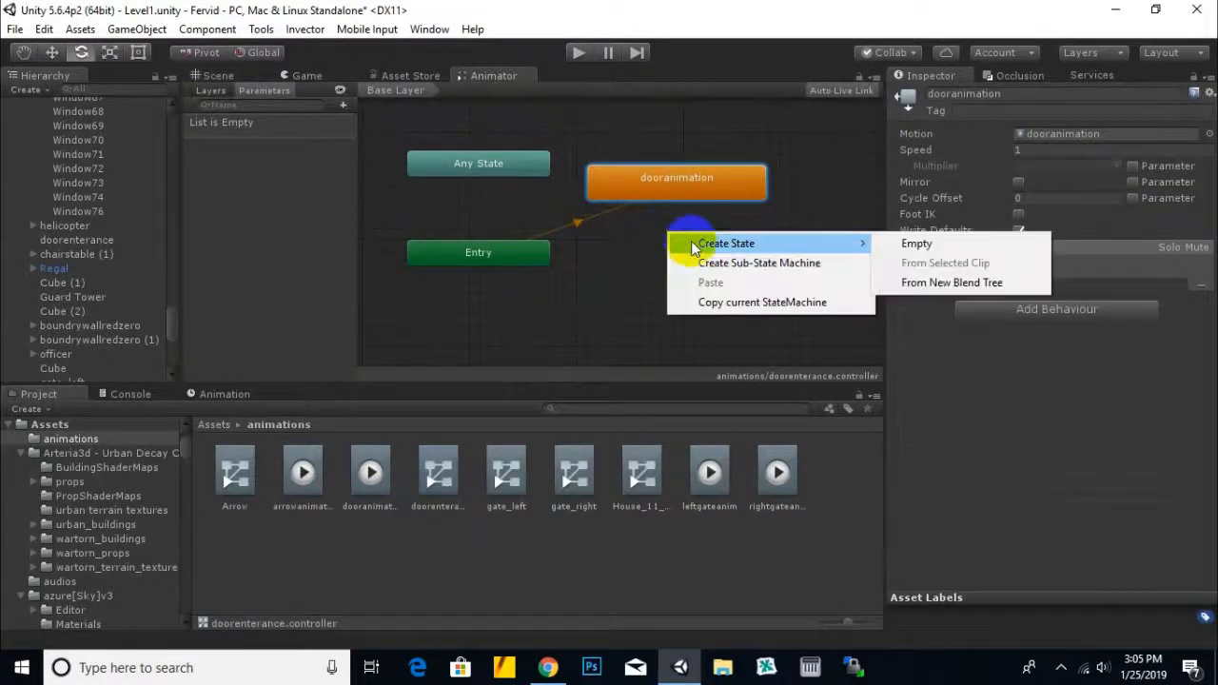
click(875, 245)
drag(721, 244, 680, 121)
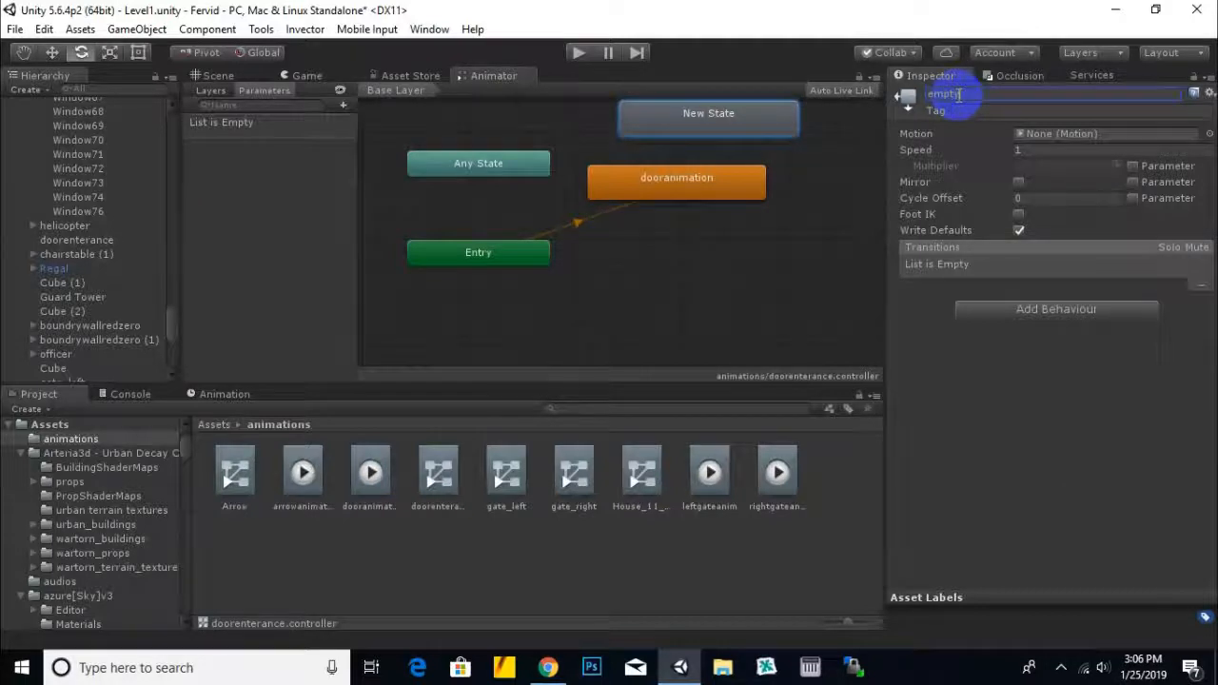
Step: Set New State as the layer's default state and rearrange the graph with dooranimation below it
right_click(722, 127)
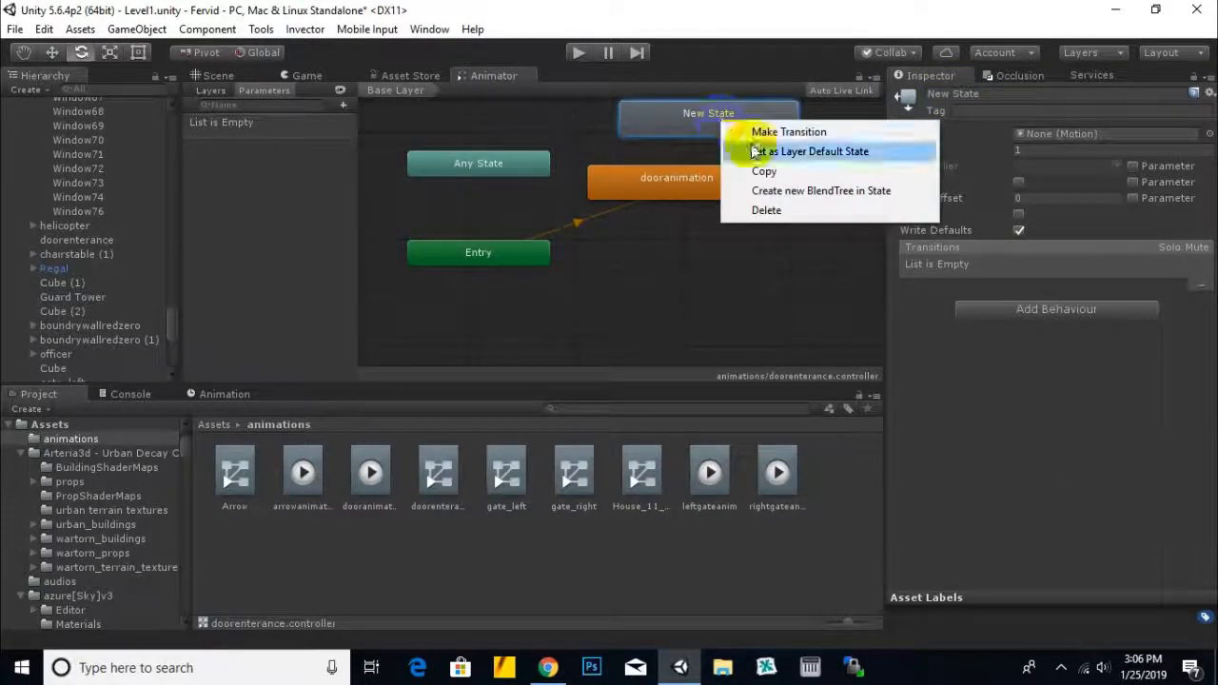
click(810, 151)
drag(714, 179, 803, 277)
drag(739, 132, 702, 174)
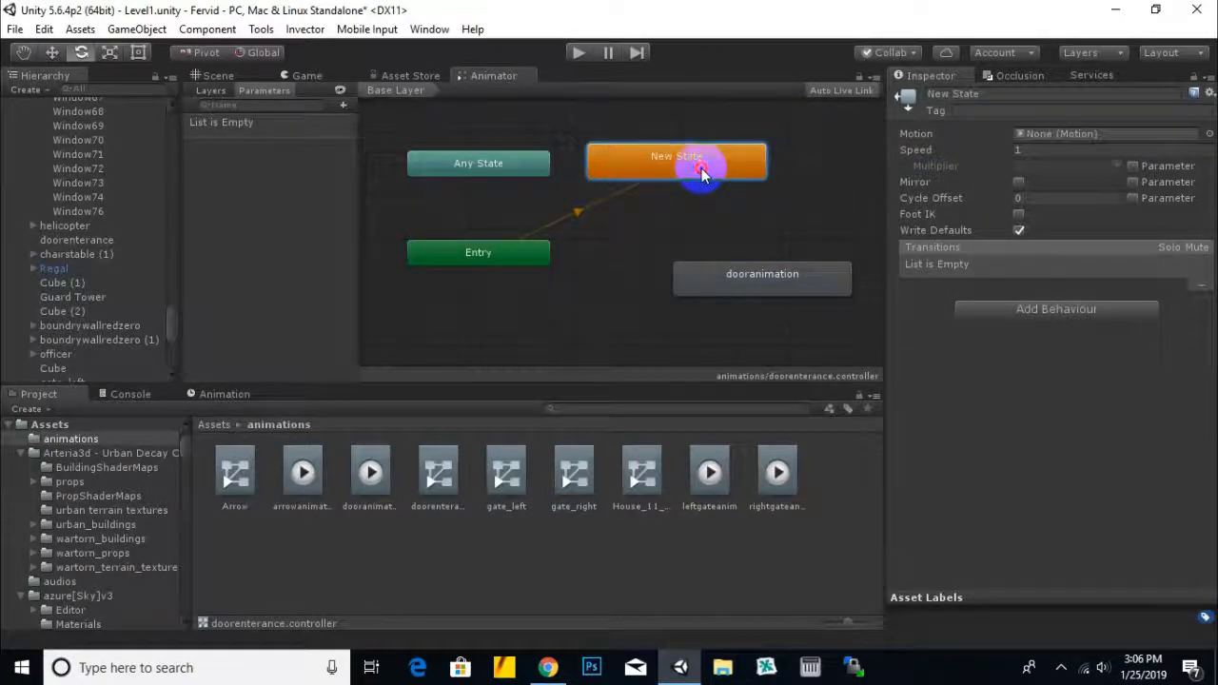
drag(726, 279, 752, 299)
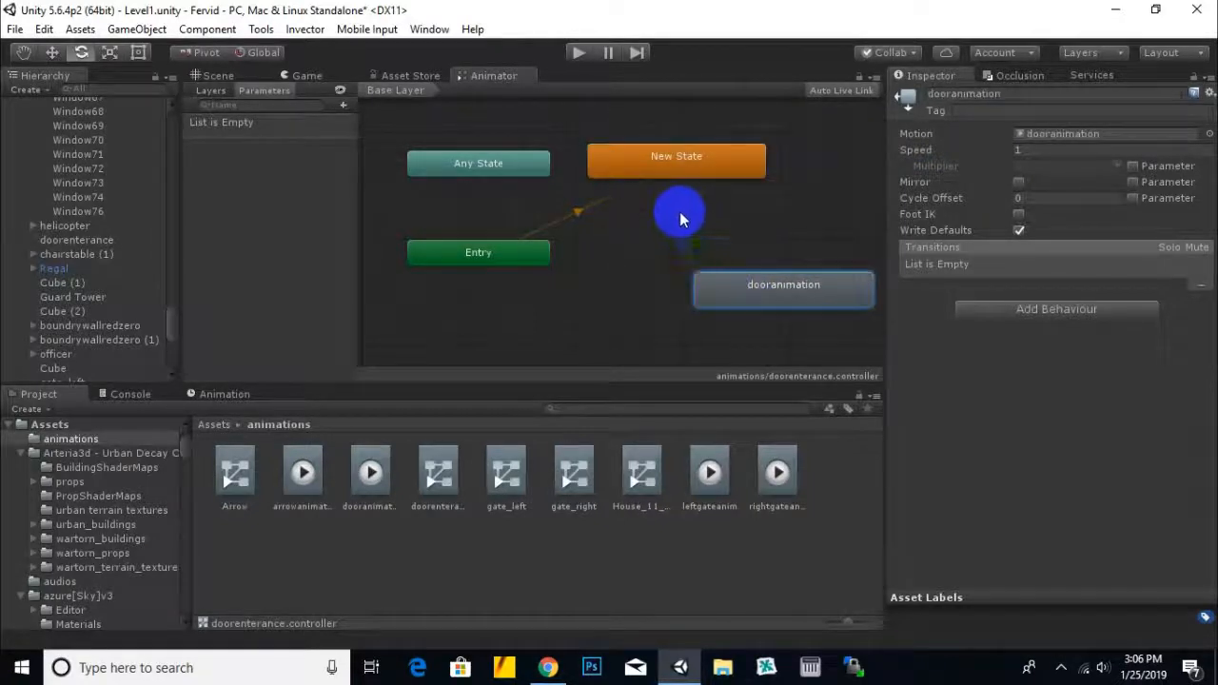
Step: Make a transition from New State to dooranimation
click(681, 182)
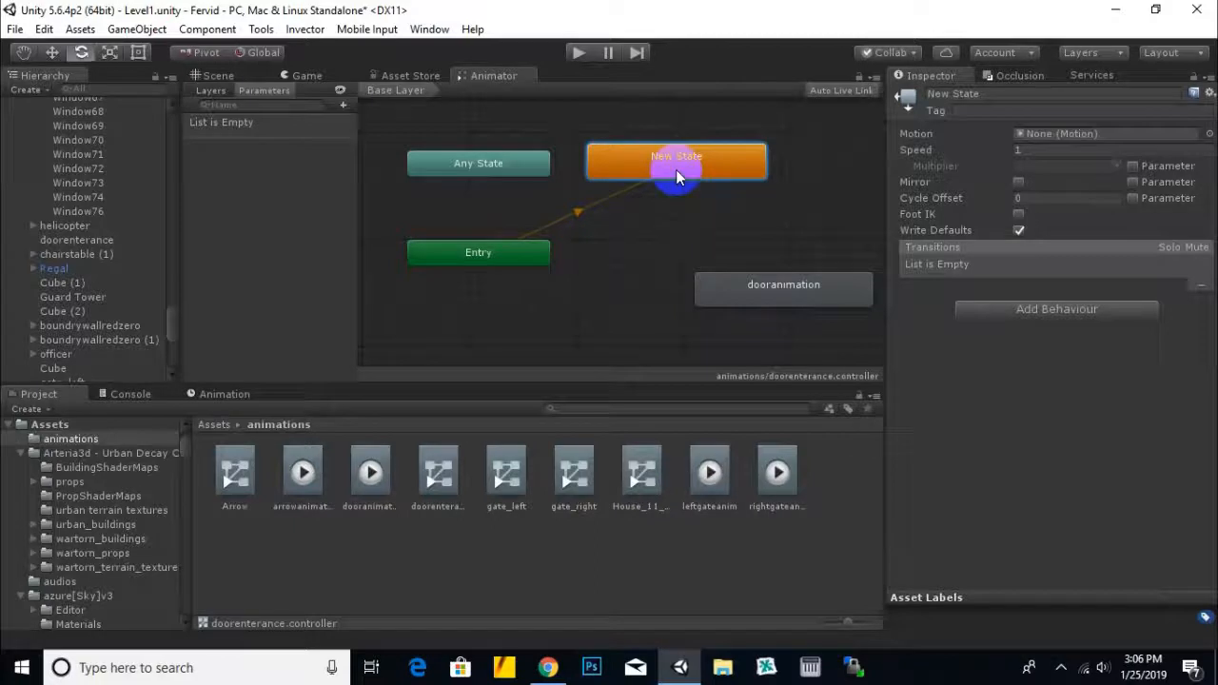
right_click(677, 176)
click(716, 182)
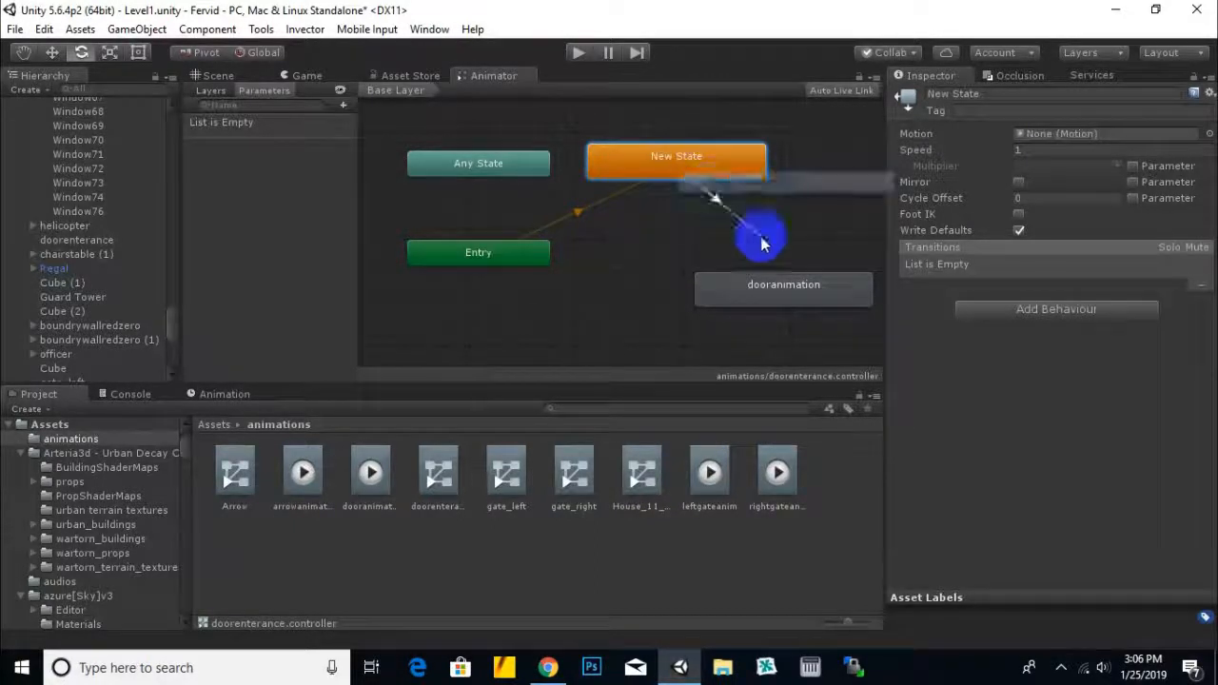
click(775, 288)
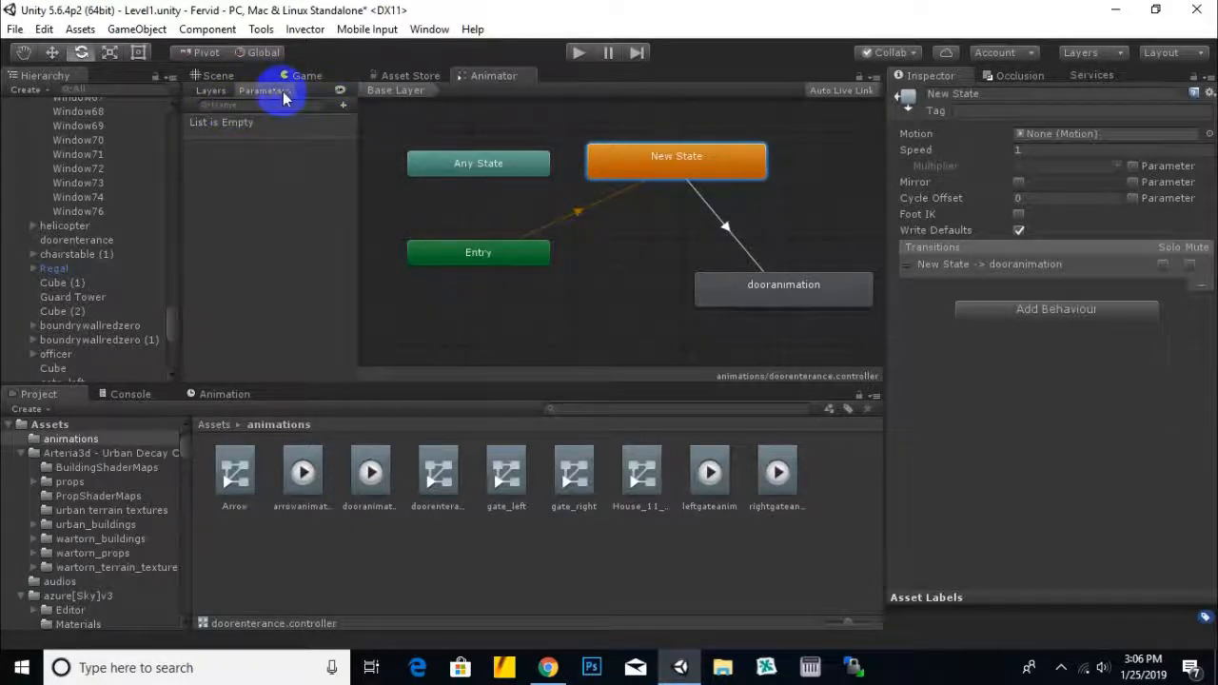
Step: Add a Bool parameter named opendoor to the doorenterance controller
click(343, 104)
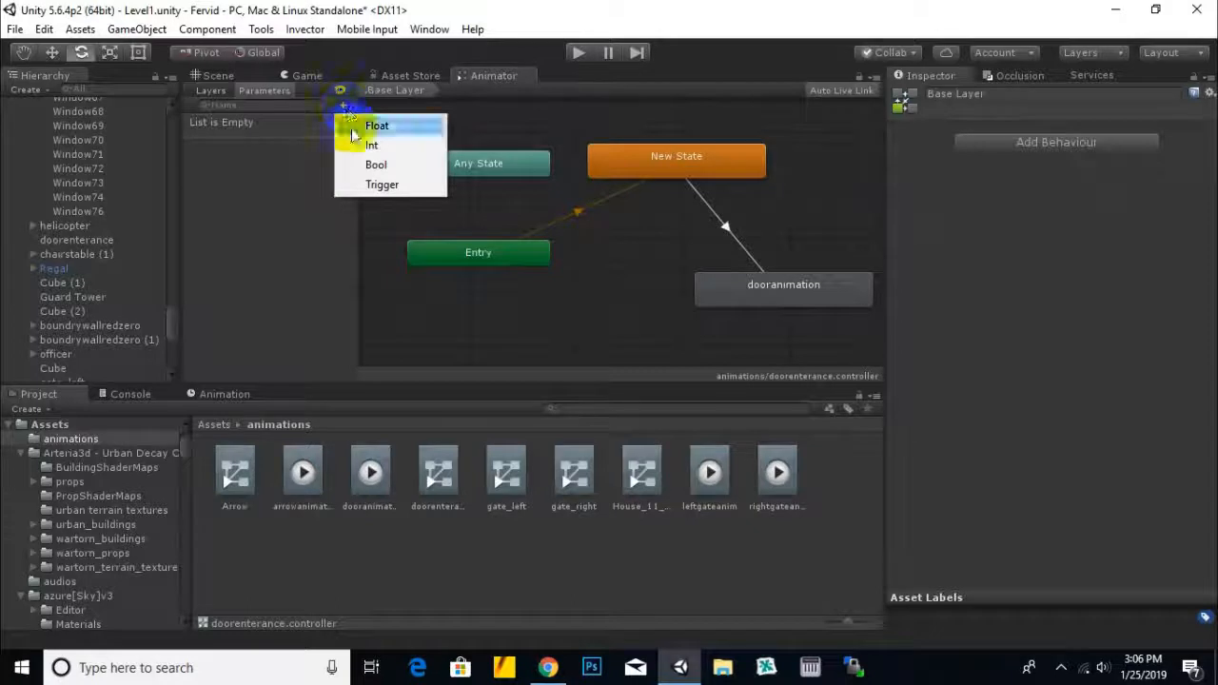
click(372, 167)
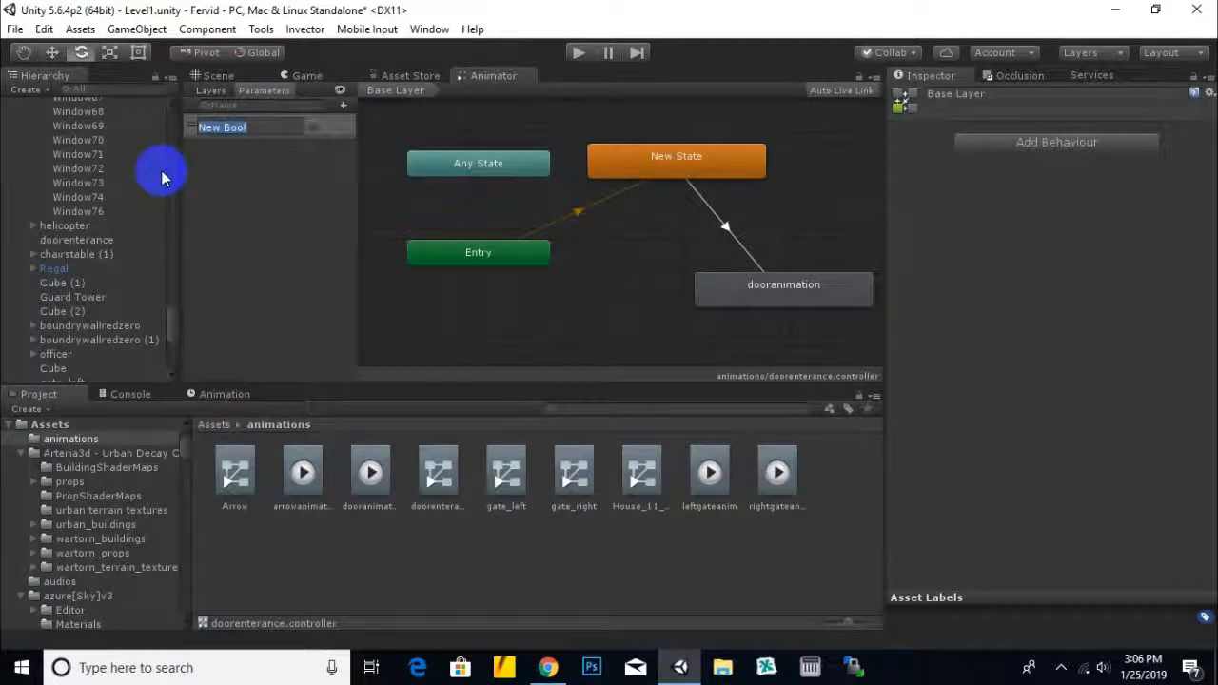
text(opendoor)
click(333, 181)
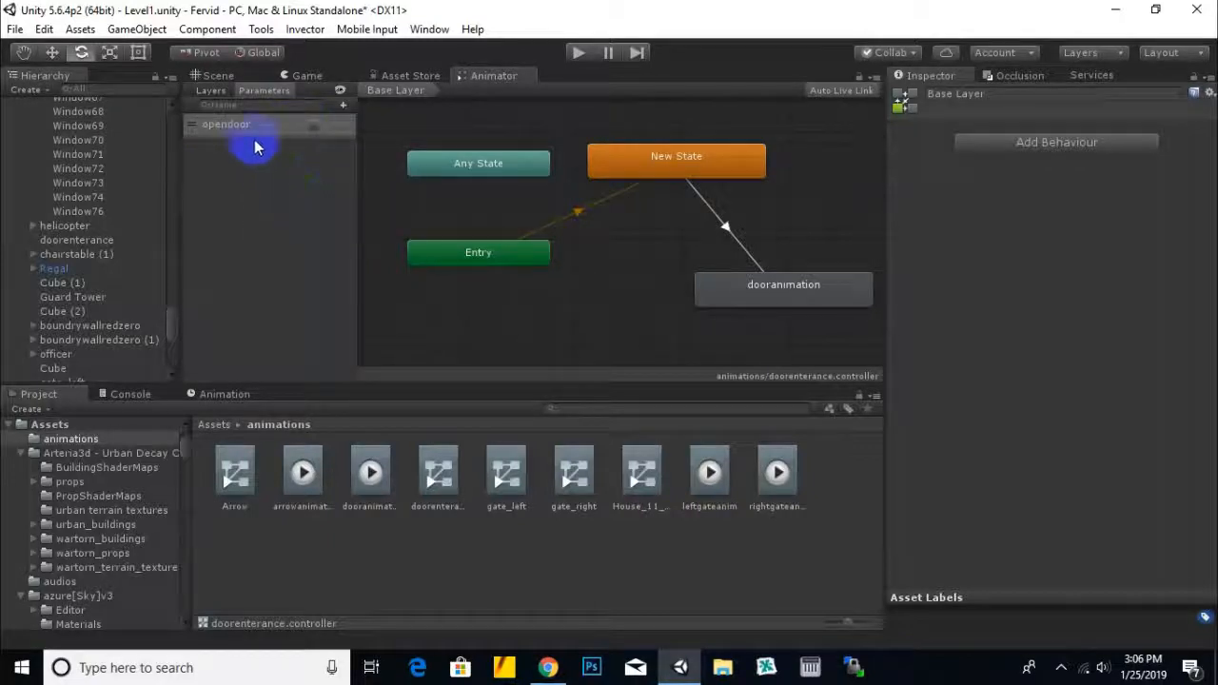
Step: Add the condition opendoor = true to the transition from New State to dooranimation
click(694, 171)
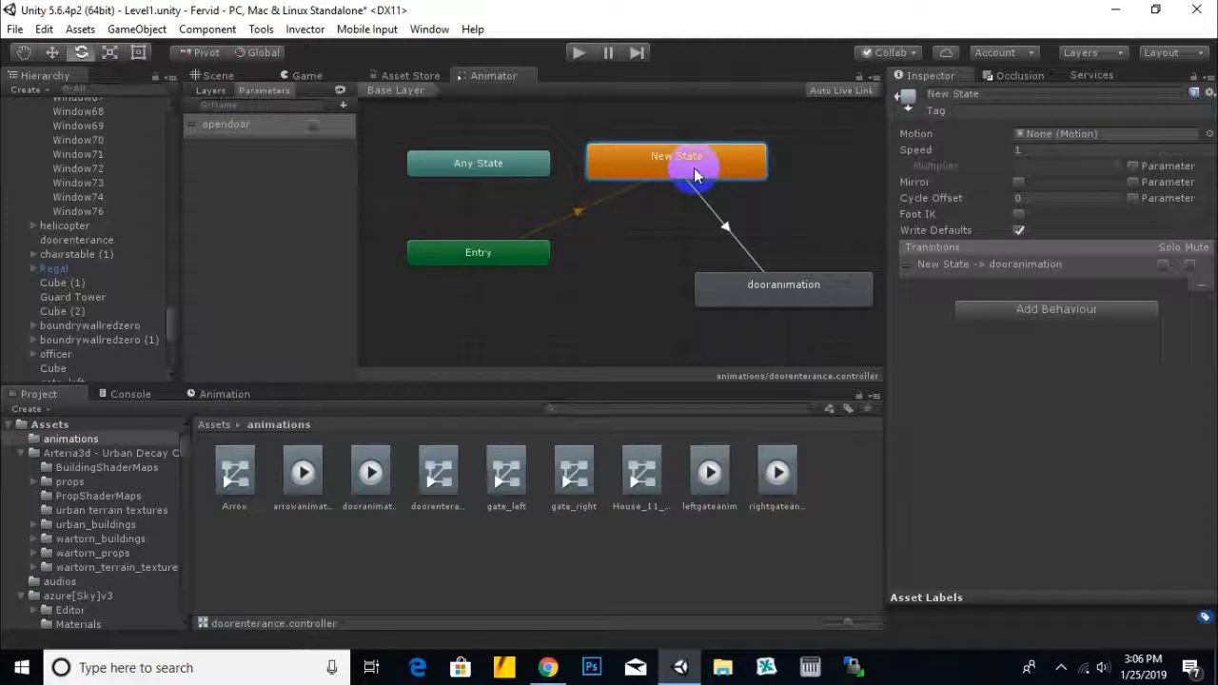
click(916, 265)
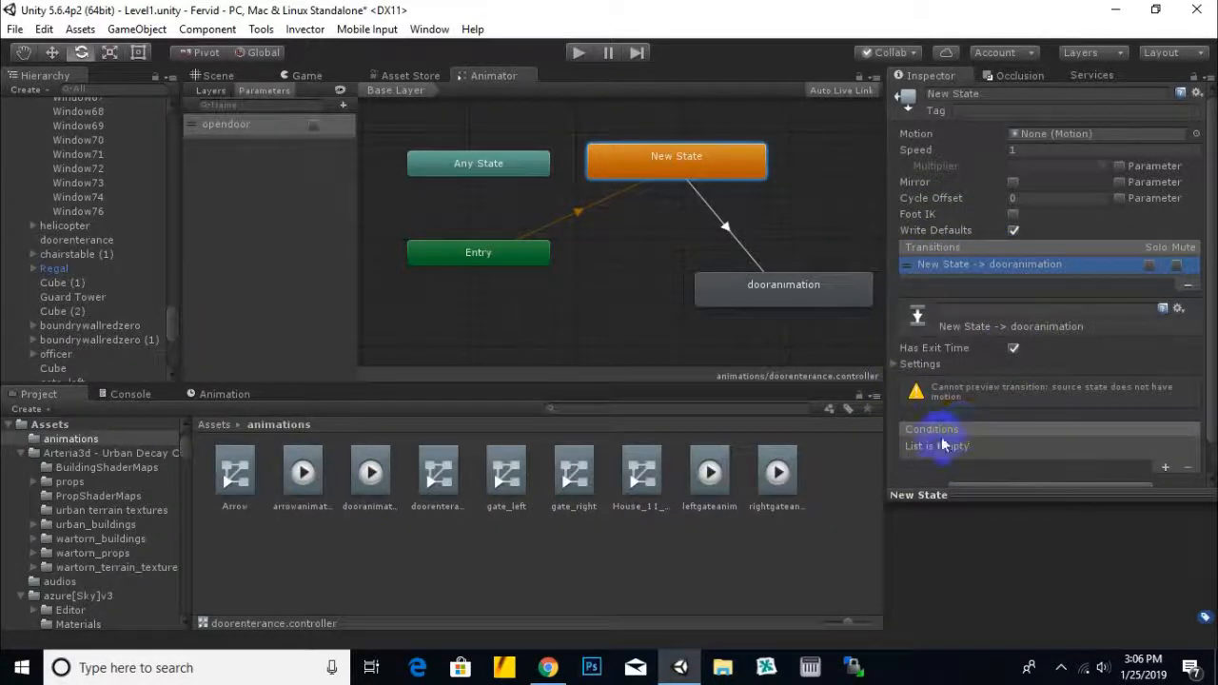
click(1165, 467)
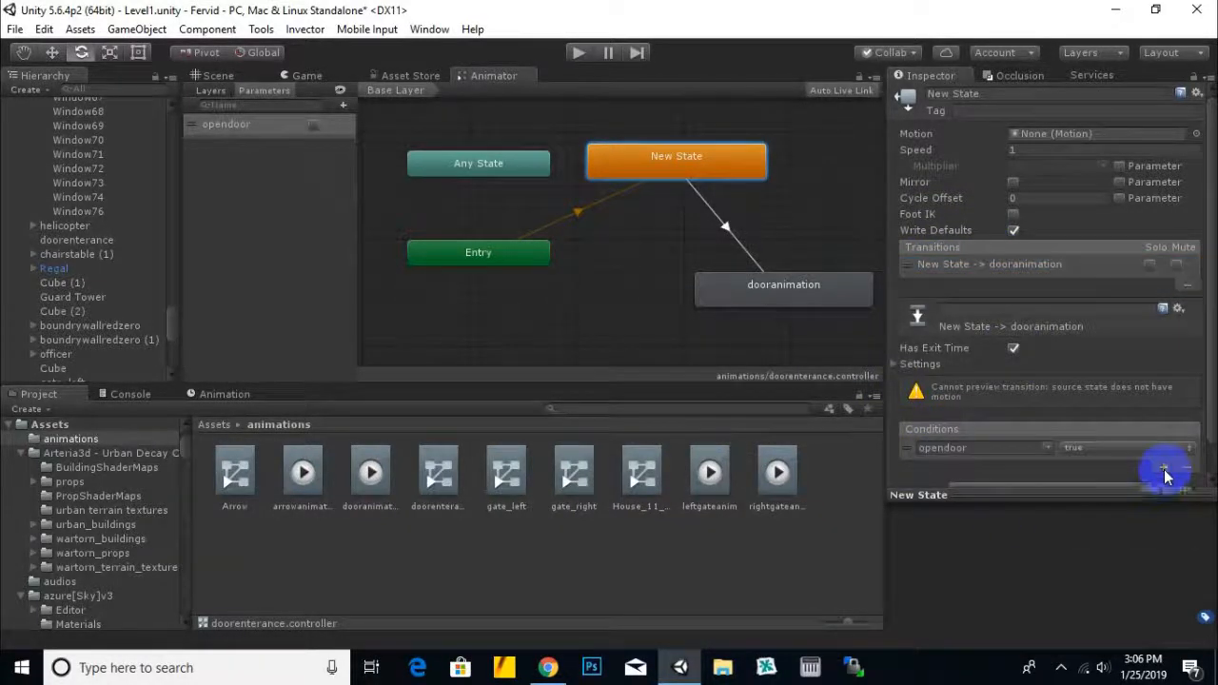
scroll(952, 372, down, 2)
click(933, 413)
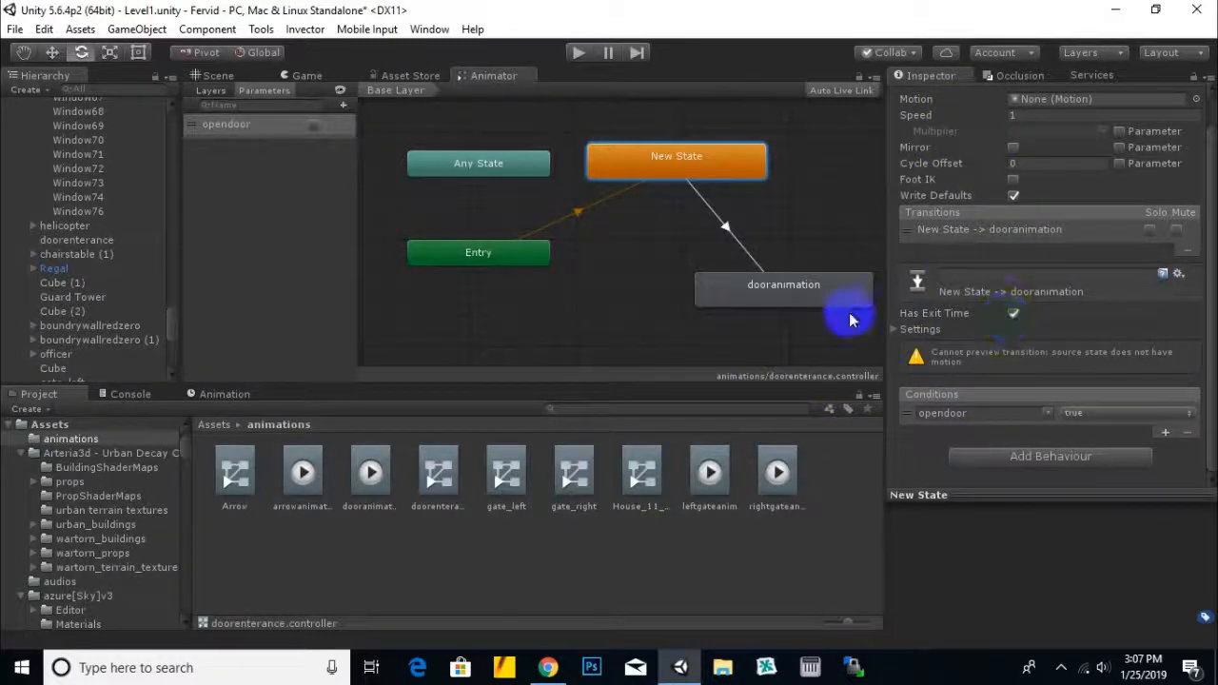
Step: Save the scene and return to the scene view of the building's entrance
scroll(620, 291, down, 2)
middle_drag(623, 287, 593, 337)
scroll(586, 271, down, 1)
middle_drag(586, 270, 586, 355)
middle_drag(627, 266, 654, 301)
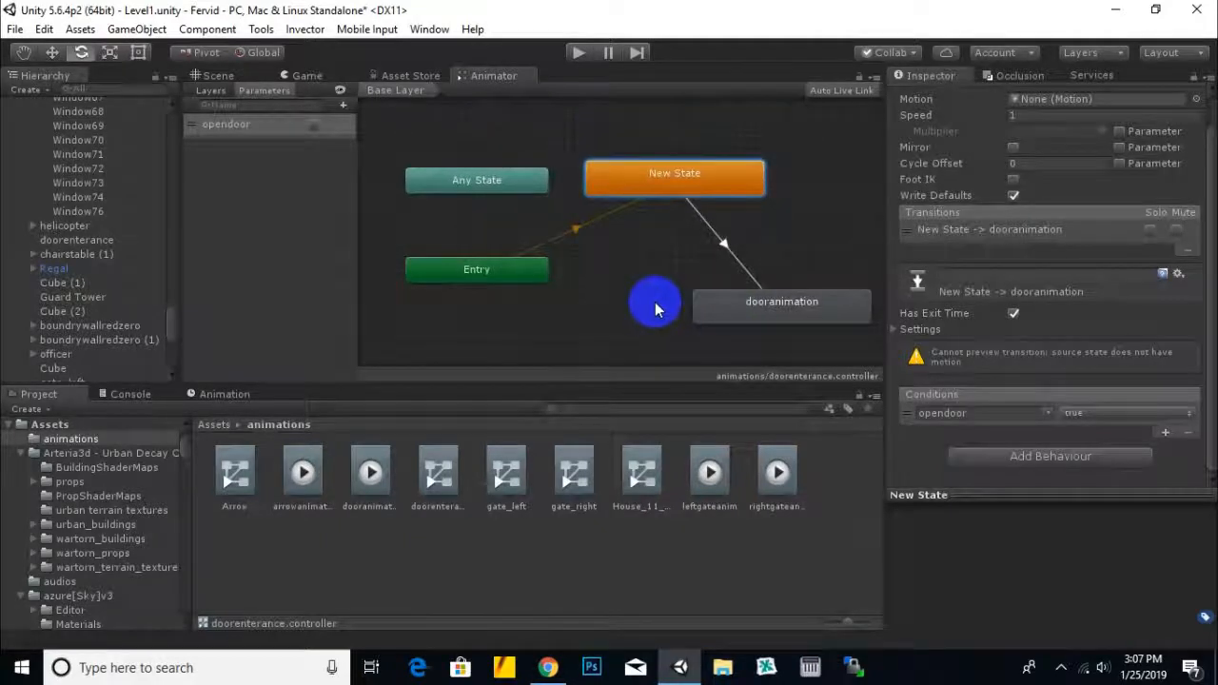
key(ctrl+s)
click(213, 75)
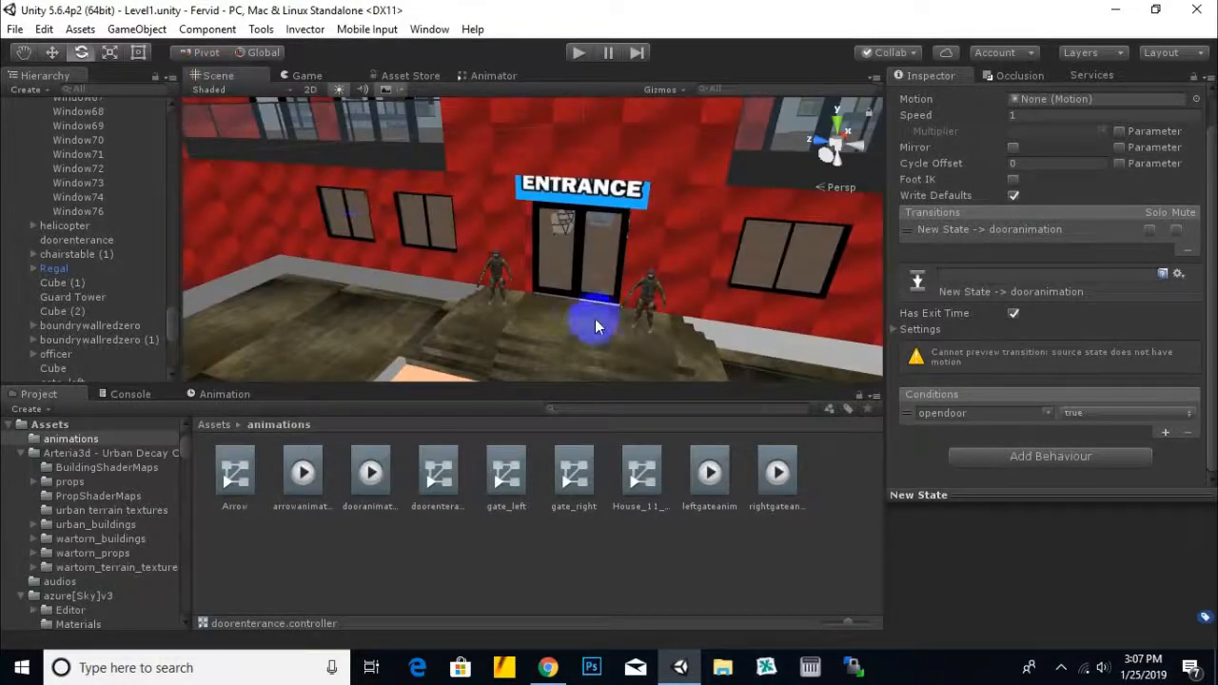
middle_drag(544, 305, 516, 348)
Step: Create a C# script named doorOpen in the Assets scripts folder
click(229, 425)
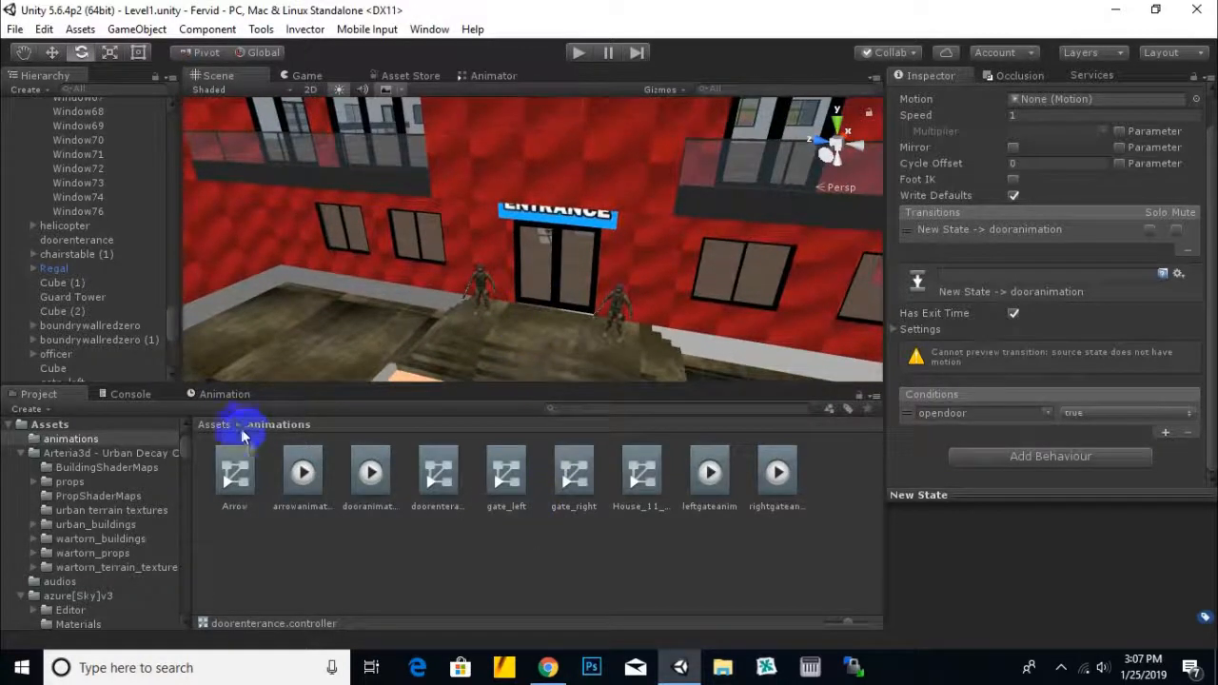
double_click(614, 555)
right_click(645, 564)
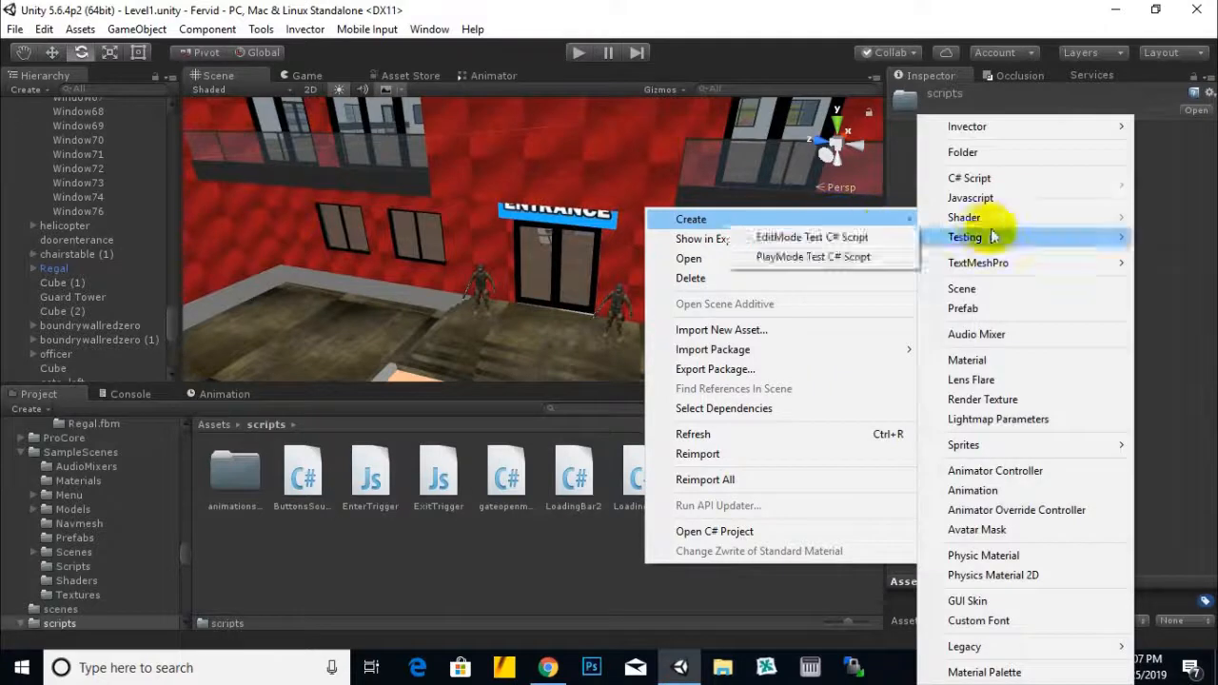
click(981, 180)
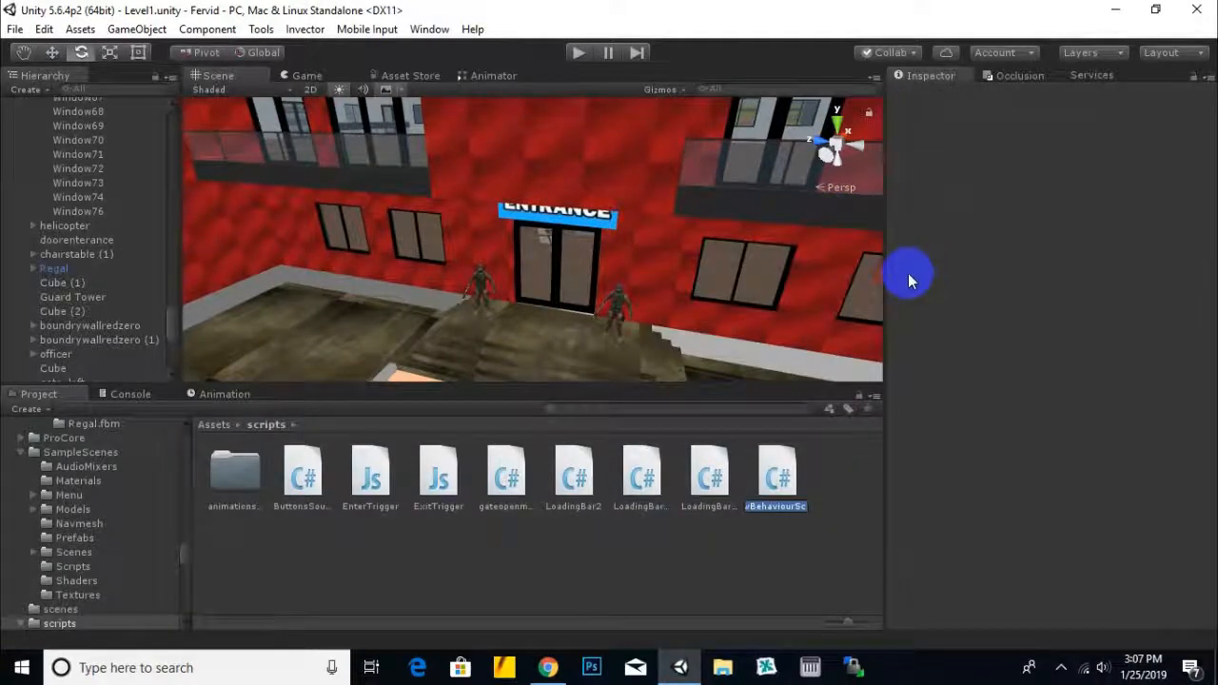
text(BuorOpenTri)
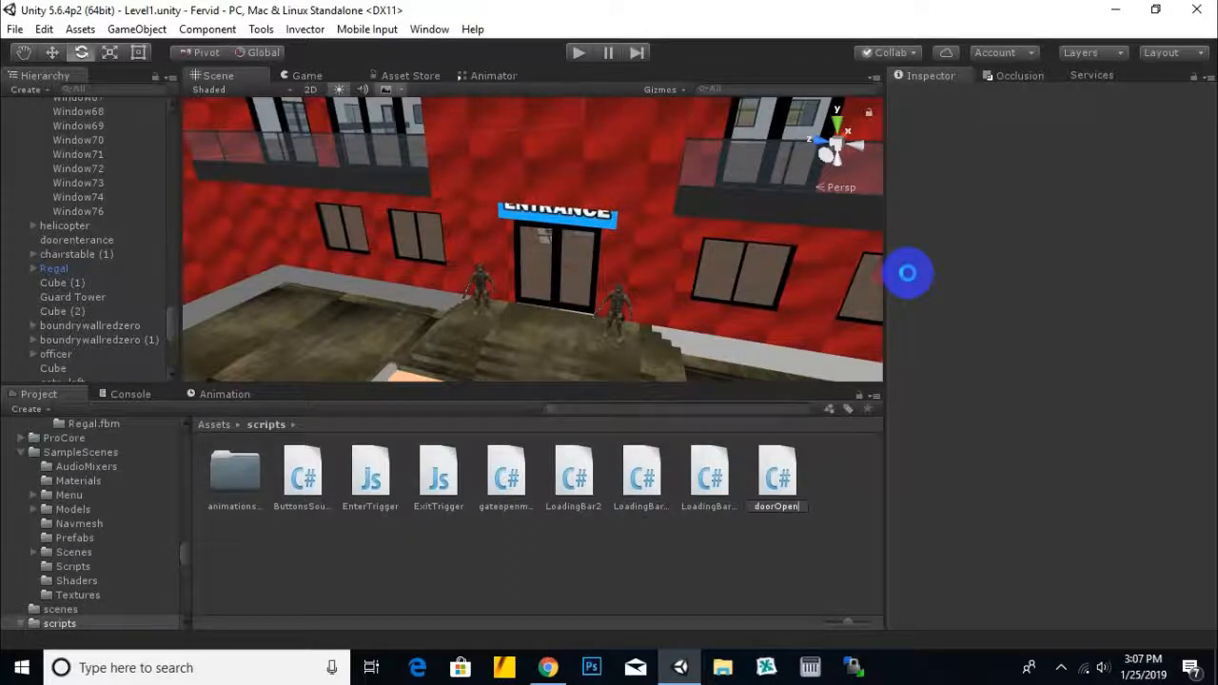
key(Return)
Step: Open the doorOpen script in MonoDevelop and reposition the editor window
double_click(908, 273)
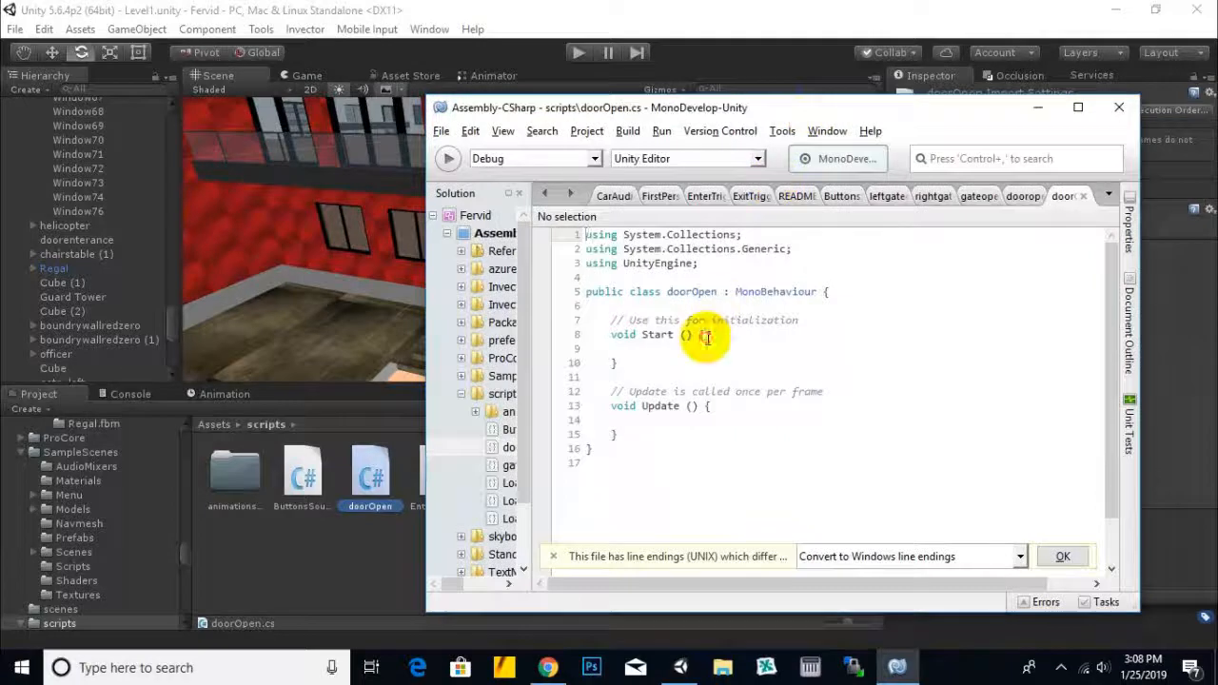
click(705, 337)
click(714, 264)
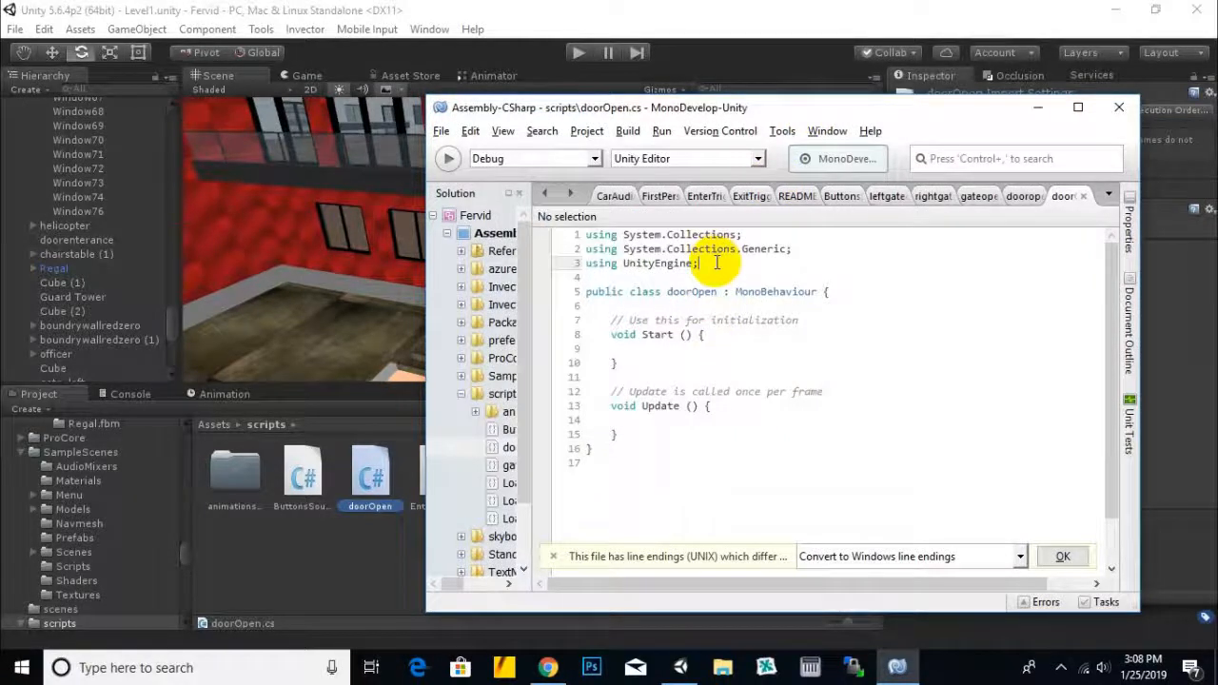
click(665, 360)
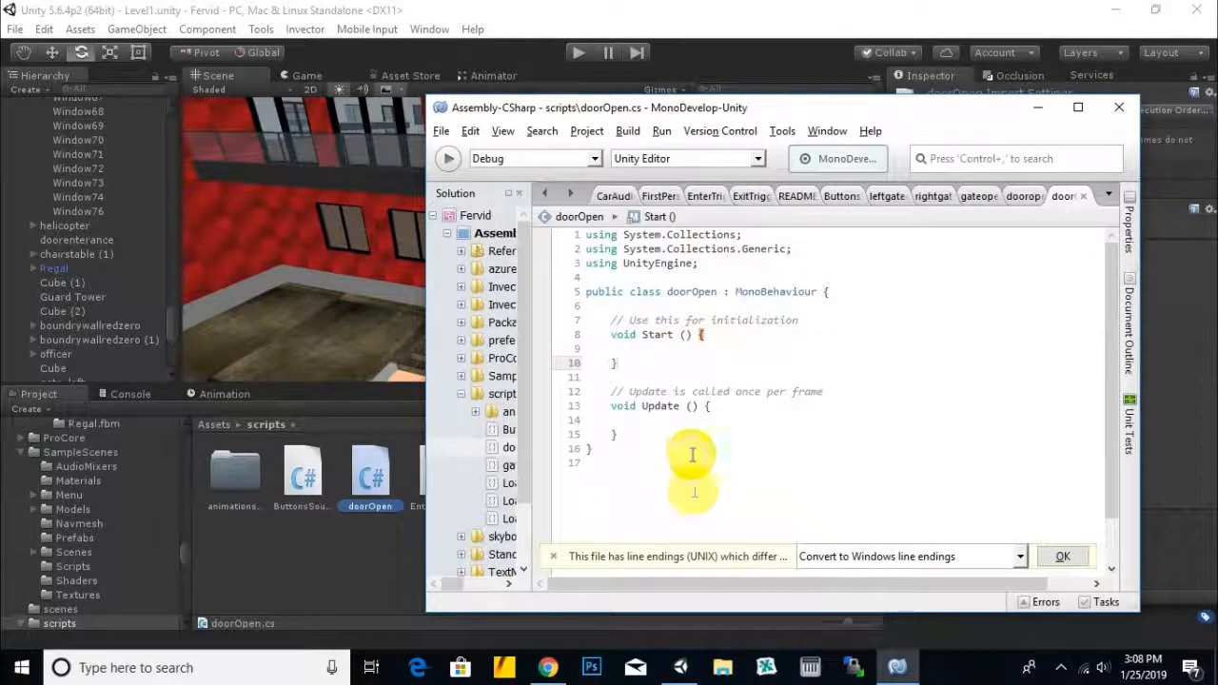
drag(807, 110, 767, 98)
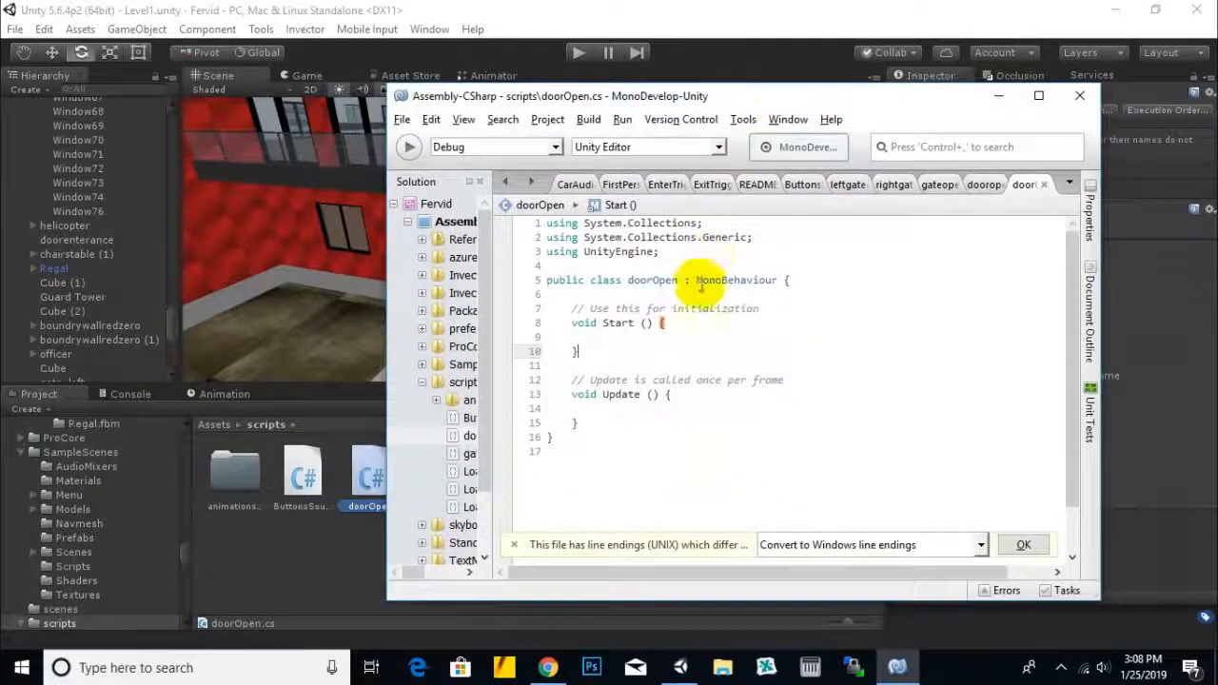
Step: Replace the initialization comment above Start with the field declaration "private Animator animatorDoor;"
drag(782, 308, 550, 308)
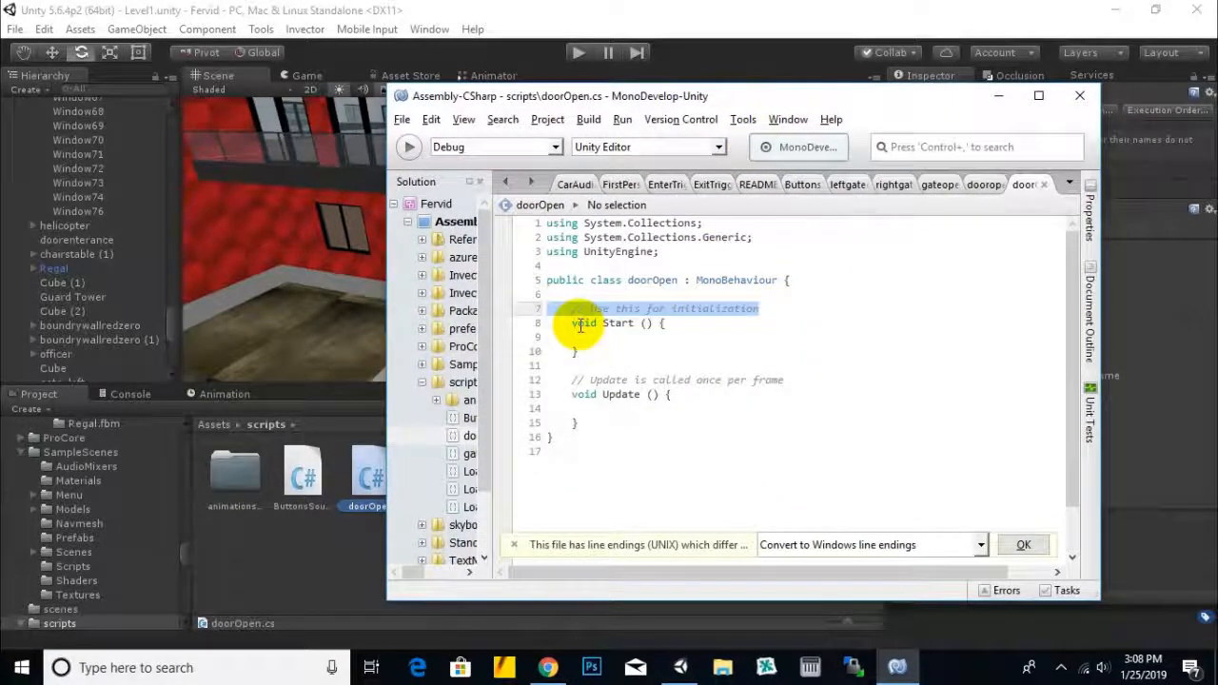
text(pri)
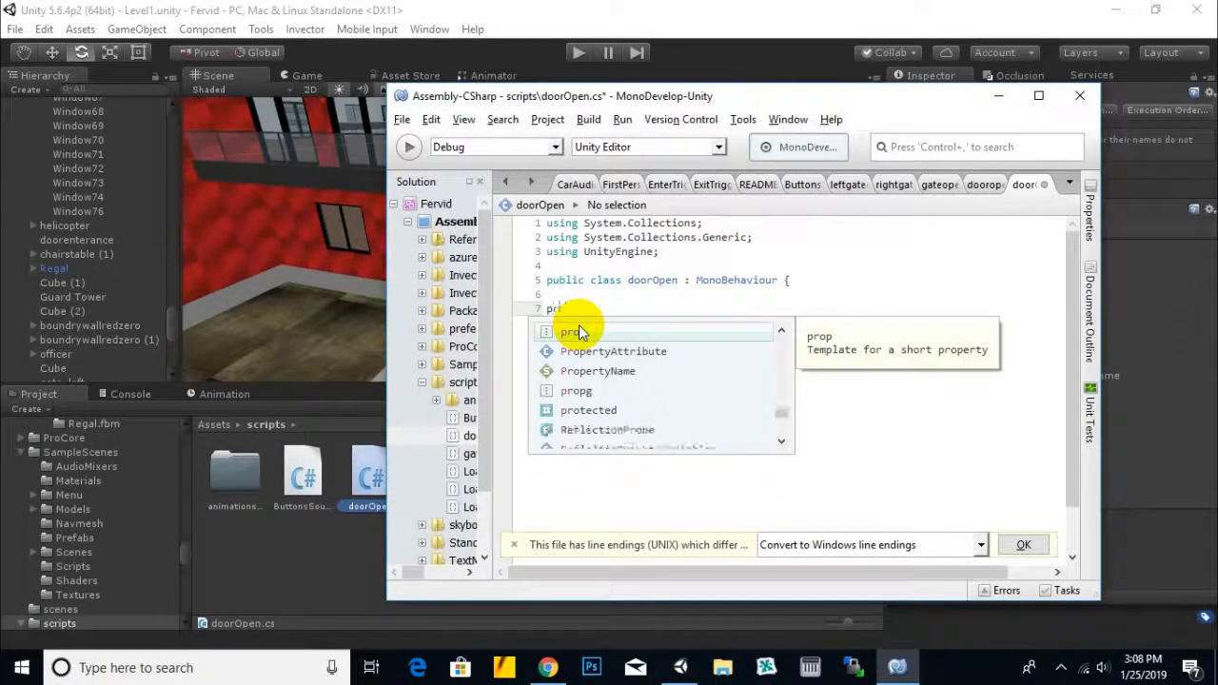
text(vate )
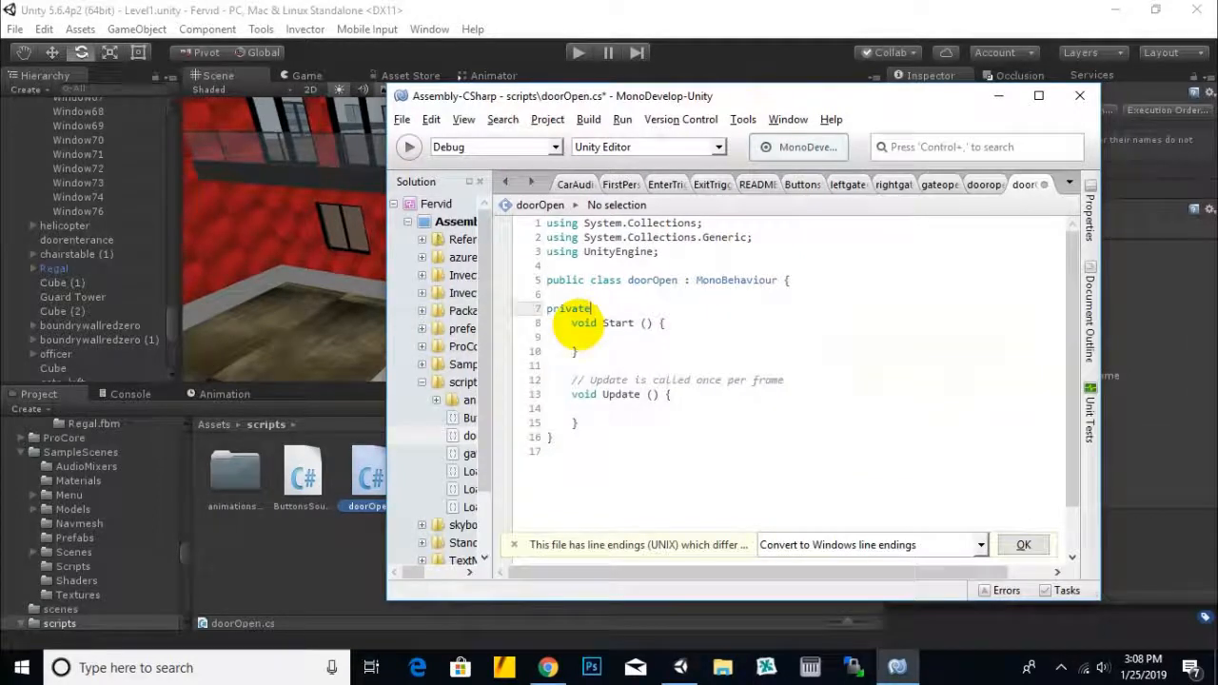
text(A)
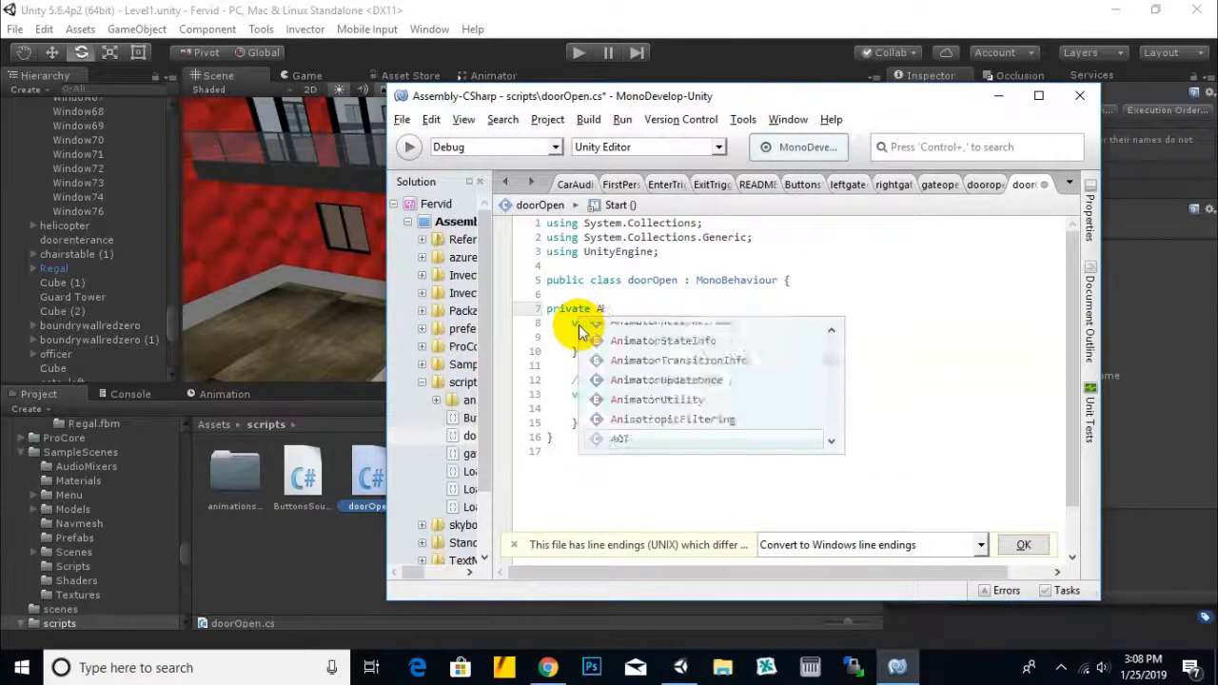
text(nimator )
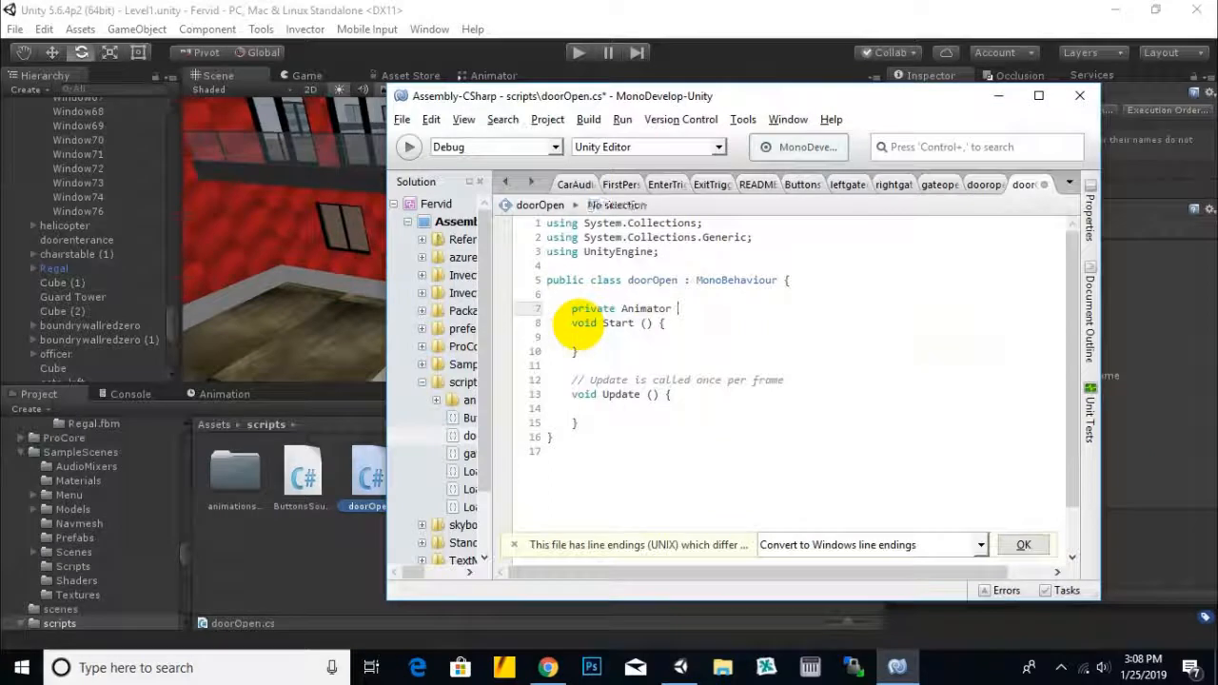
text(animator;)
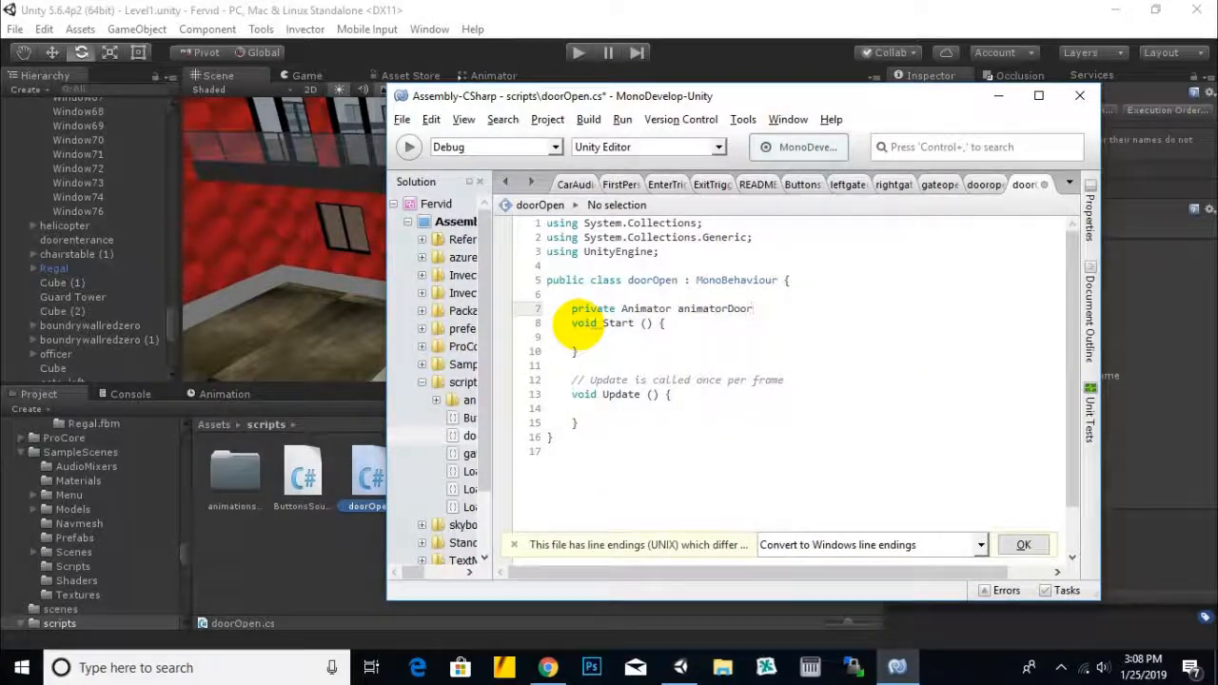
click(583, 335)
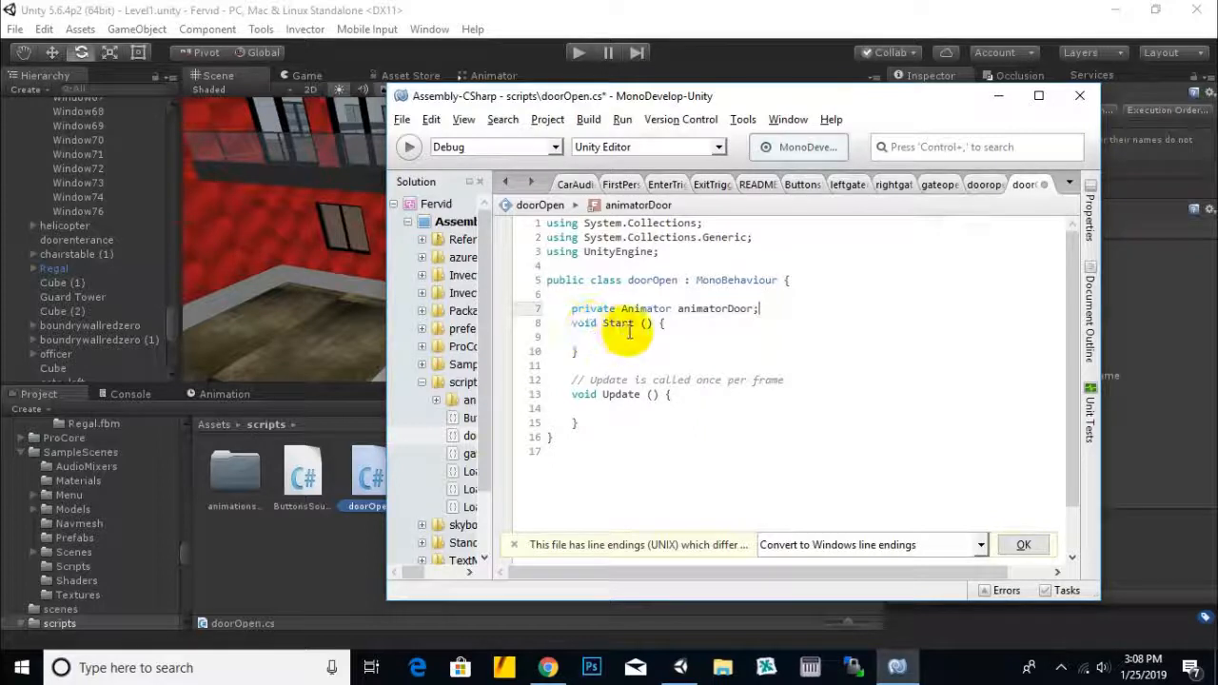
Step: Inside Start, add the line "animatorDoor = GetComponent<Animator> ();" to fetch the door's animator
text(anim)
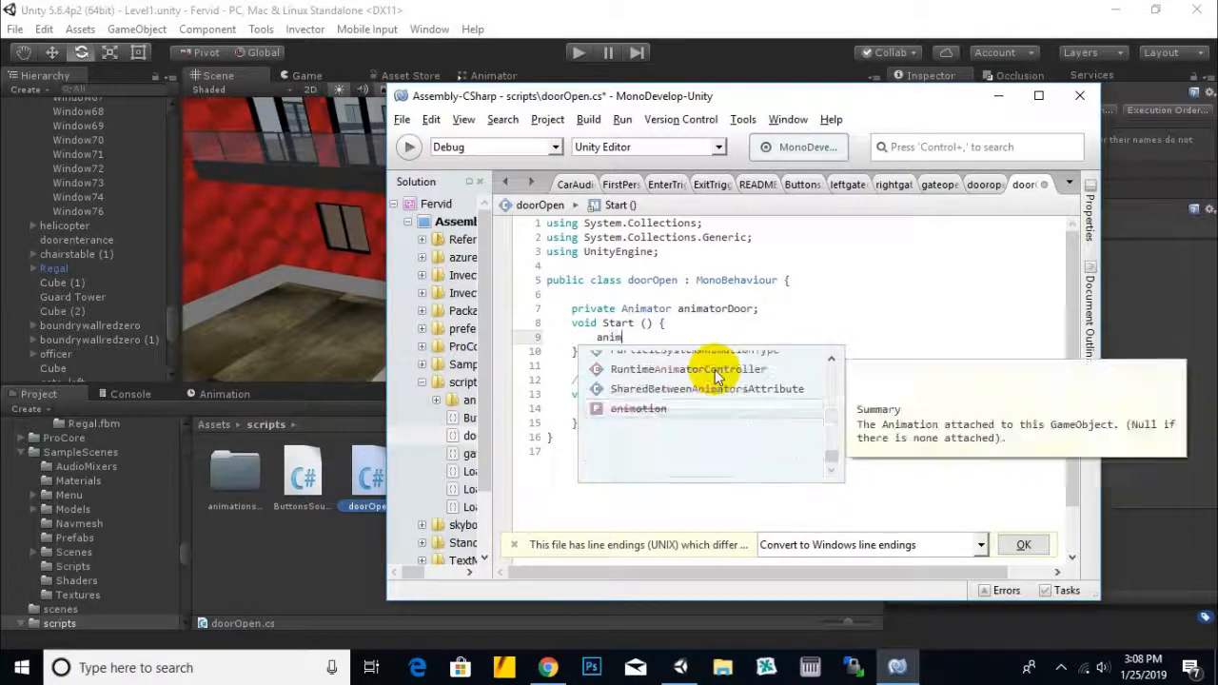
text(ator)
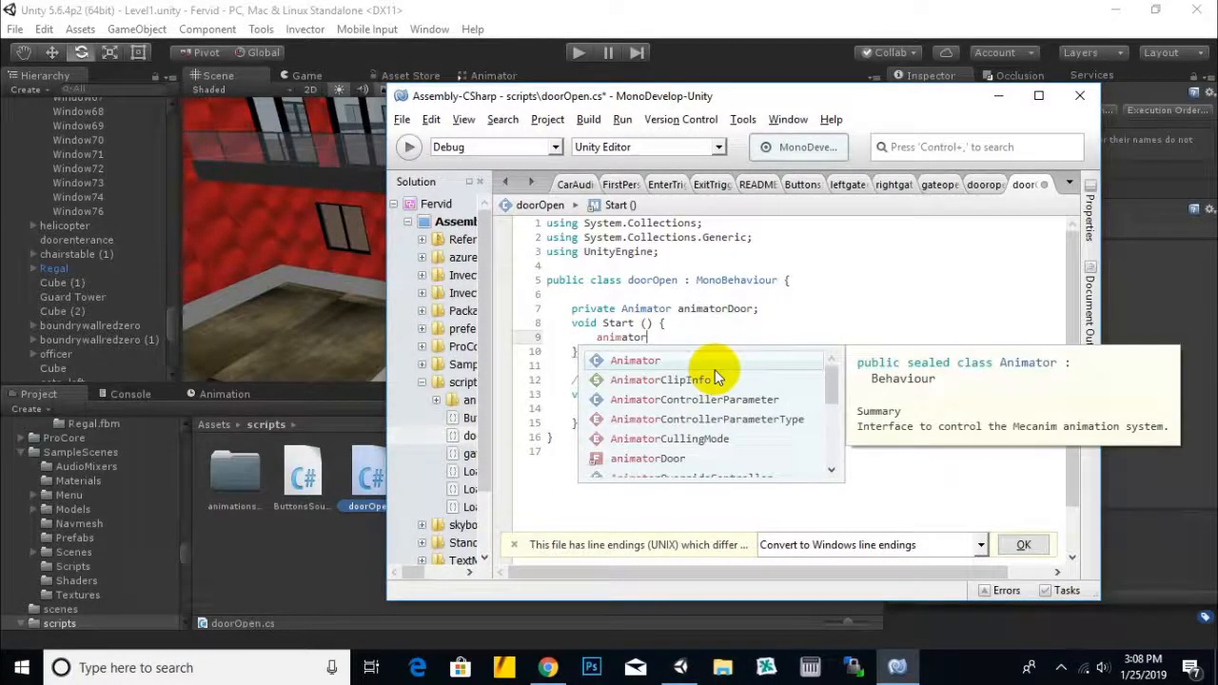
text(Door = )
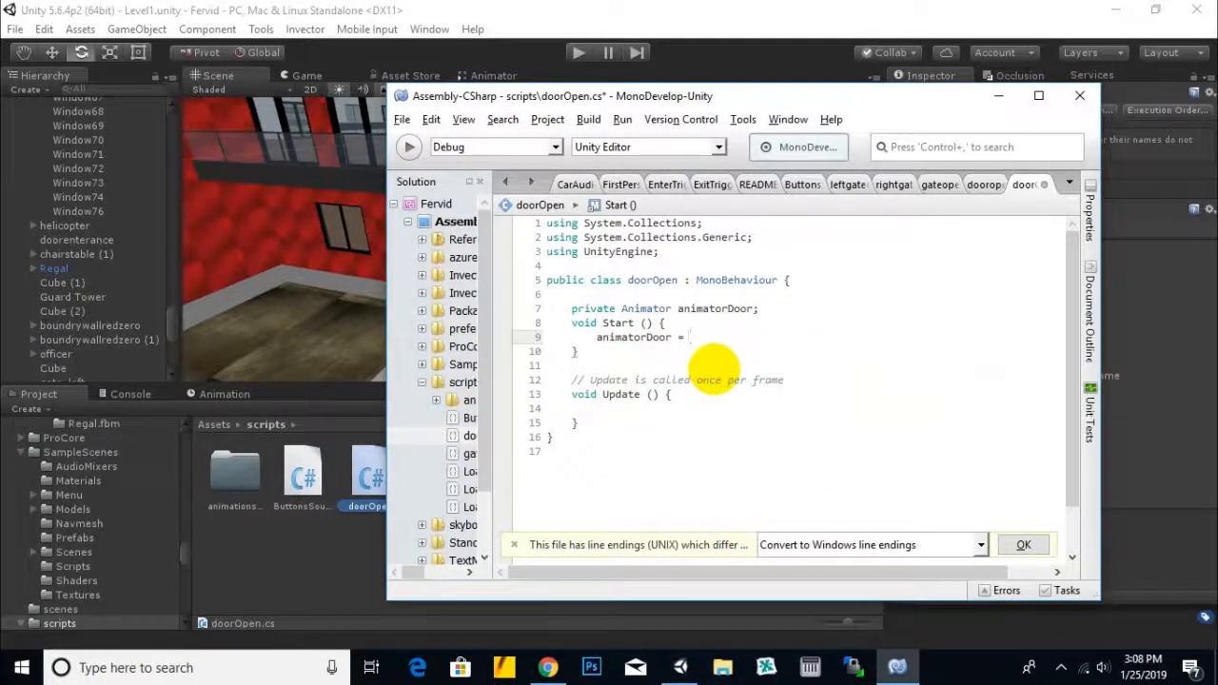
text(GetCo)
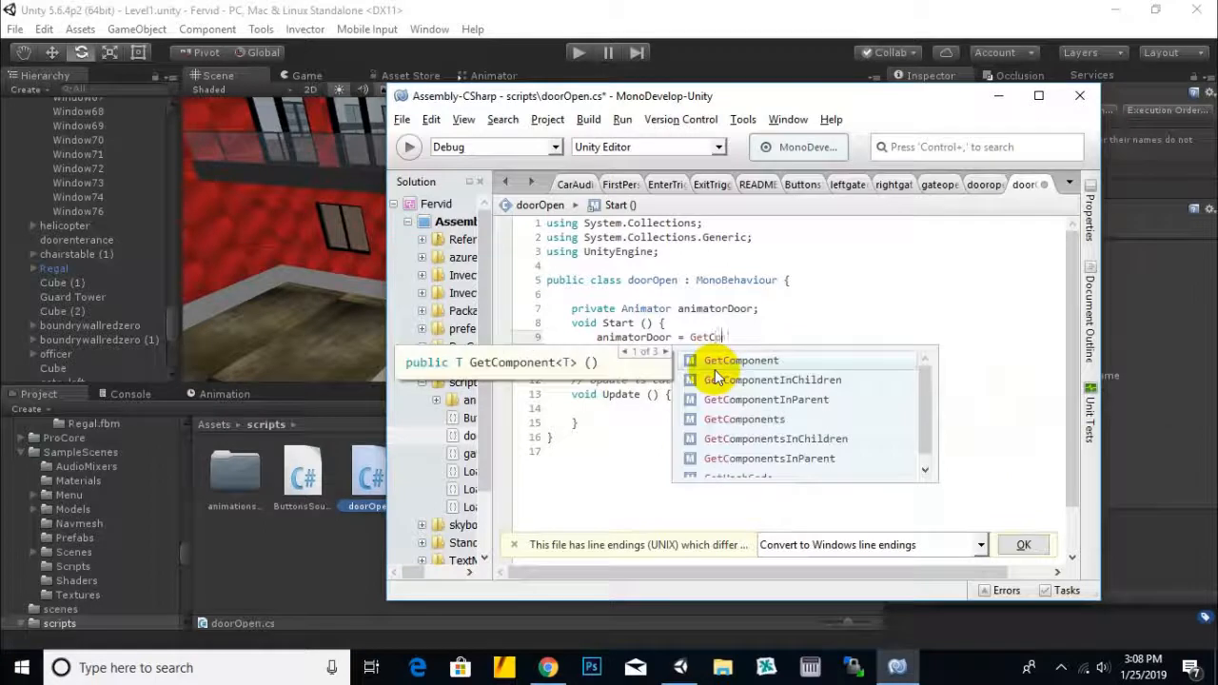
text(mponent<A)
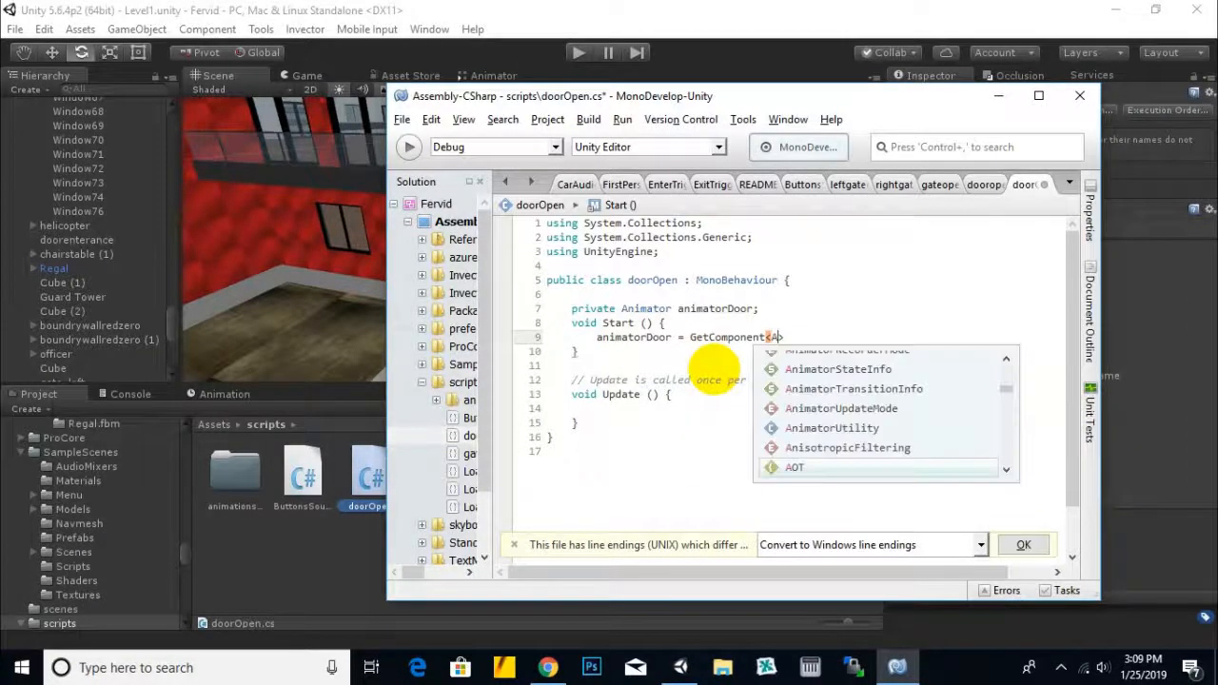
text(nim)
key(Return)
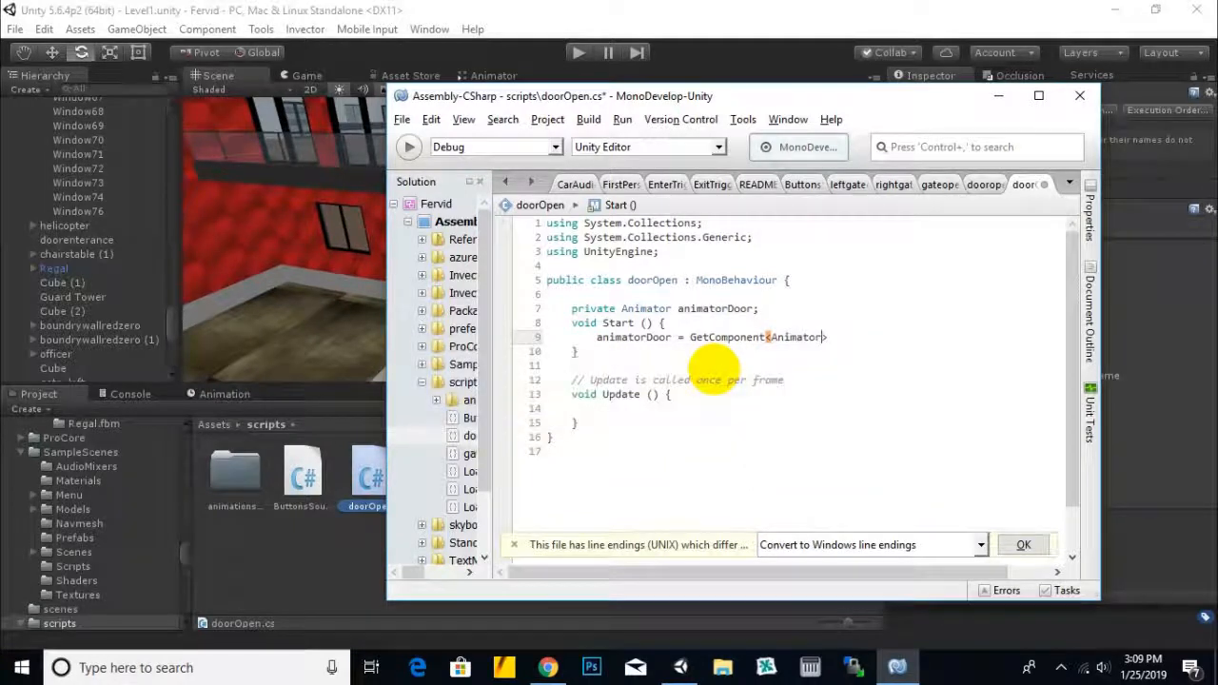
text(();)
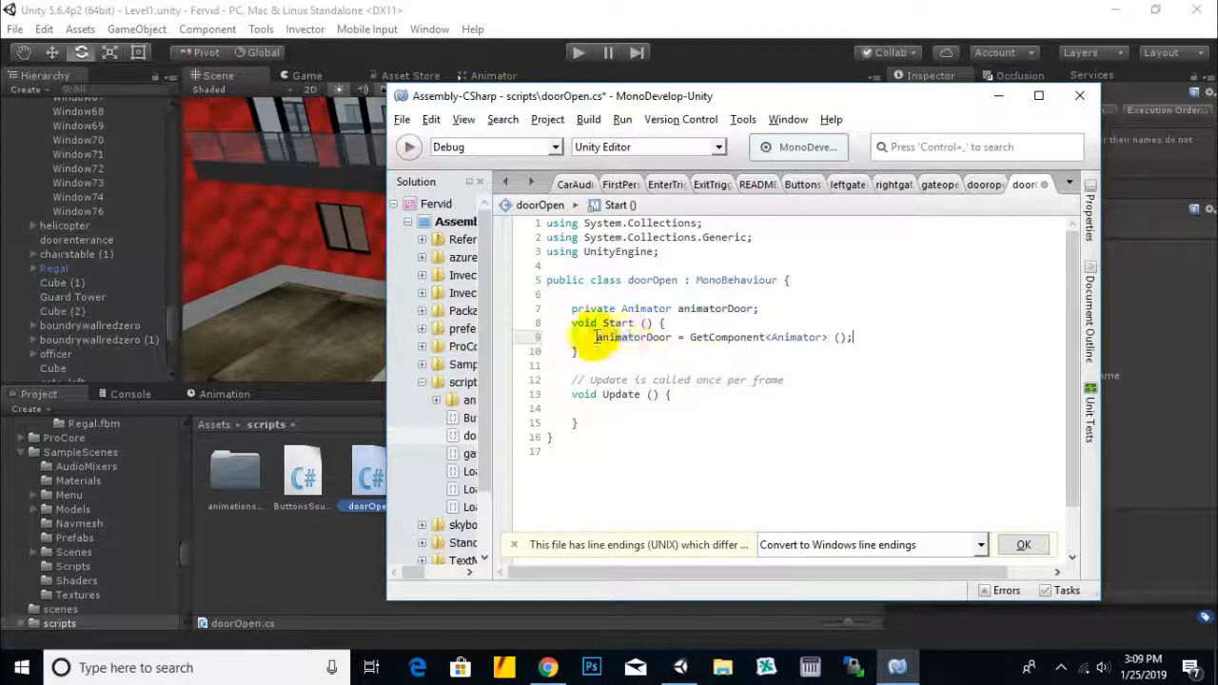
drag(597, 337, 848, 337)
click(848, 337)
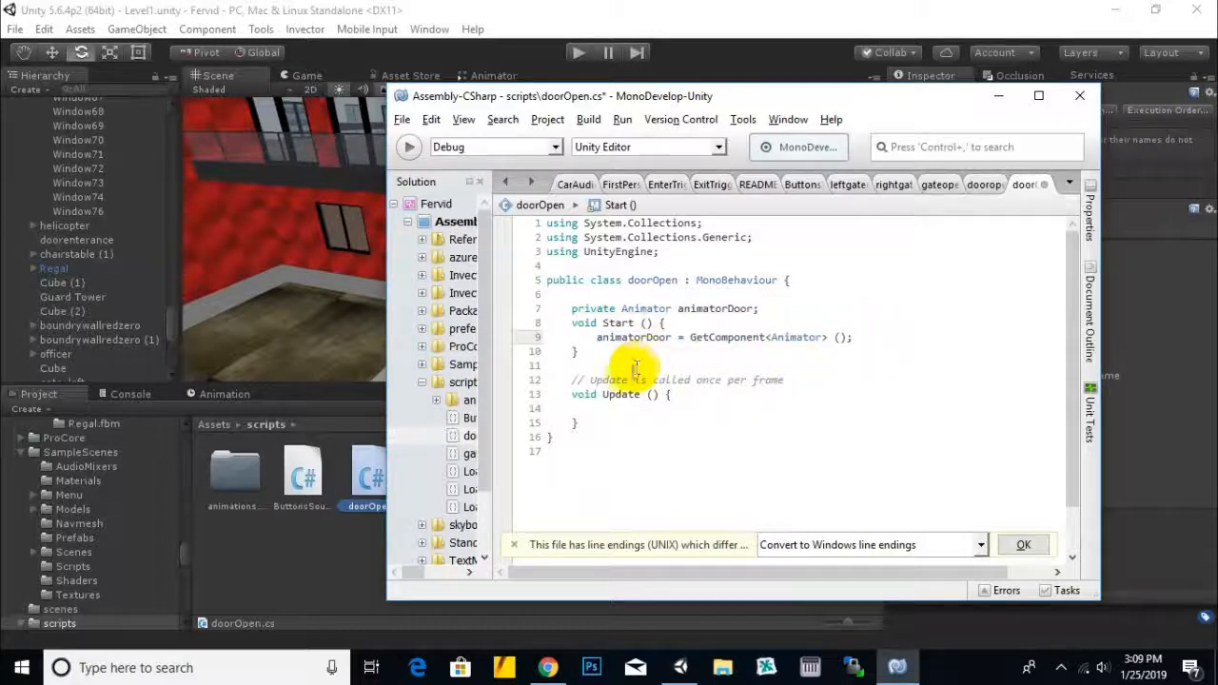
Step: Replace the Update method and its comment with an empty method "void OnTriggerEnter(Collider other){ }"
drag(575, 381, 631, 440)
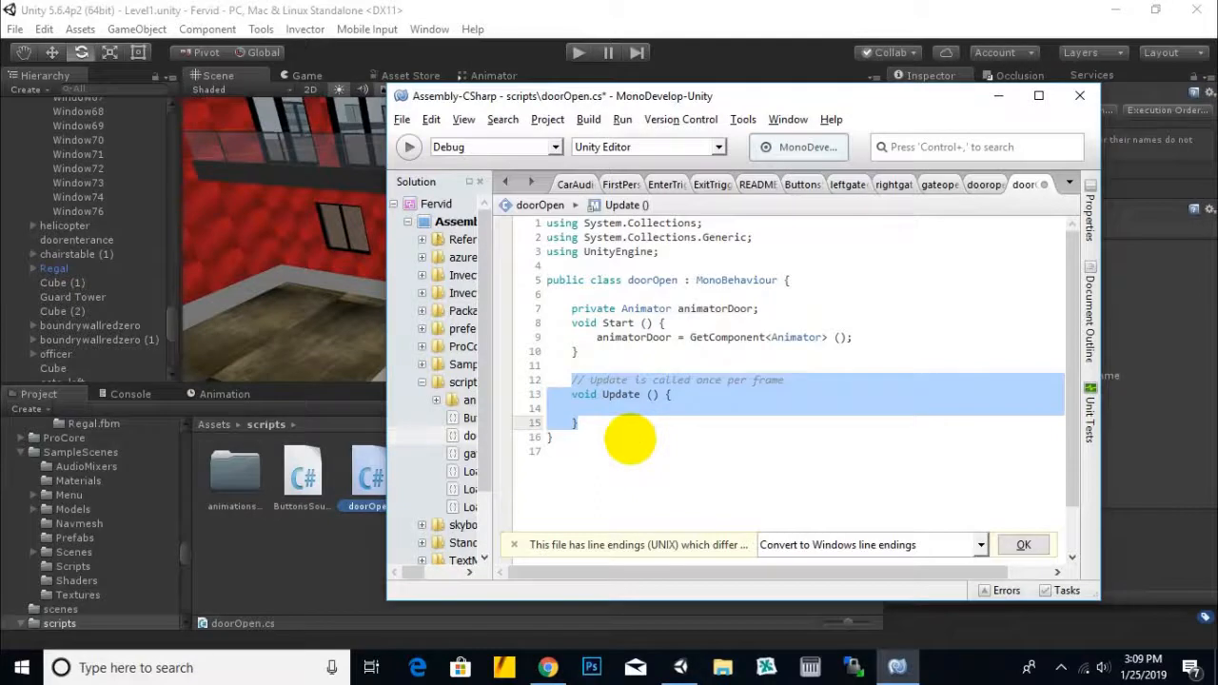
text(void )
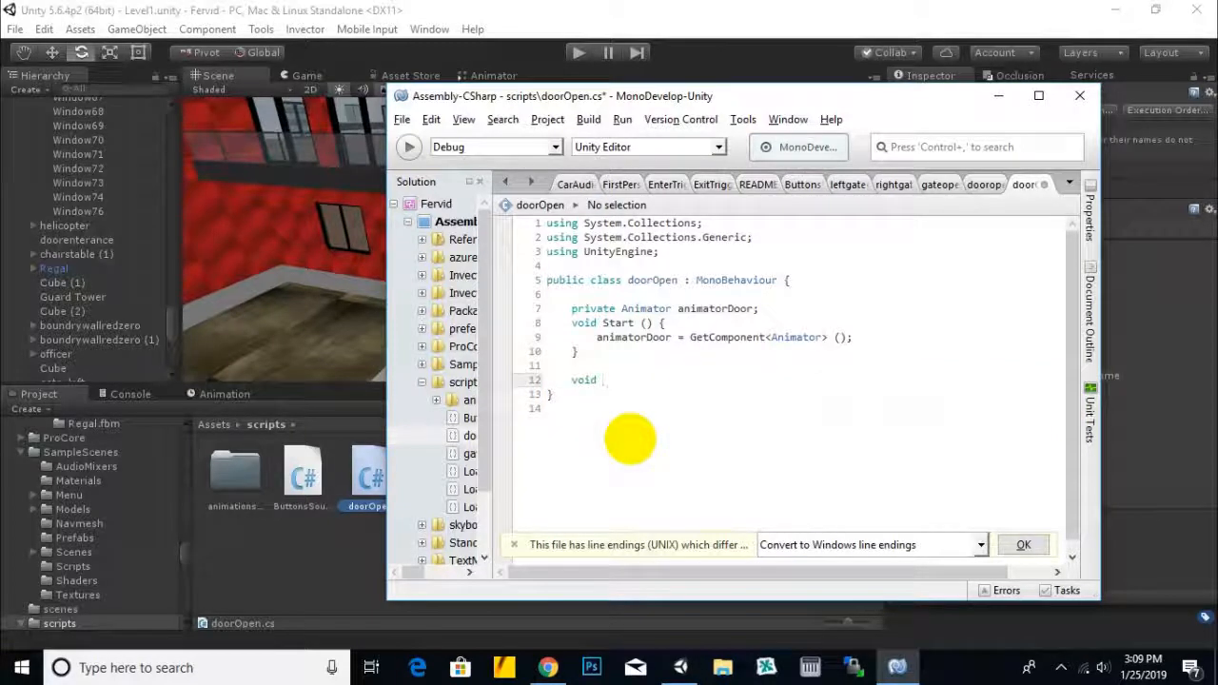
text(OnTriggerEnter())
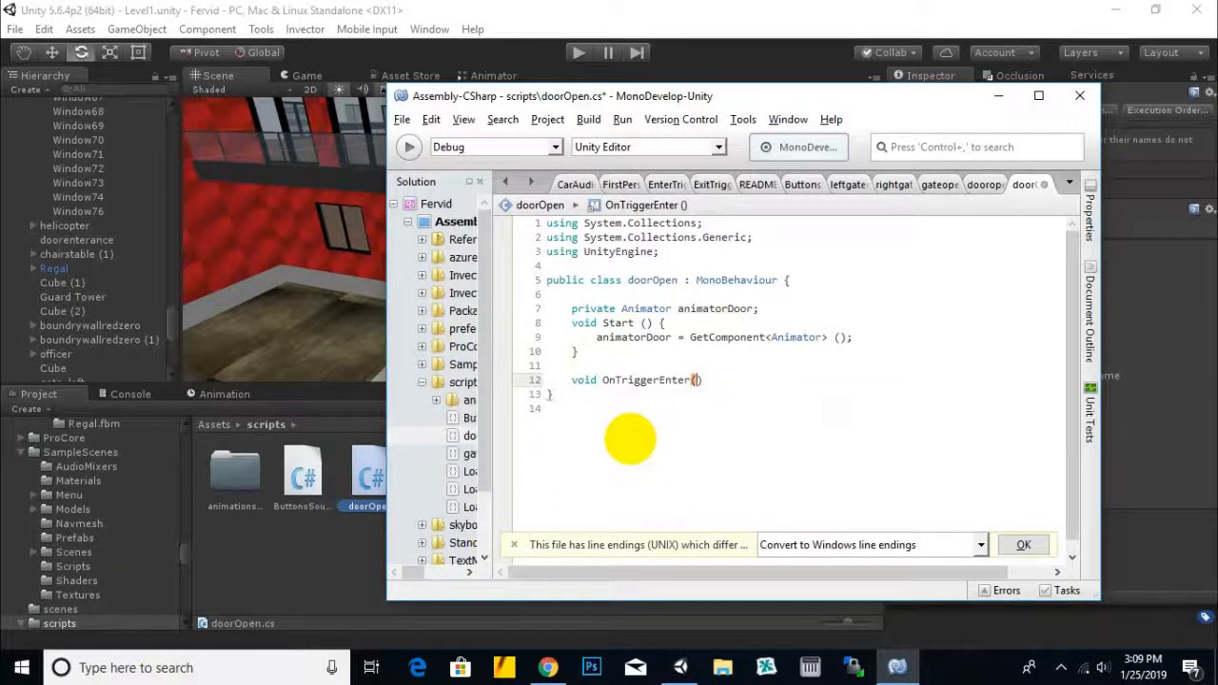
text(Collider)
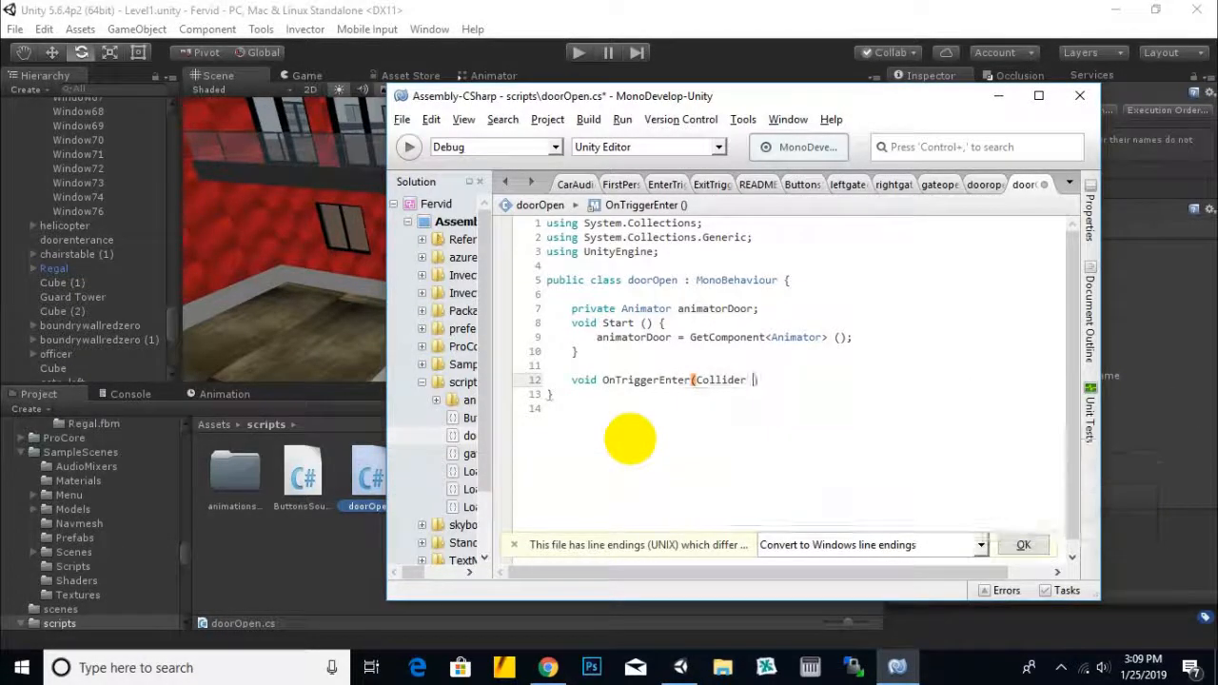
text( oth)
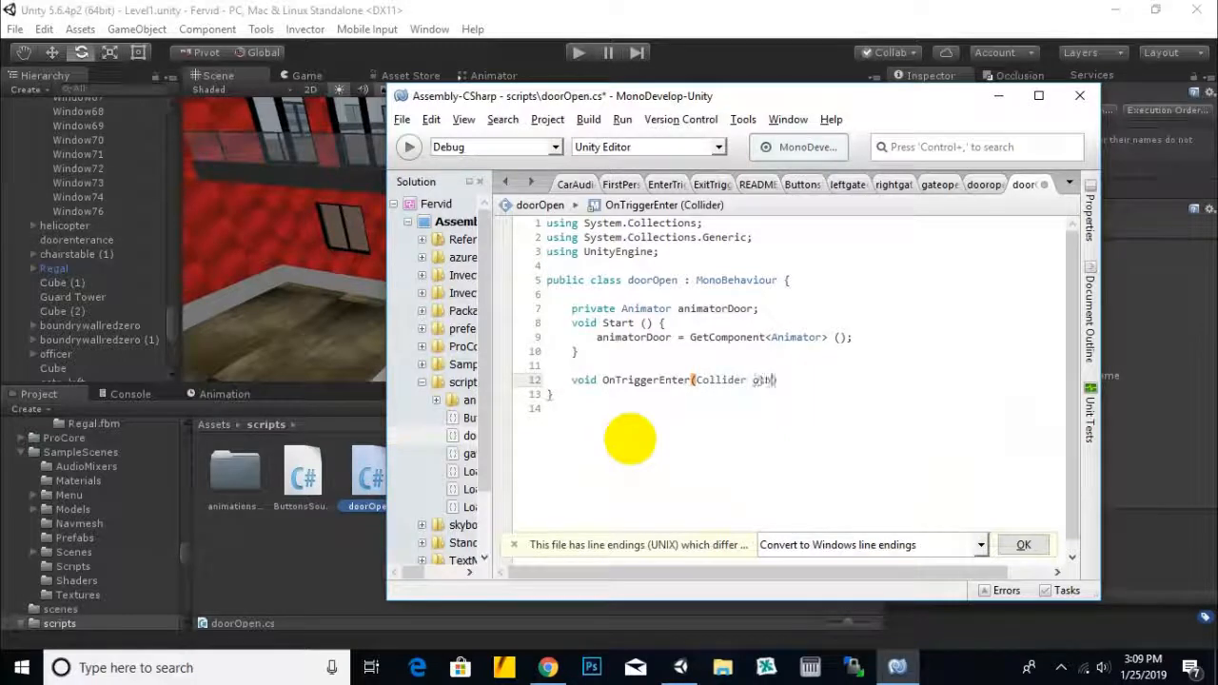
text(er){)
key(Return)
key(Return)
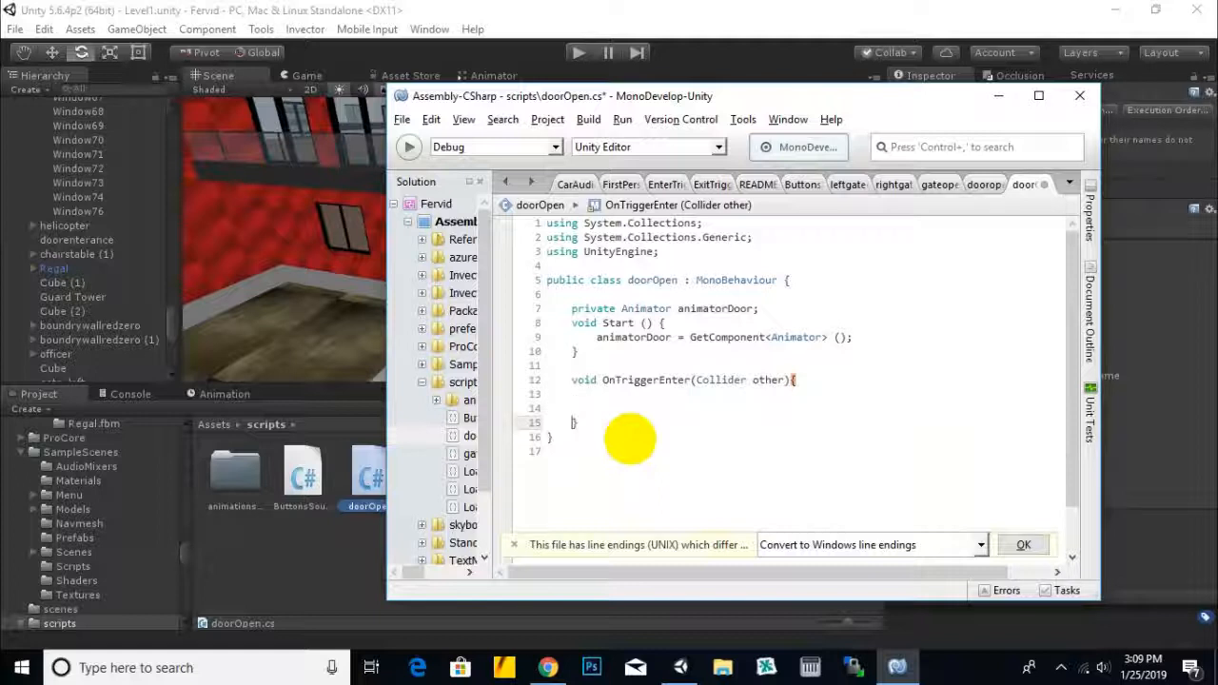
Step: In the OnTriggerEnter body, add a SetBool call on animatorDoor with an empty string name and the value true
click(647, 409)
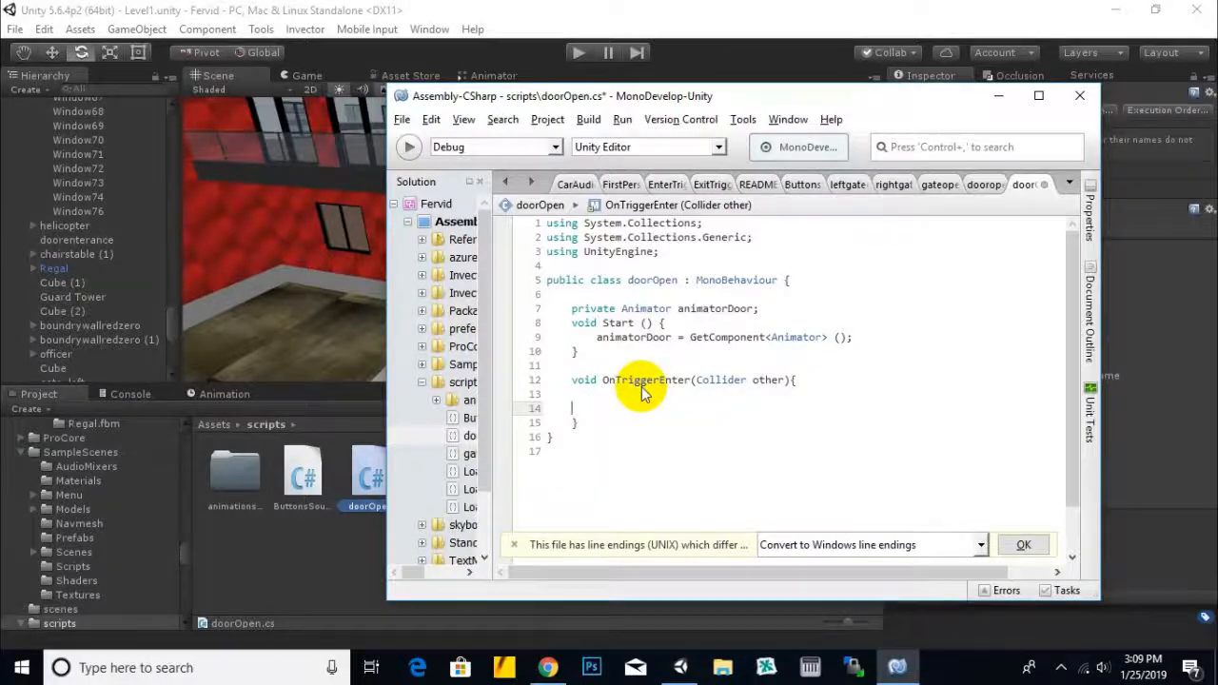
text(animat)
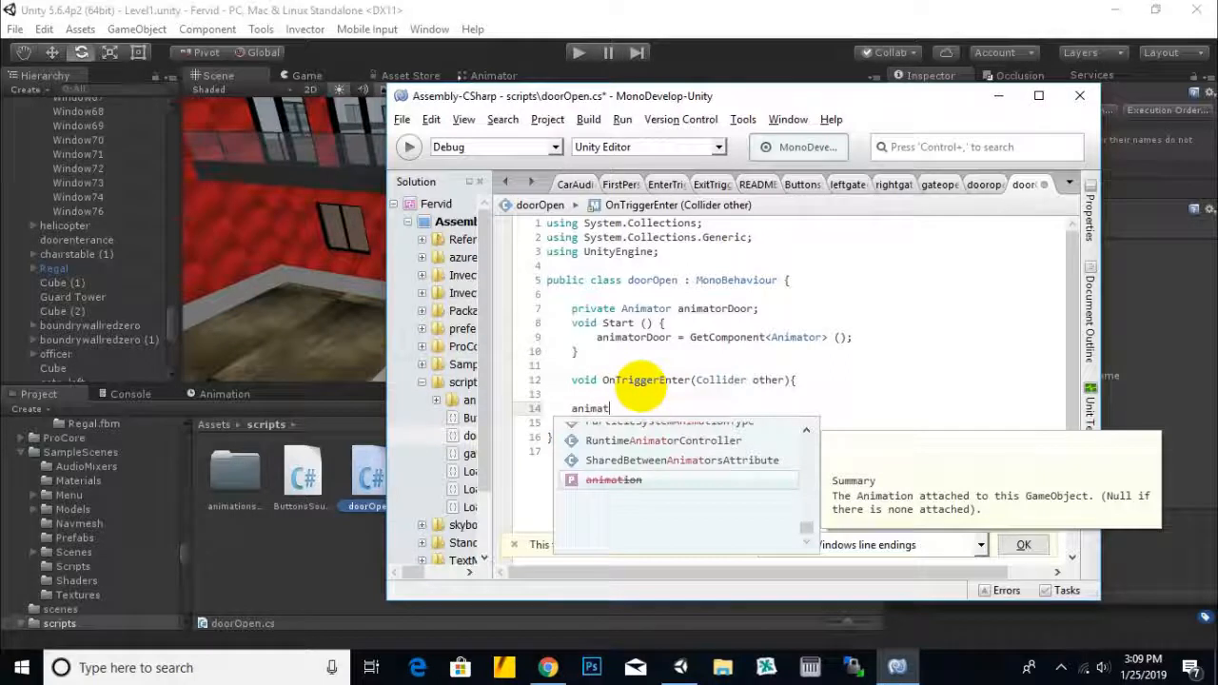
text(orDoor.angularVelocity.)
key(BackSpace)
key(BackSpace)
key(BackSpace)
key(BackSpace)
key(BackSpace)
key(BackSpace)
key(BackSpace)
key(BackSpace)
key(BackSpace)
key(BackSpace)
key(BackSpace)
key(BackSpace)
key(BackSpace)
key(BackSpace)
key(BackSpace)
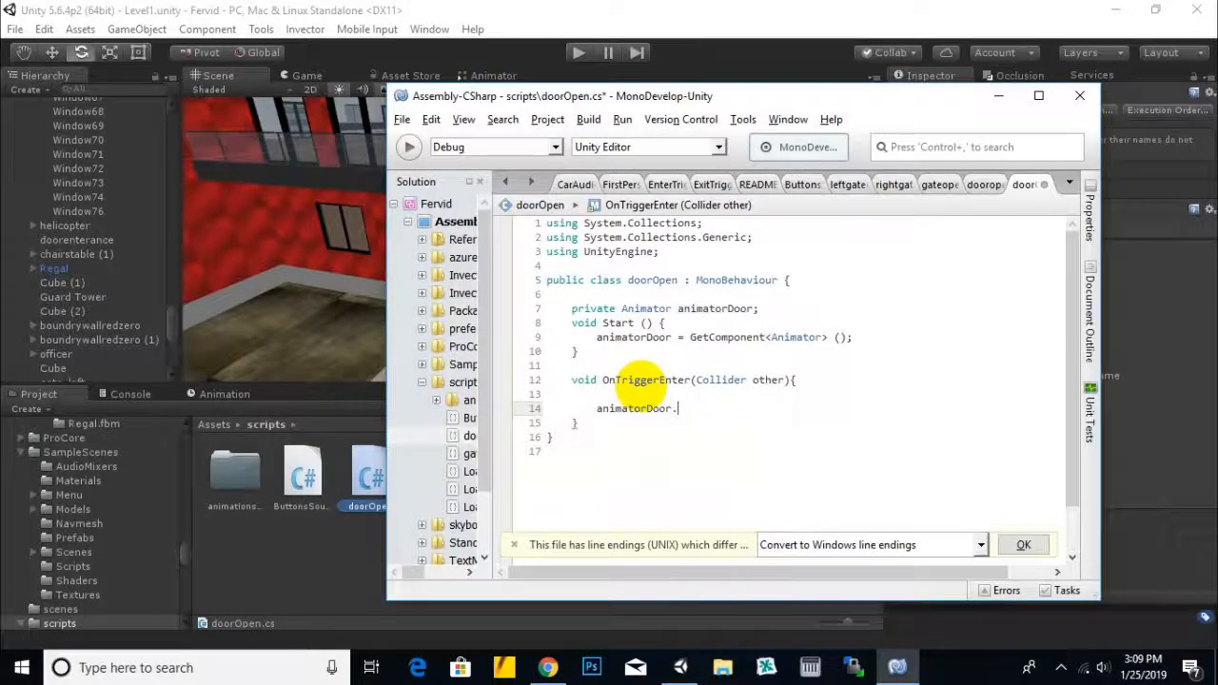
text(SetBool())
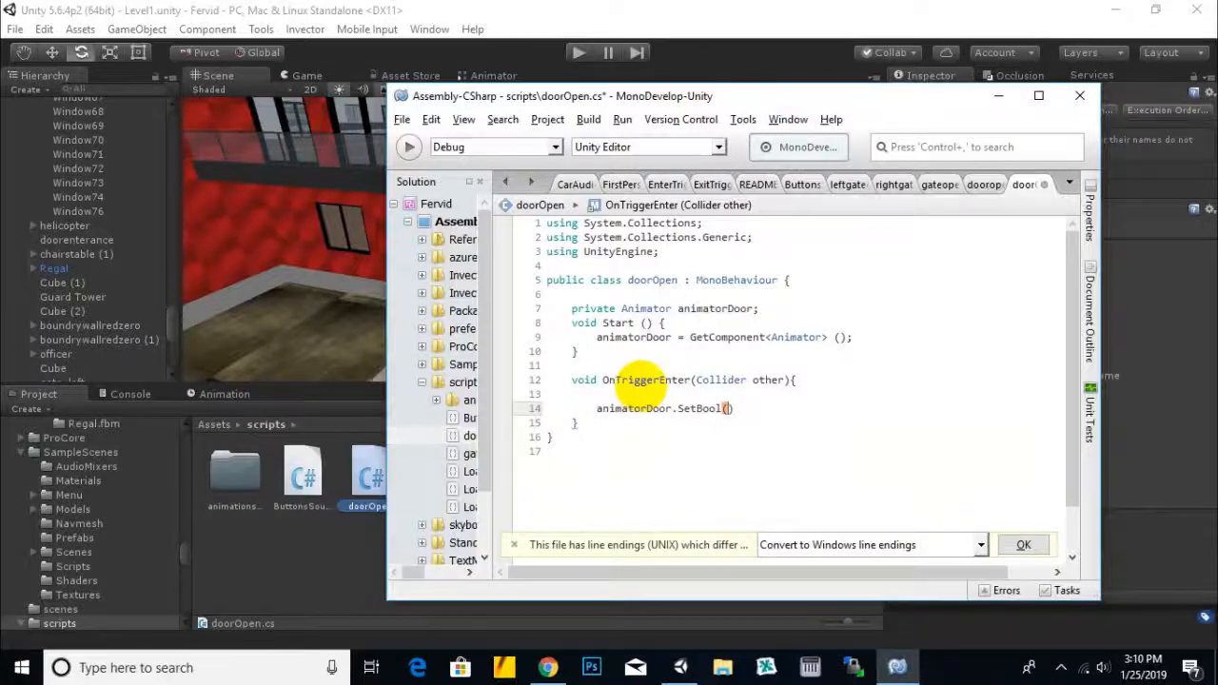
text(true);)
click(734, 409)
text("",)
key(Left)
key(Left)
key(Left)
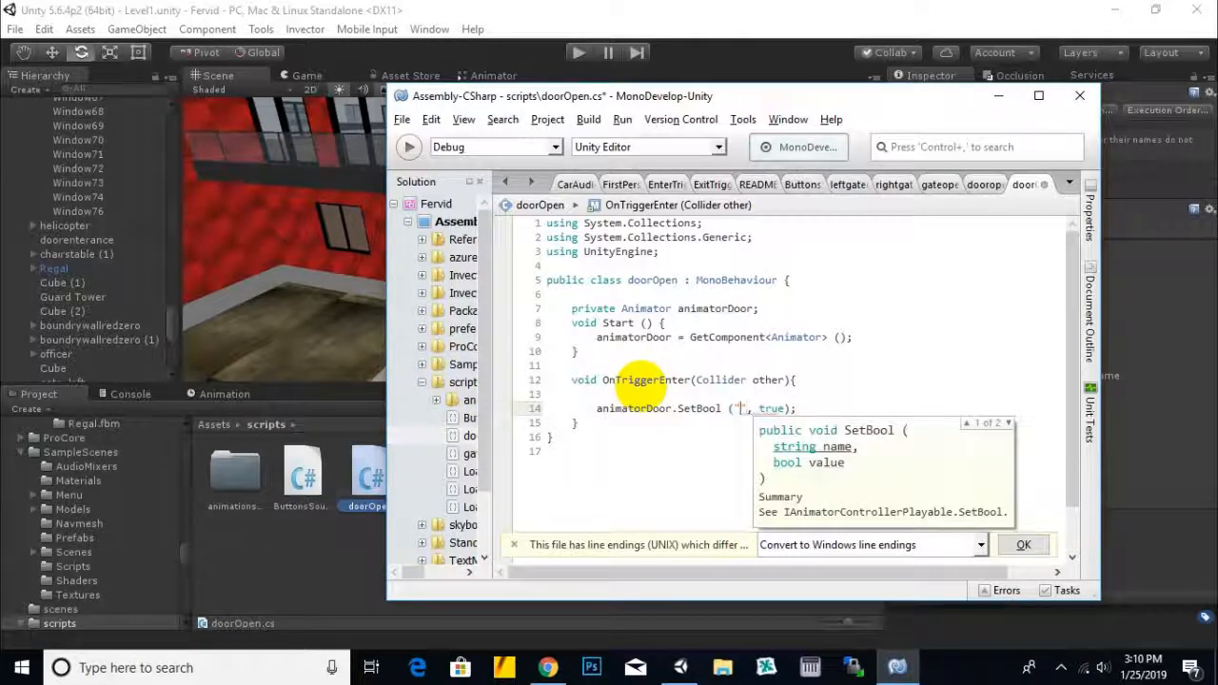
Step: Switch to Unity and open the doorenterance controller from the animations folder in the Animator to check its parameter name
click(696, 656)
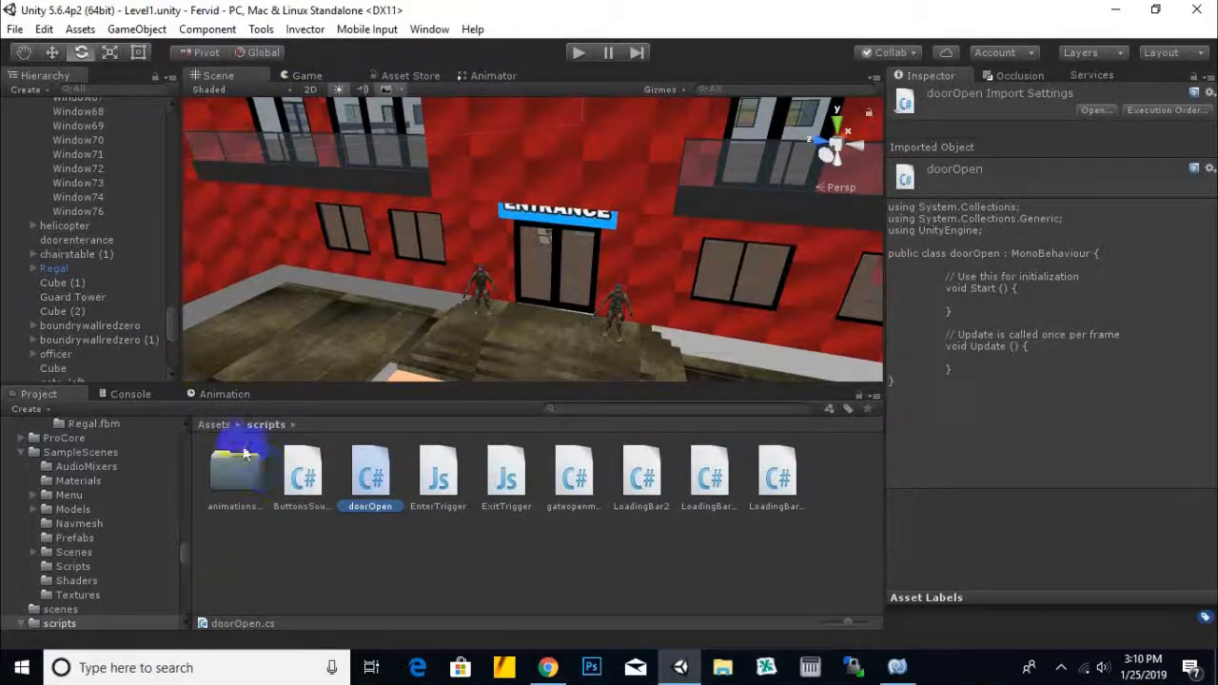
click(211, 425)
double_click(238, 466)
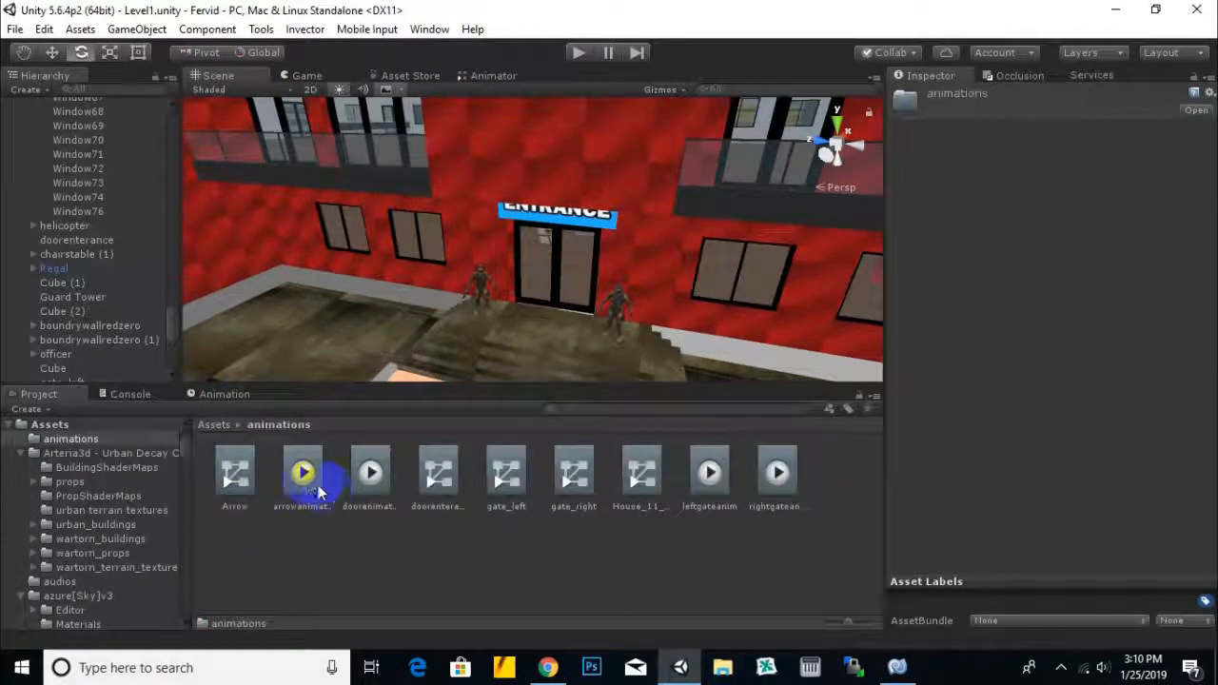
click(235, 471)
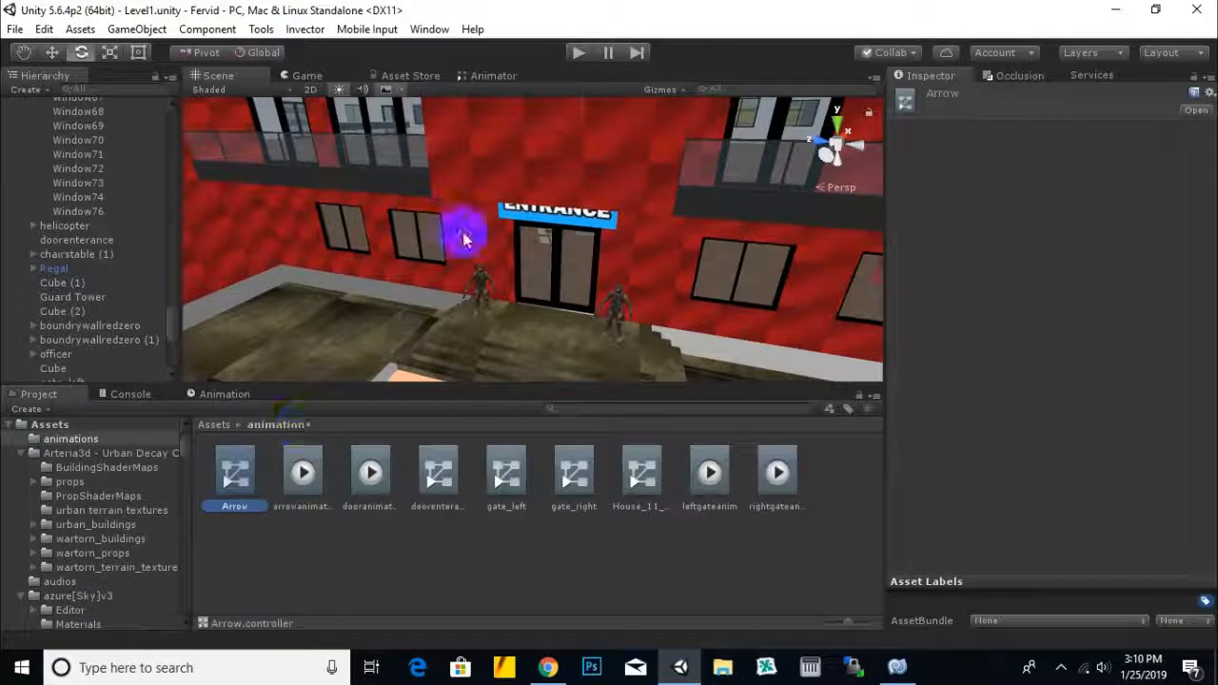
click(485, 77)
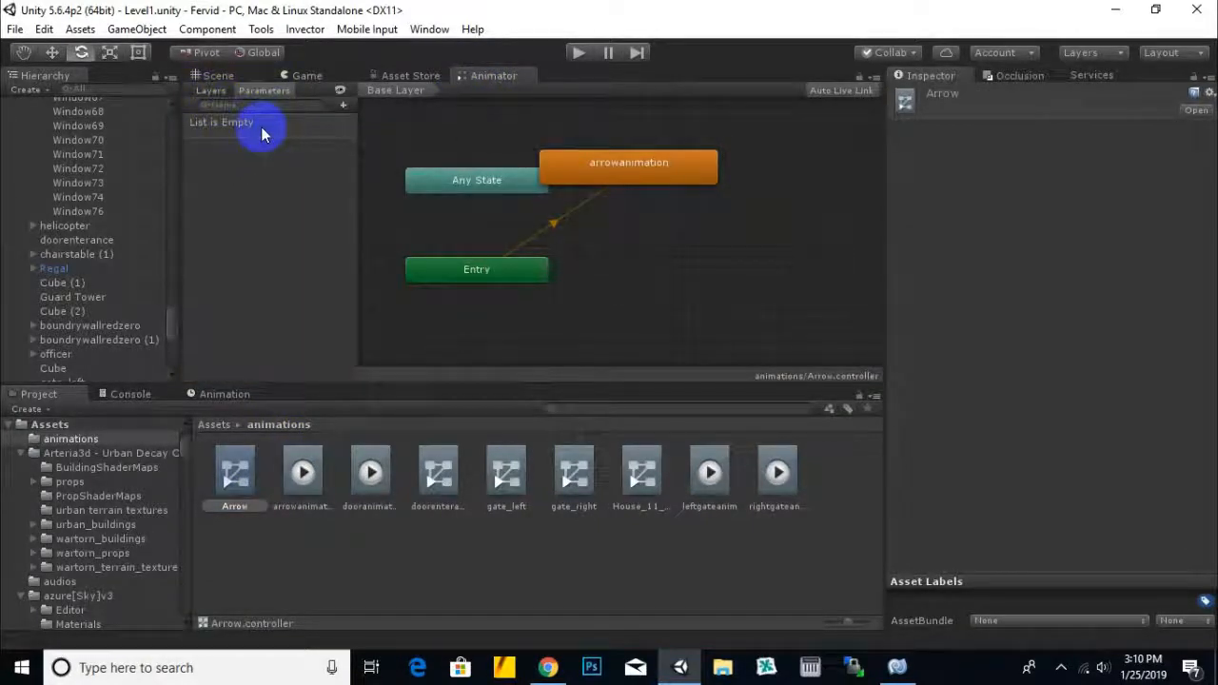
click(438, 480)
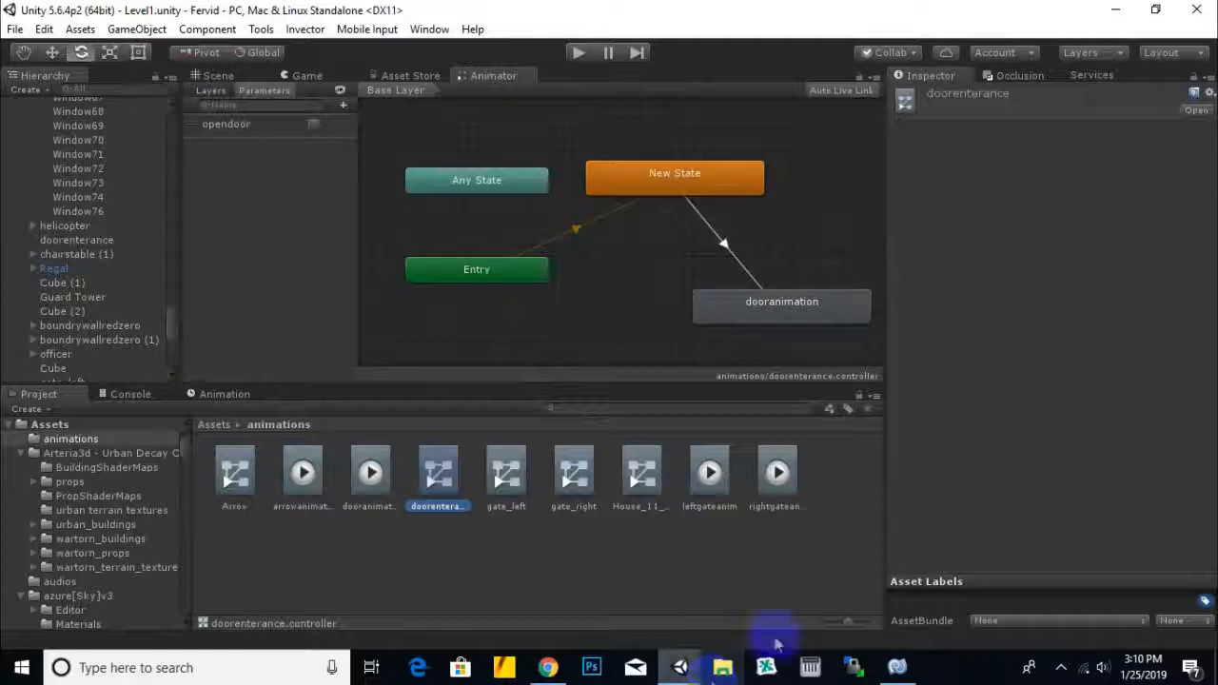
Step: Return to MonoDevelop, fill in "opendoor" as the SetBool parameter name, and save the doorOpen script
click(895, 667)
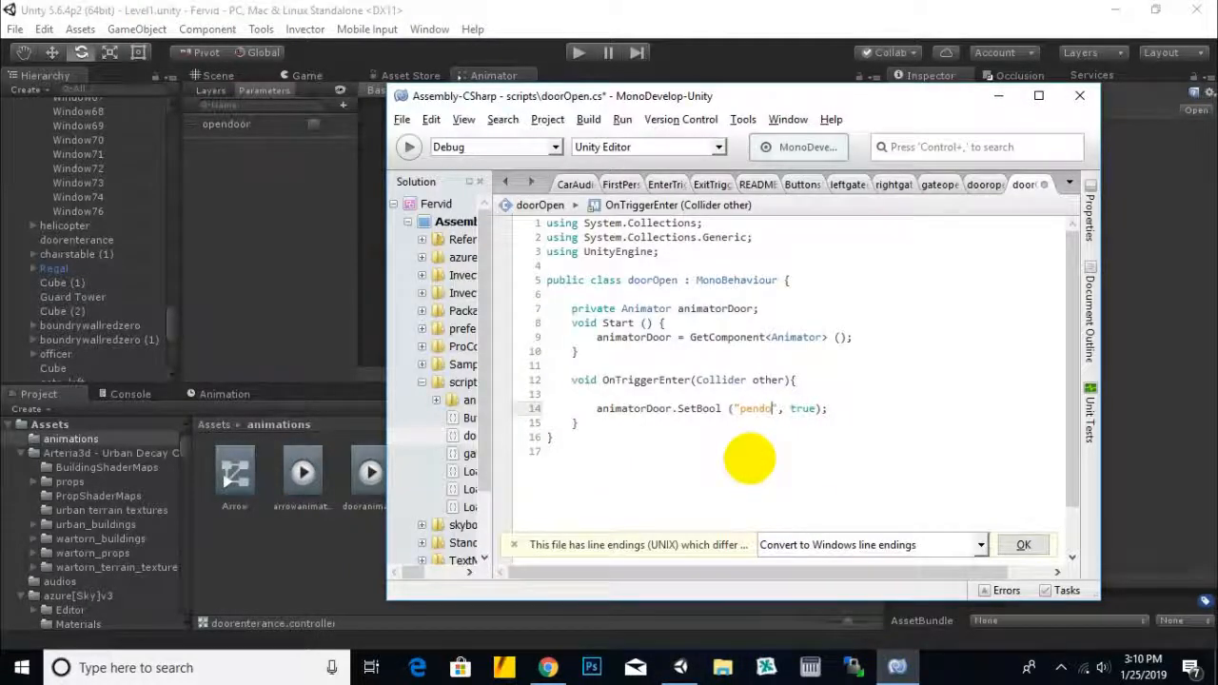
text(op)
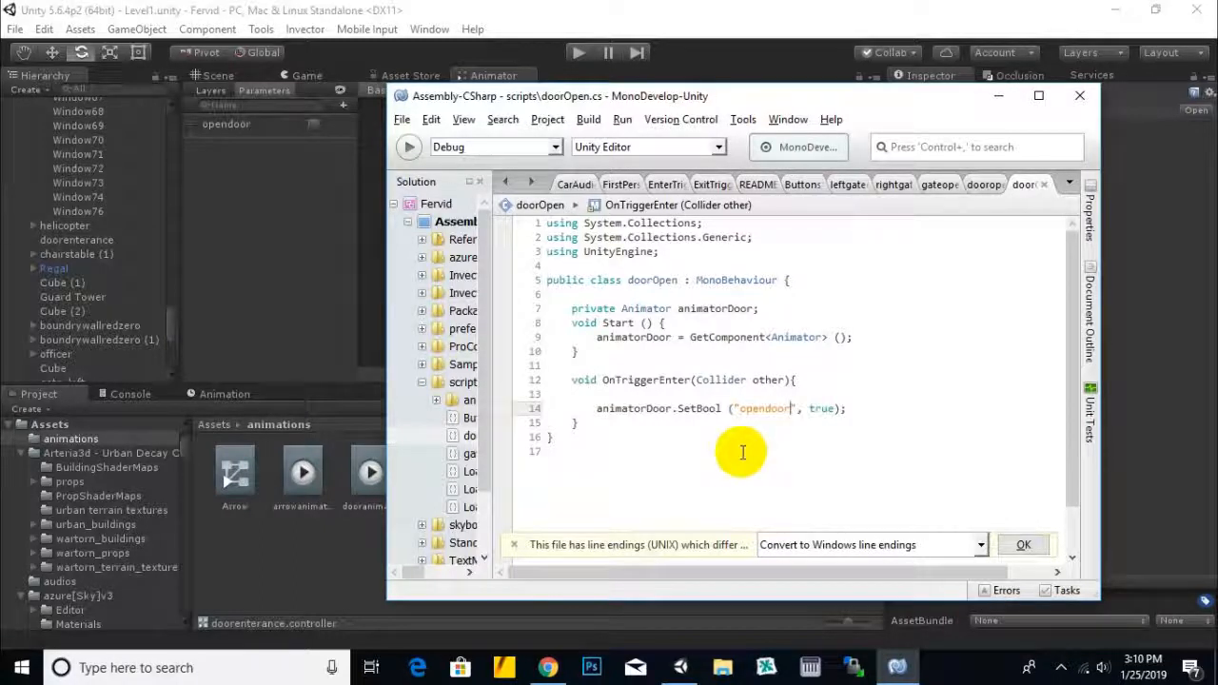
scroll(742, 453, down, 1)
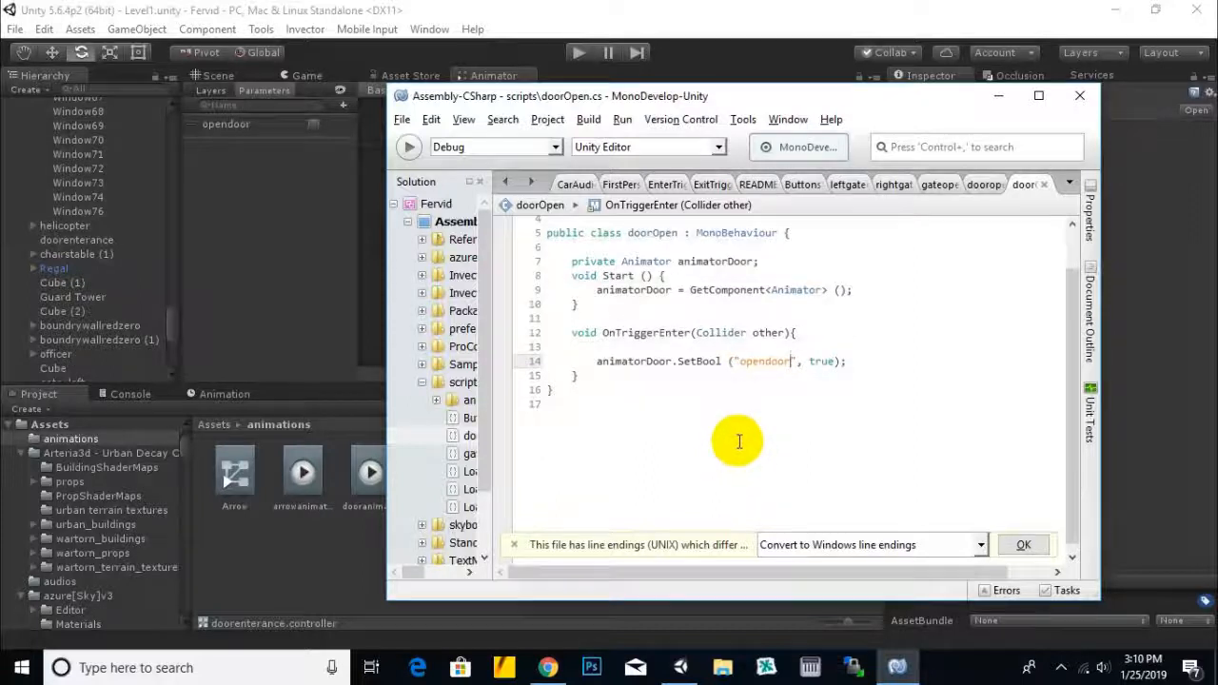
click(731, 426)
scroll(730, 466, up, 1)
Step: Back in Unity's scene view, select the entrance door and add the Door Open script to it as a component
click(335, 589)
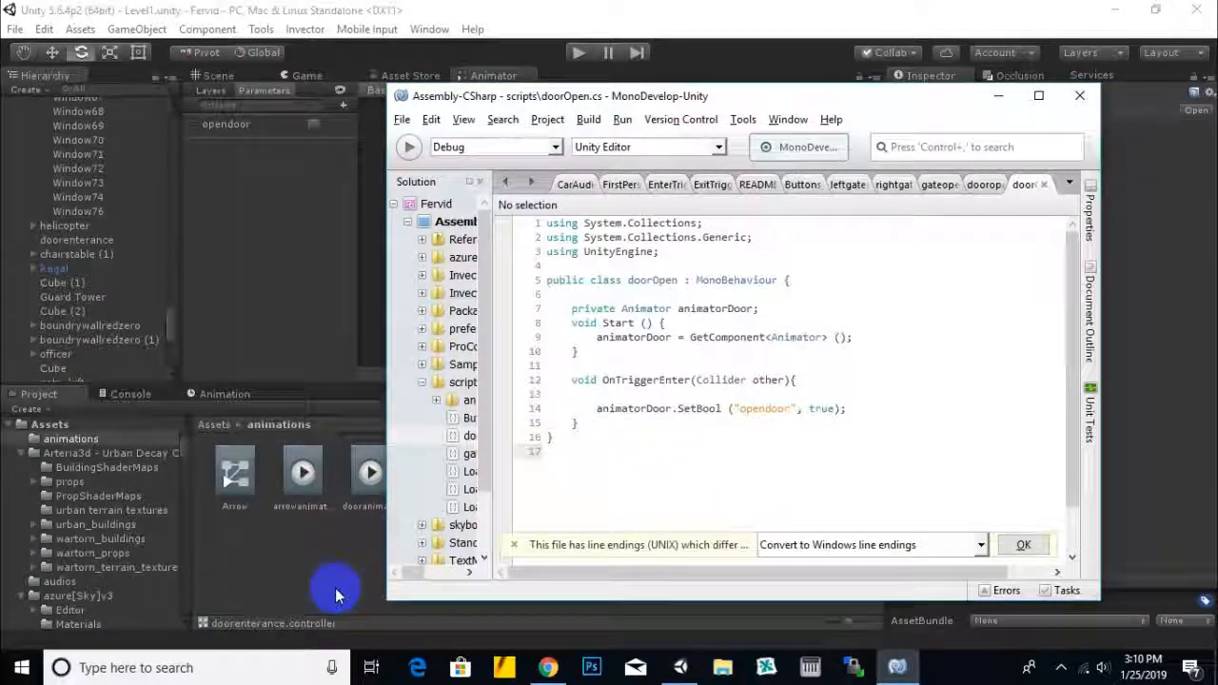
click(213, 425)
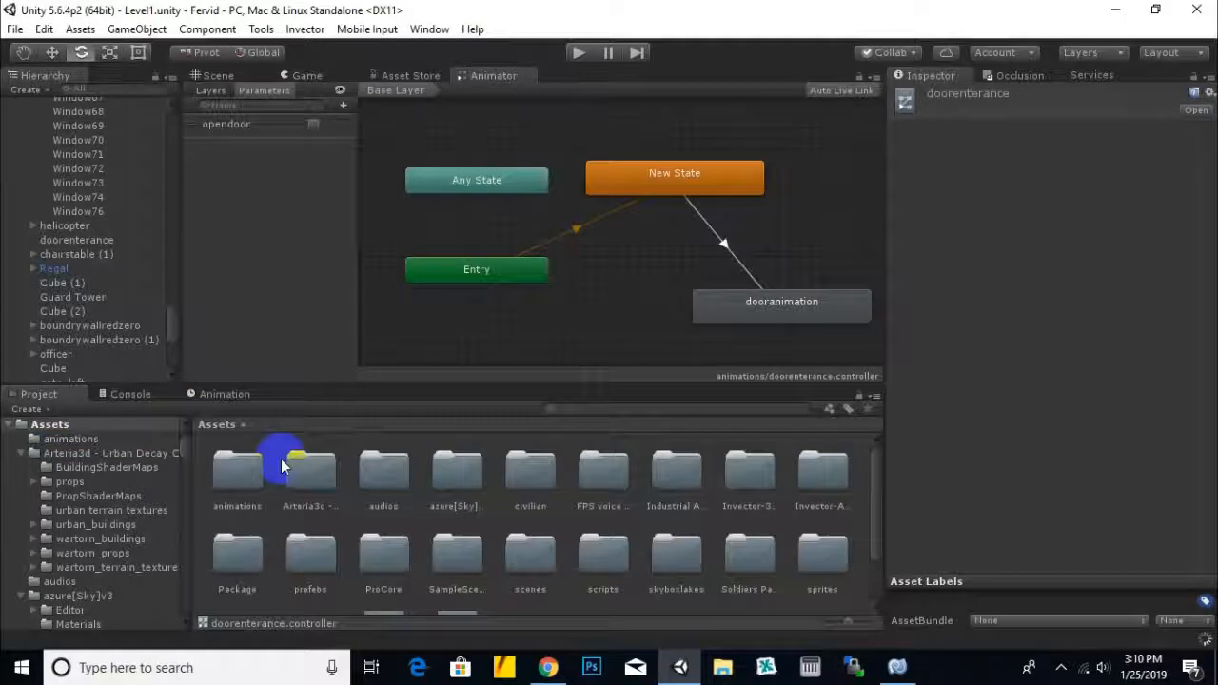
click(218, 75)
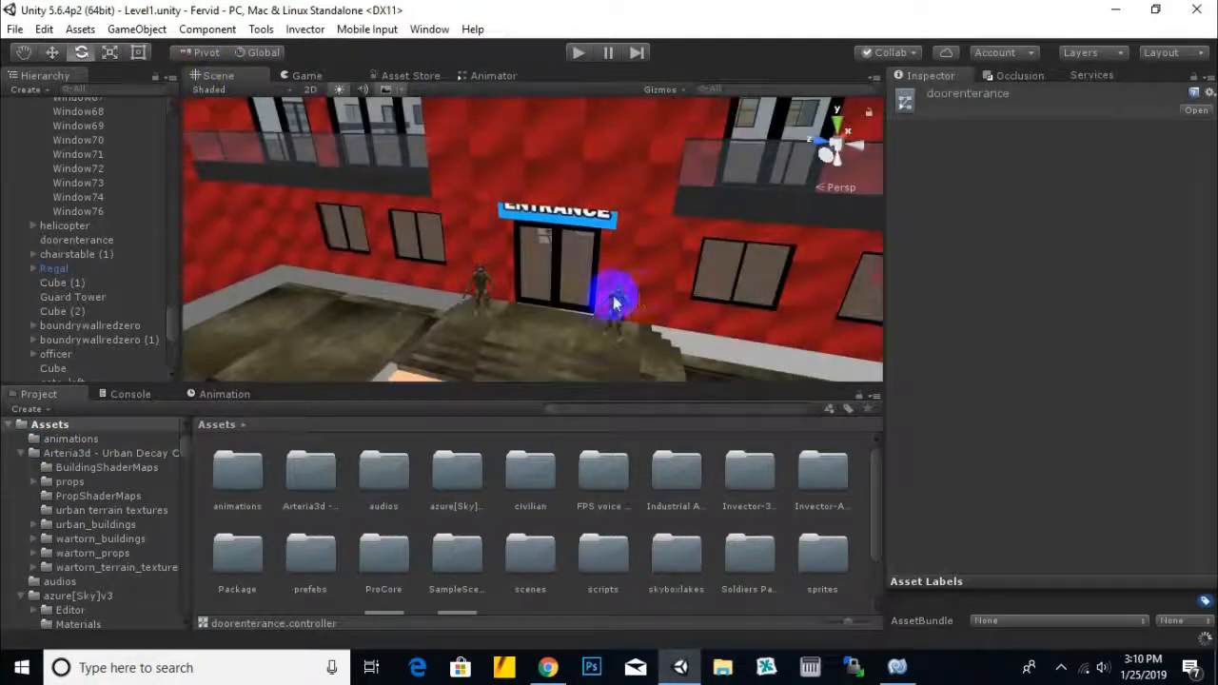
click(552, 277)
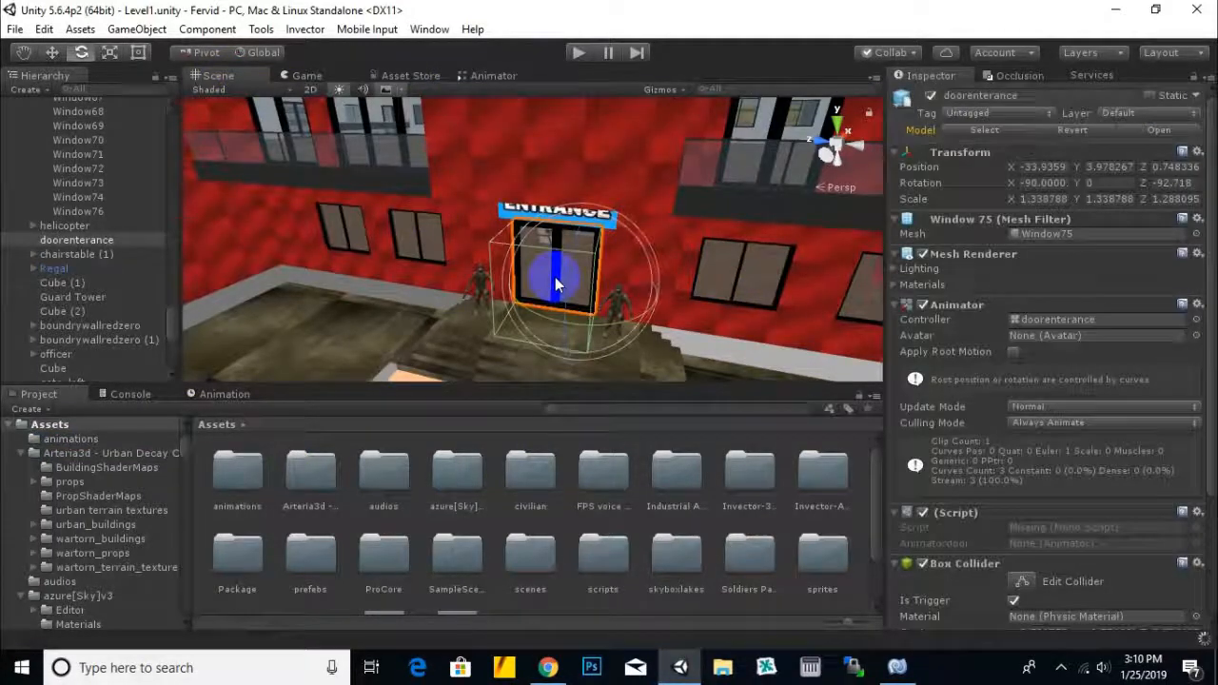
scroll(1047, 571, down, 3)
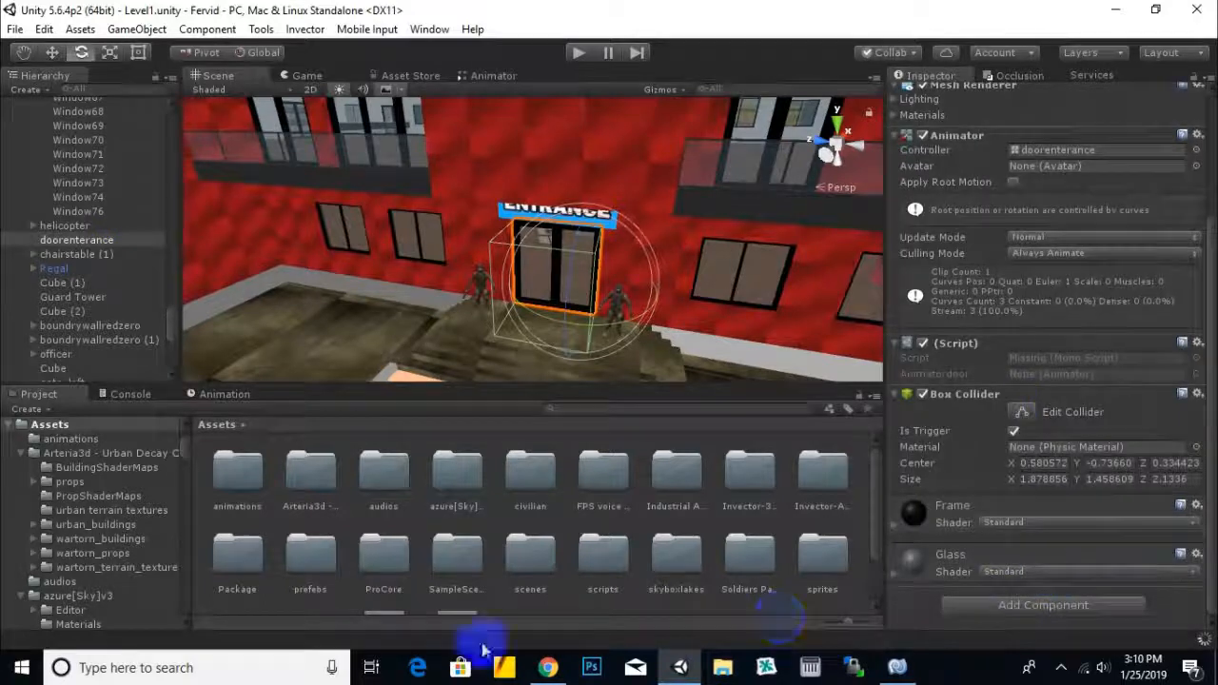
click(1063, 604)
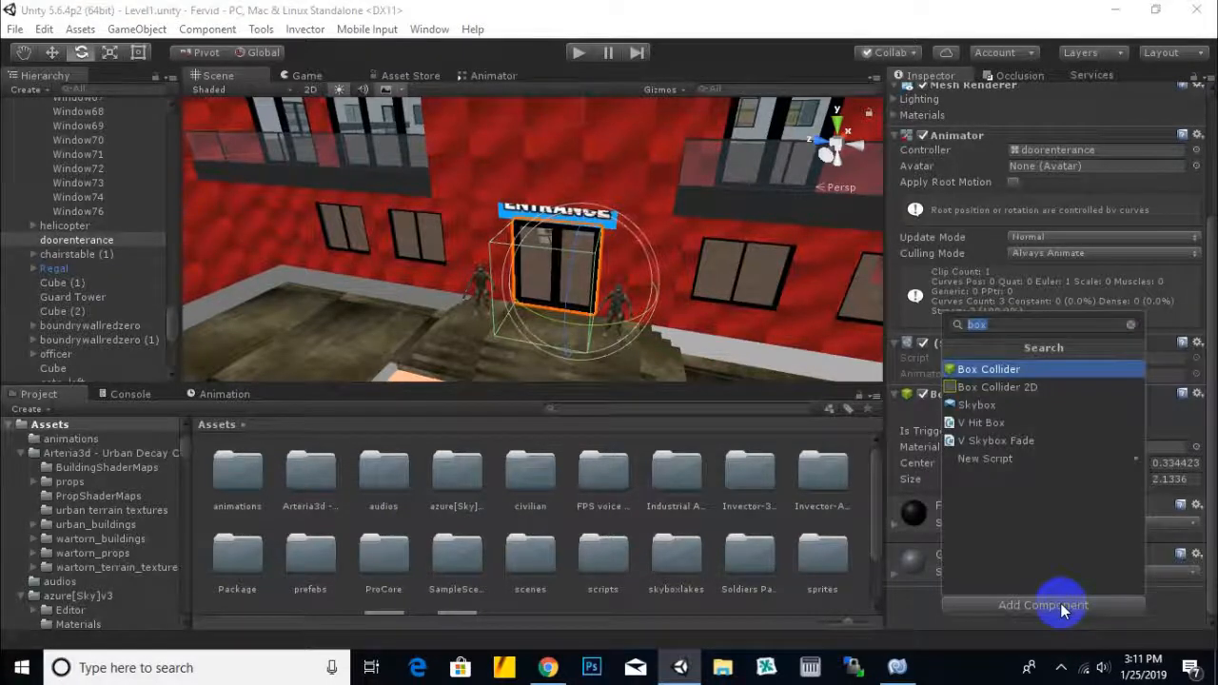
text(door)
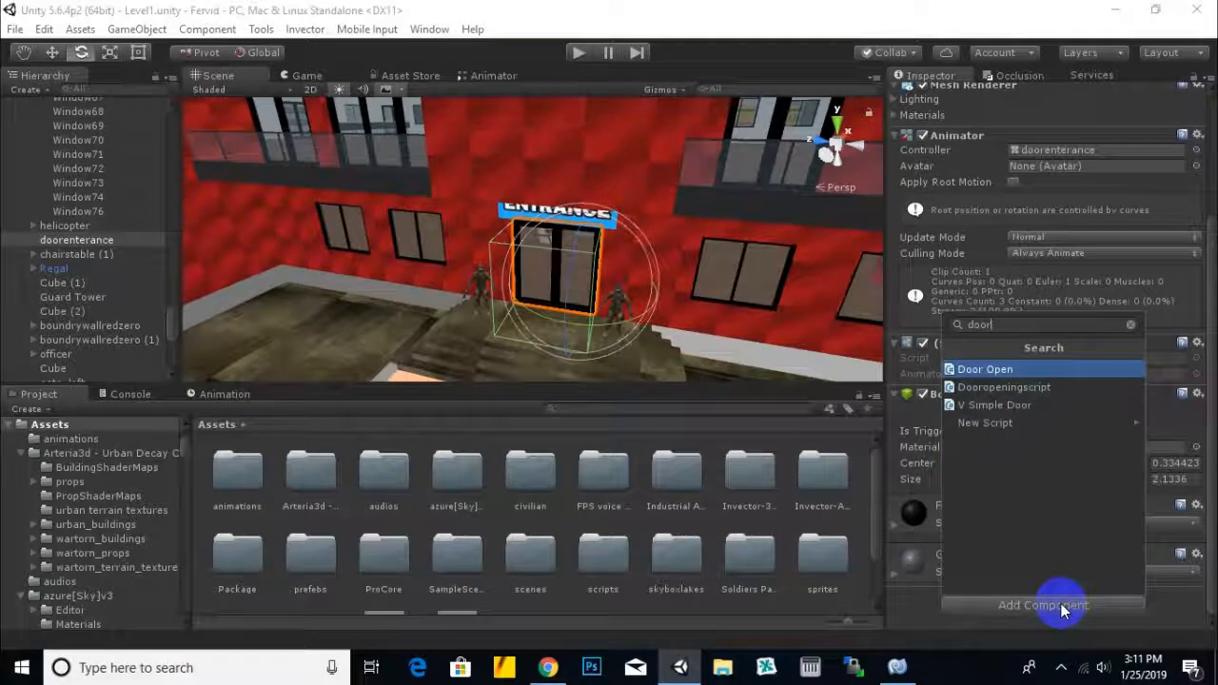
click(990, 369)
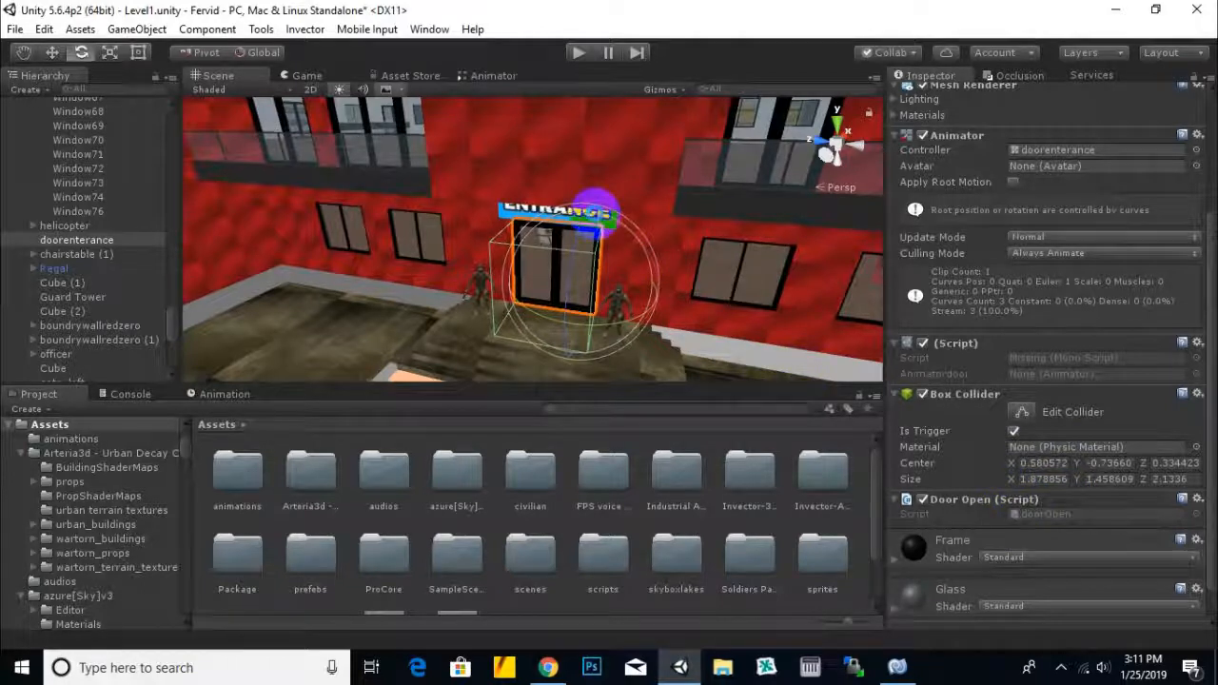
Step: Run the level, walk the soldier up to the entrance door to test its opening, and stop play mode
click(578, 51)
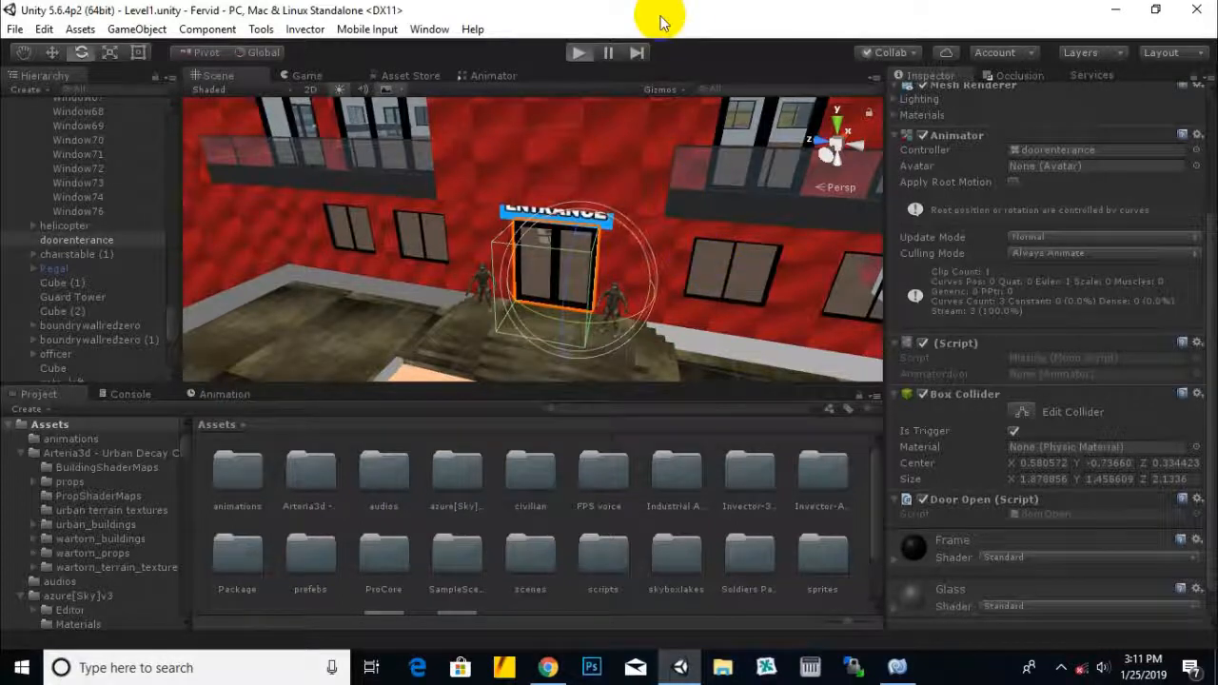
click(663, 125)
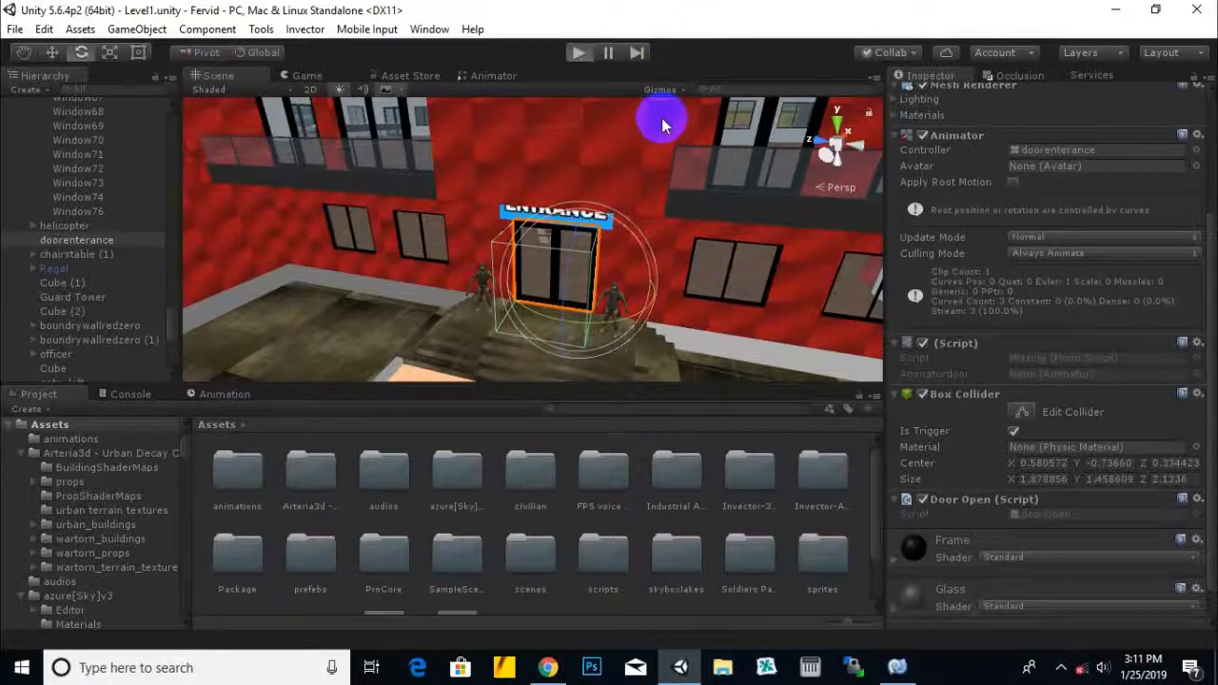
key(ctrl+p)
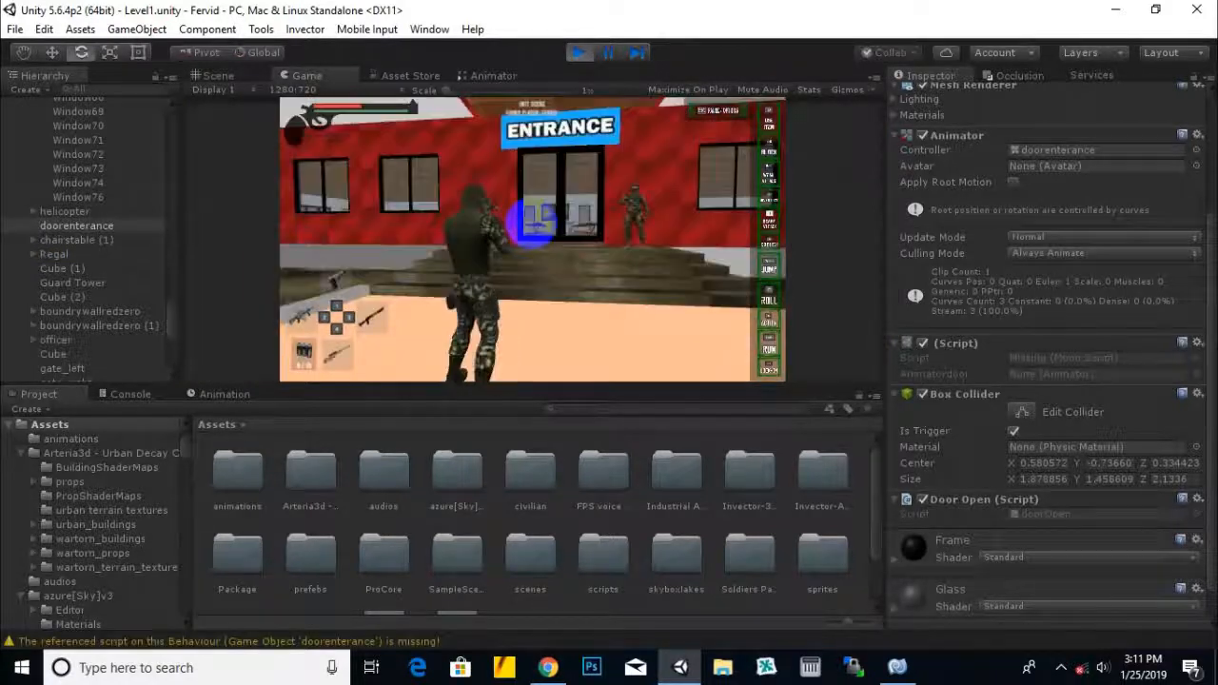
key(w)
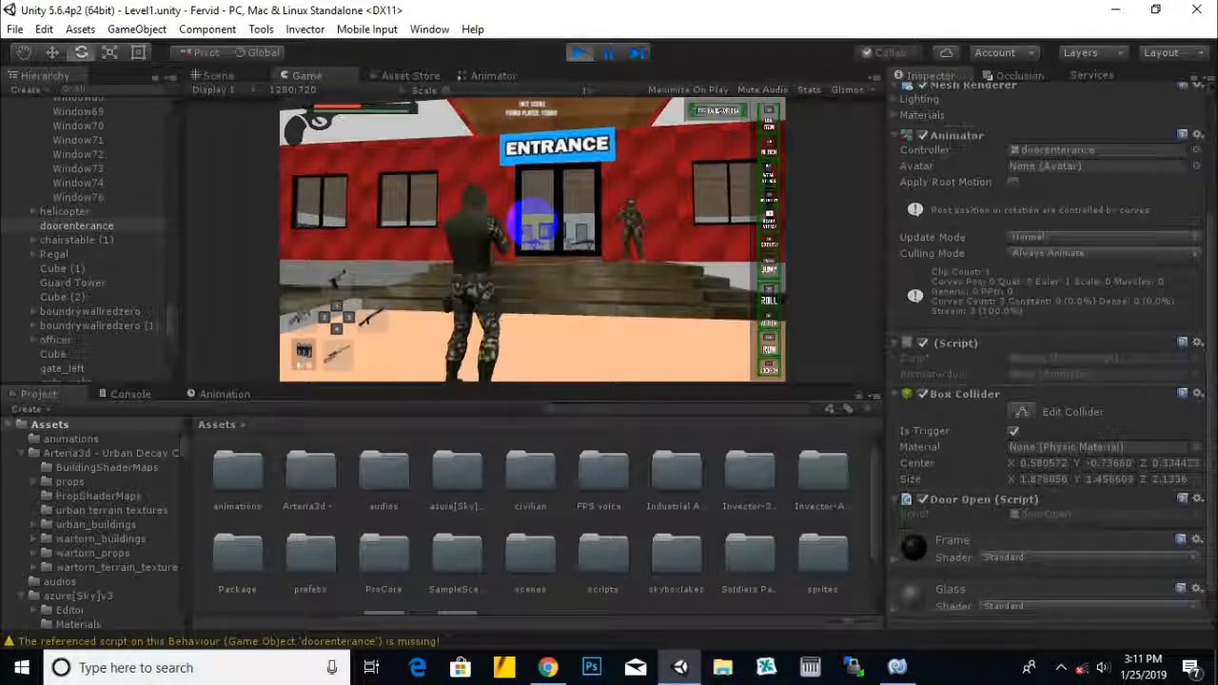
key(w)
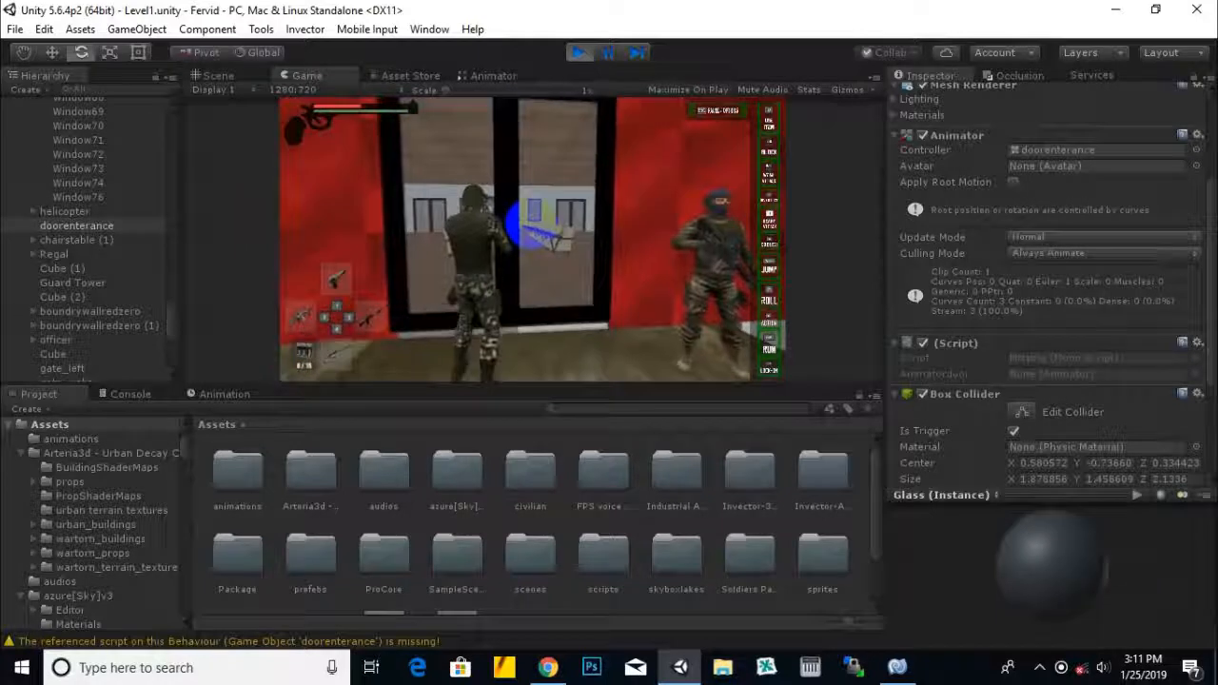
key(w)
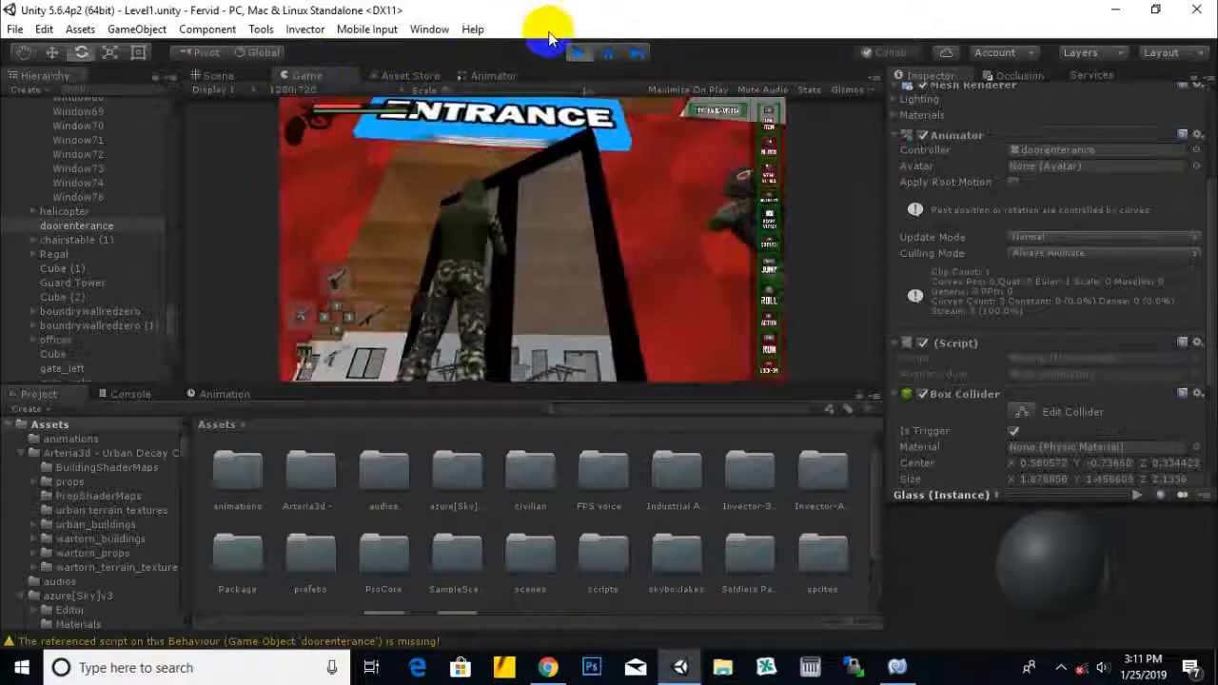
click(578, 53)
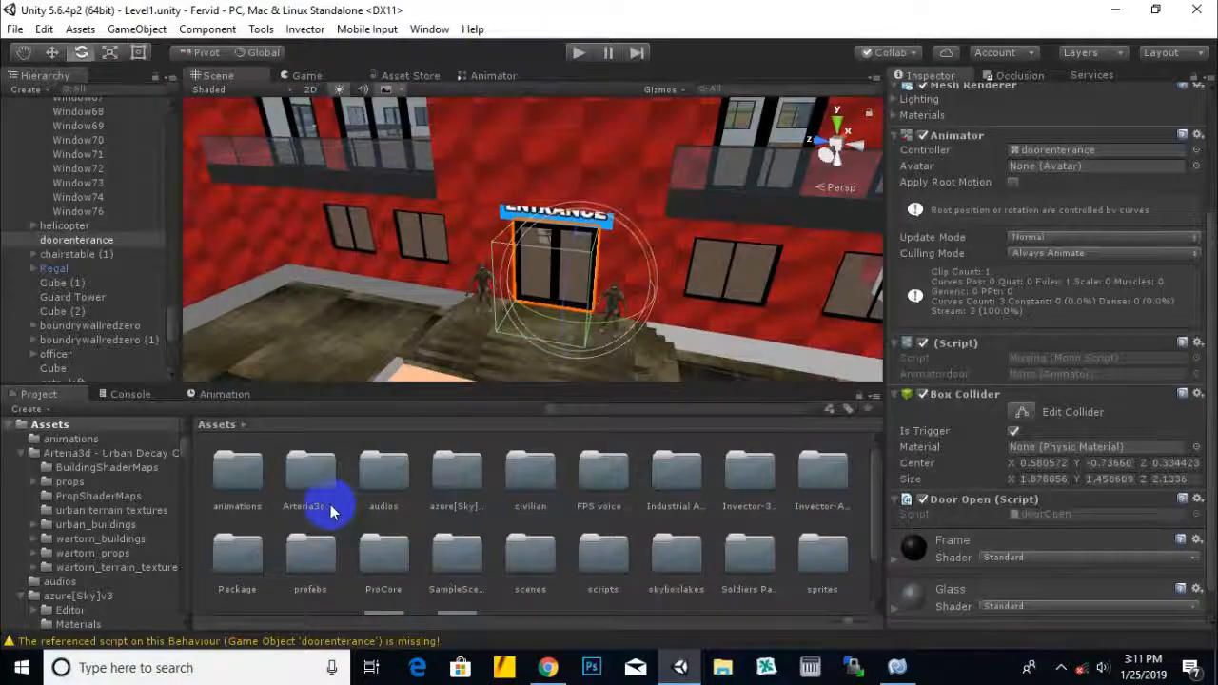
Step: Turn off Loop Time on the dooranimation clip in the animations folder
click(239, 481)
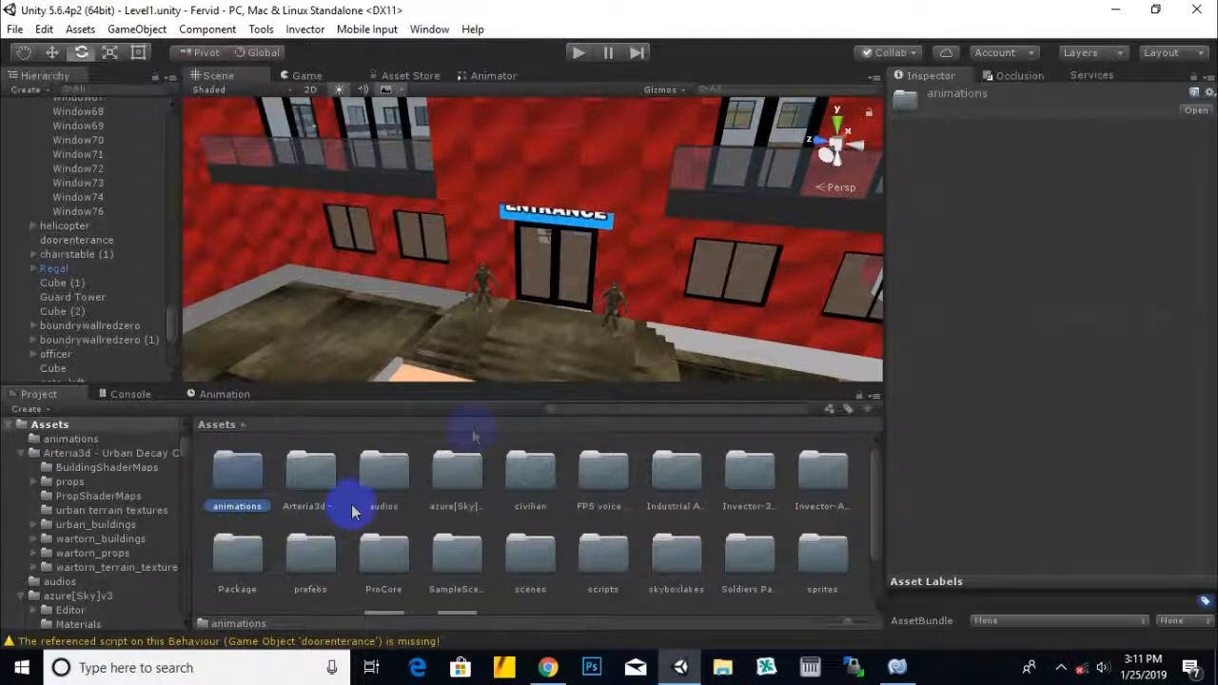
scroll(539, 308, down, 1)
click(248, 481)
double_click(249, 480)
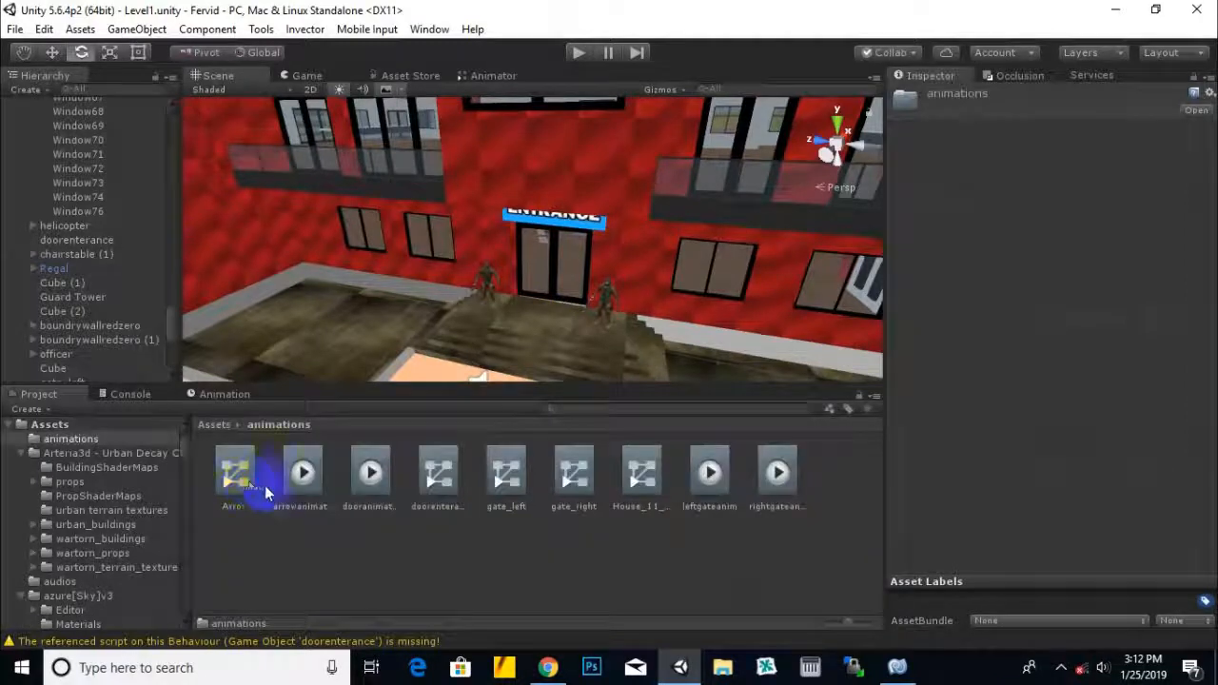
click(372, 485)
click(1019, 149)
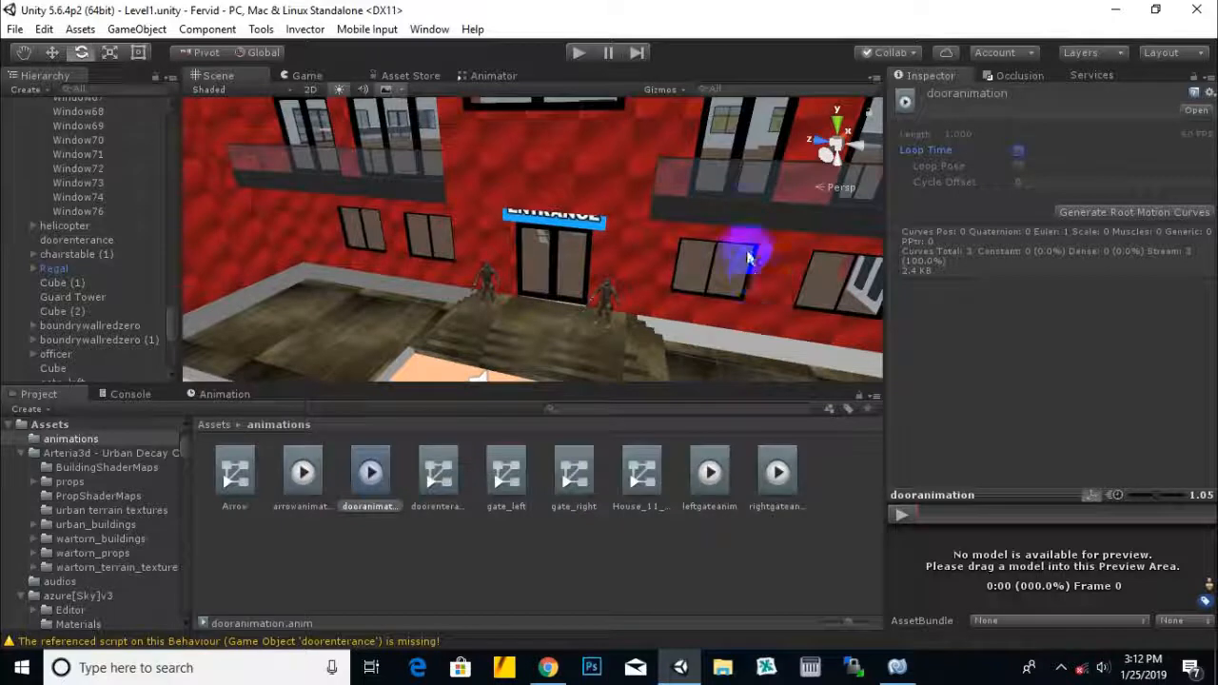
Step: Replay the level, walk the soldier in and out of the entrance to retest the door animation, and stop play mode
click(578, 54)
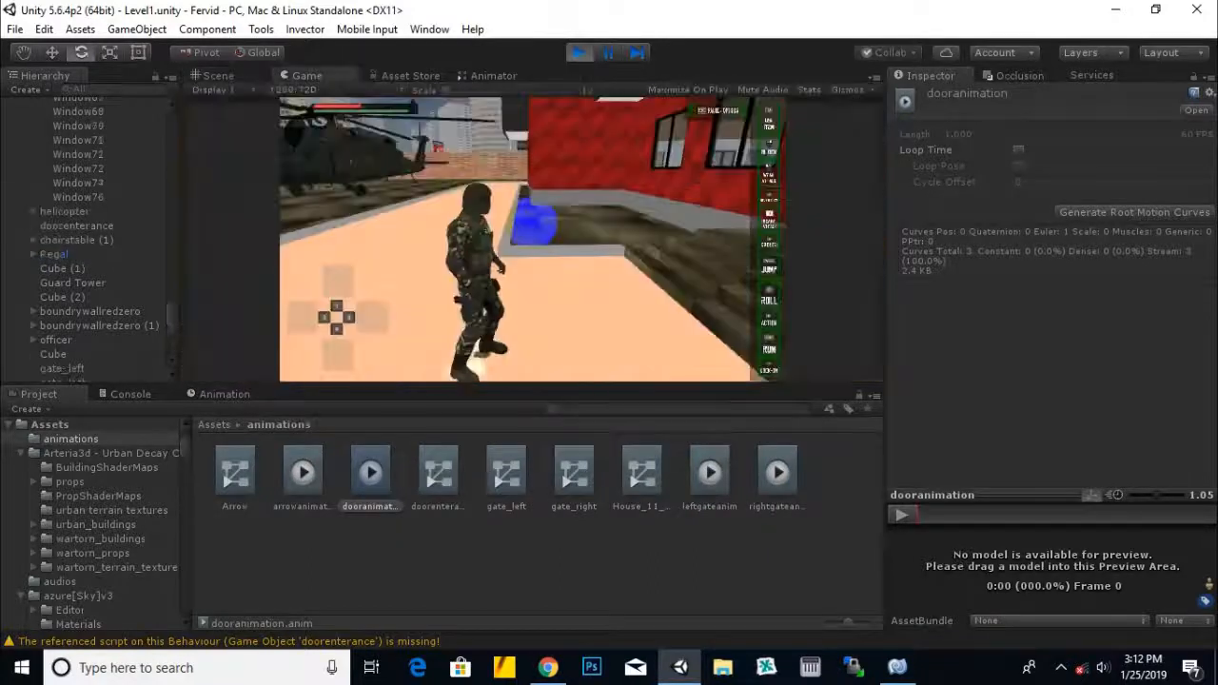
key(w)
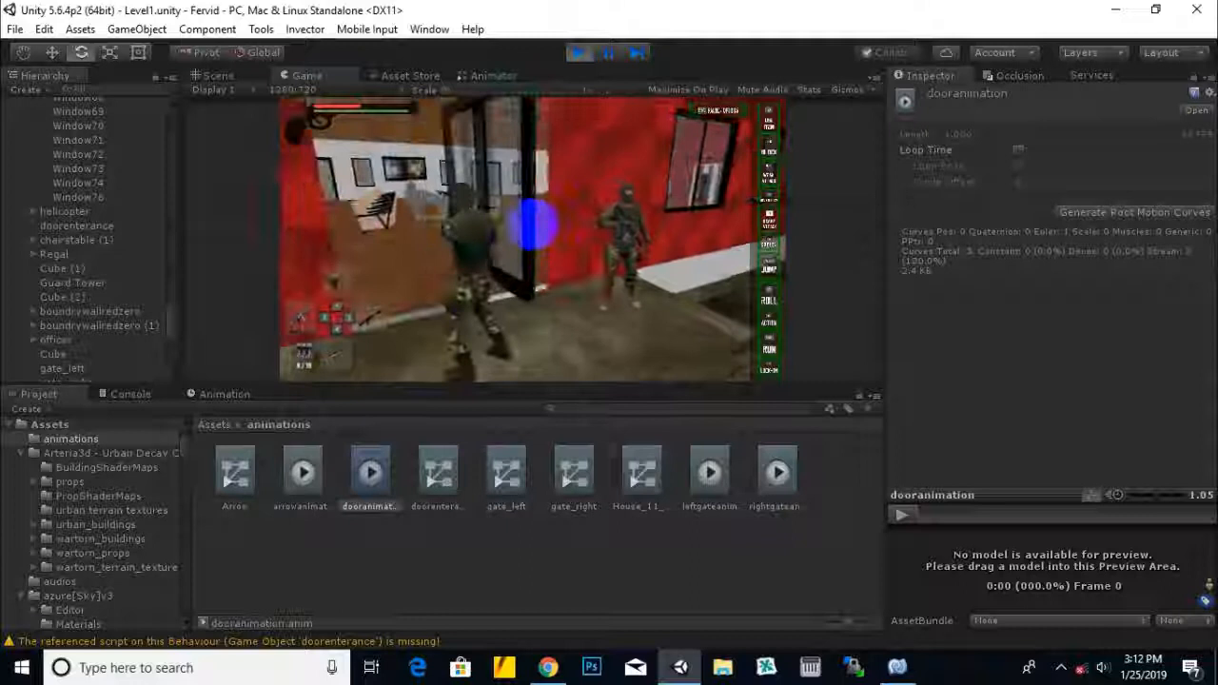
key(w)
key(w)
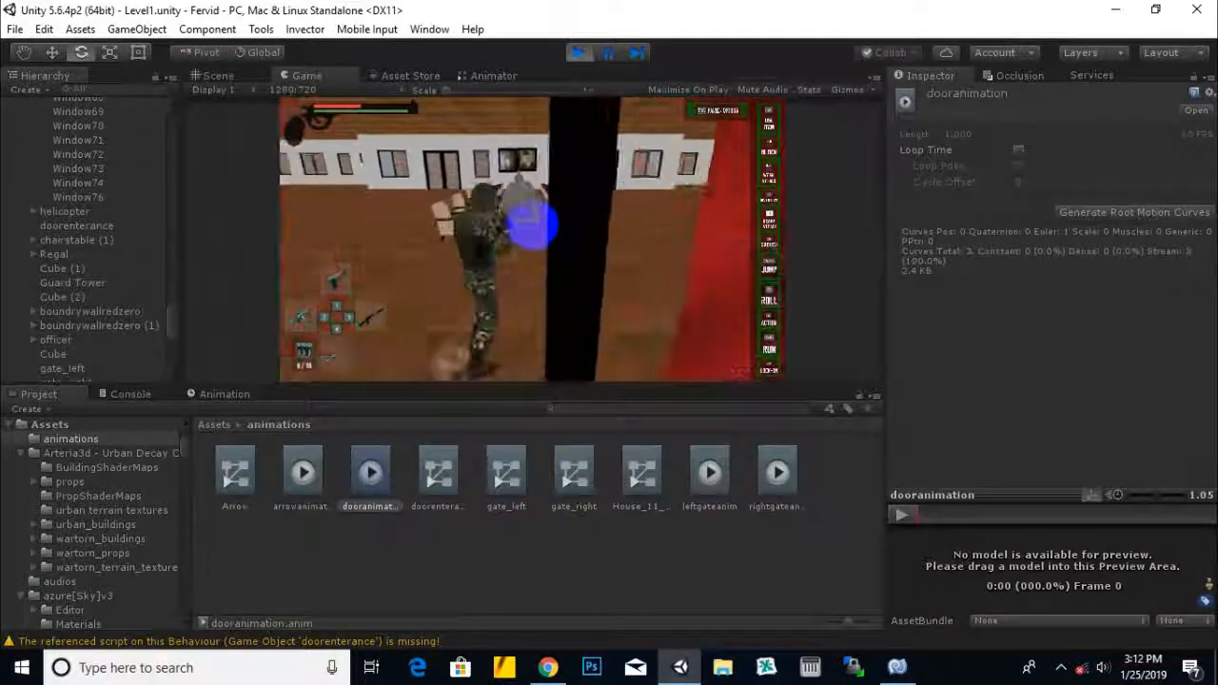
key(s)
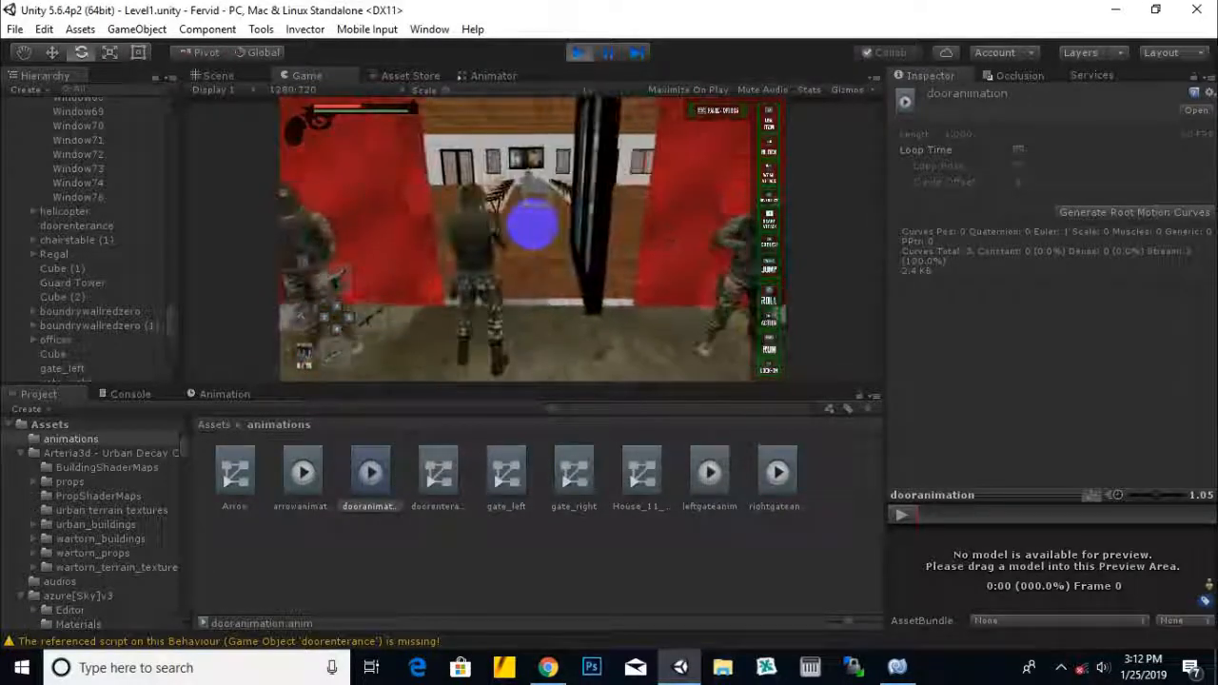
key(w)
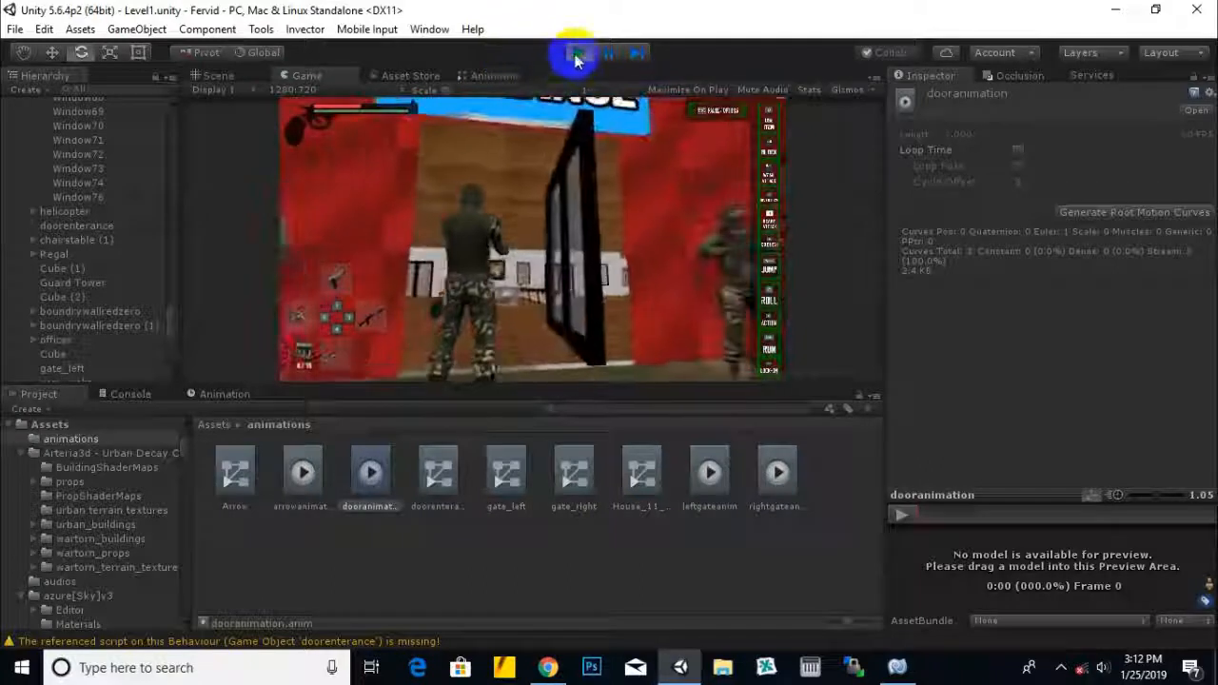
click(576, 54)
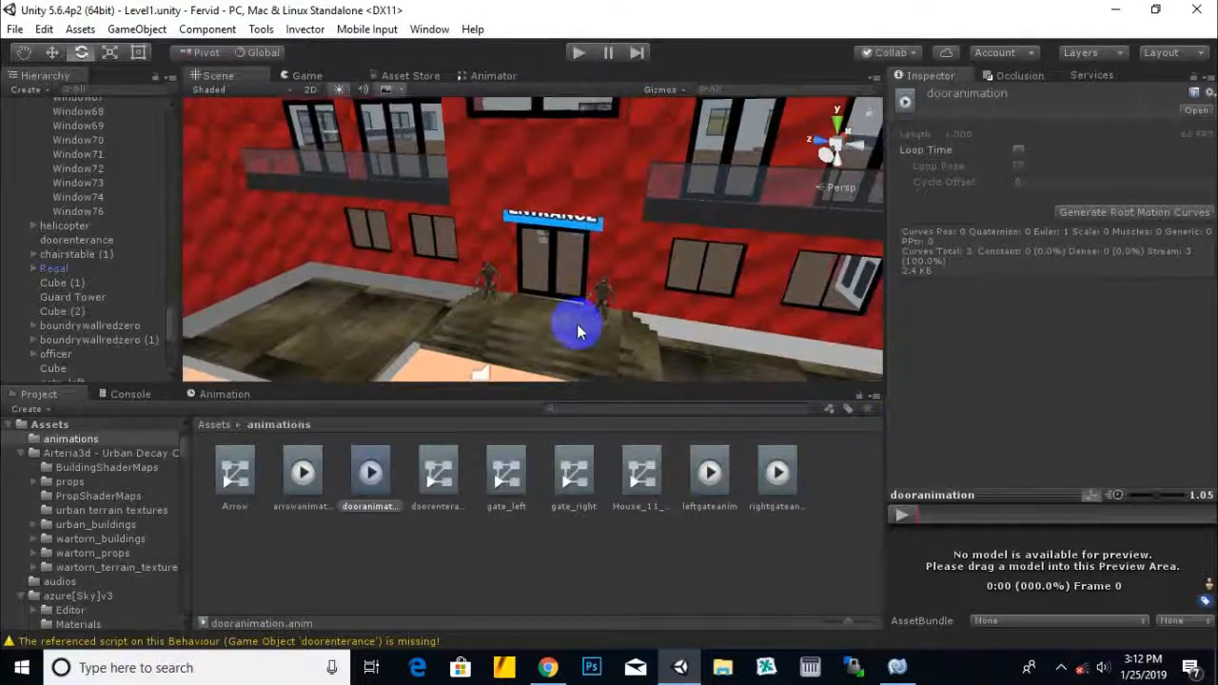
scroll(653, 329, down, 3)
middle_drag(734, 324, 674, 264)
scroll(519, 309, down, 2)
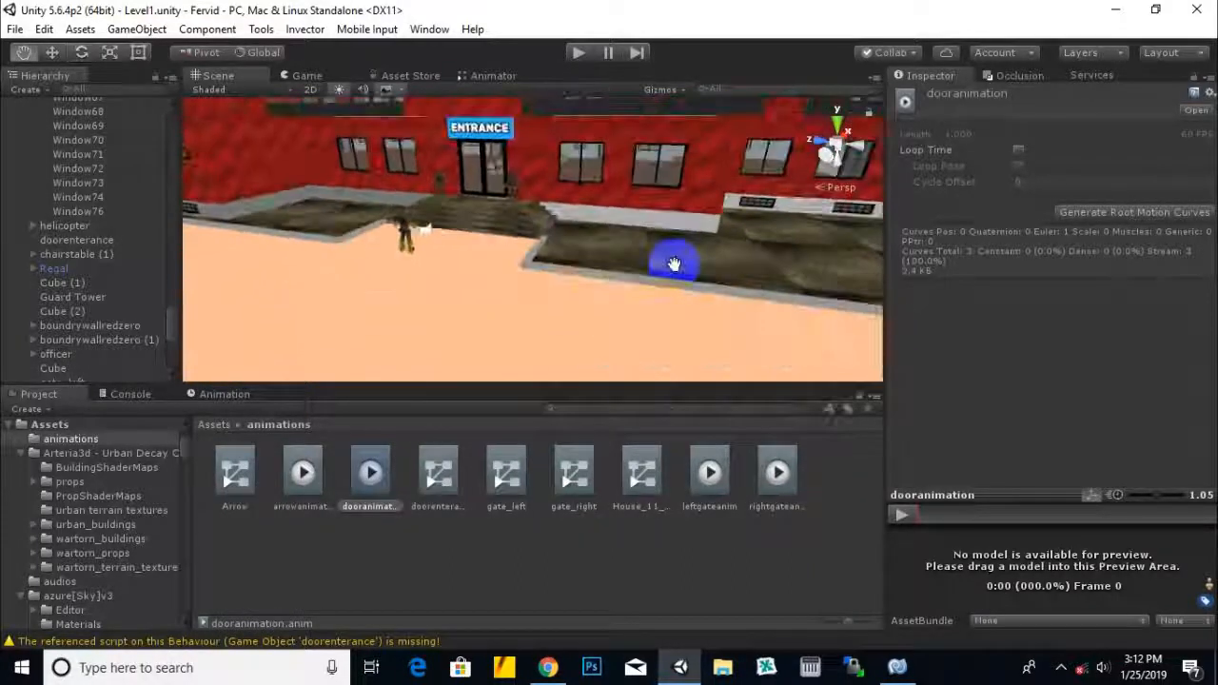
scroll(502, 246, down, 1)
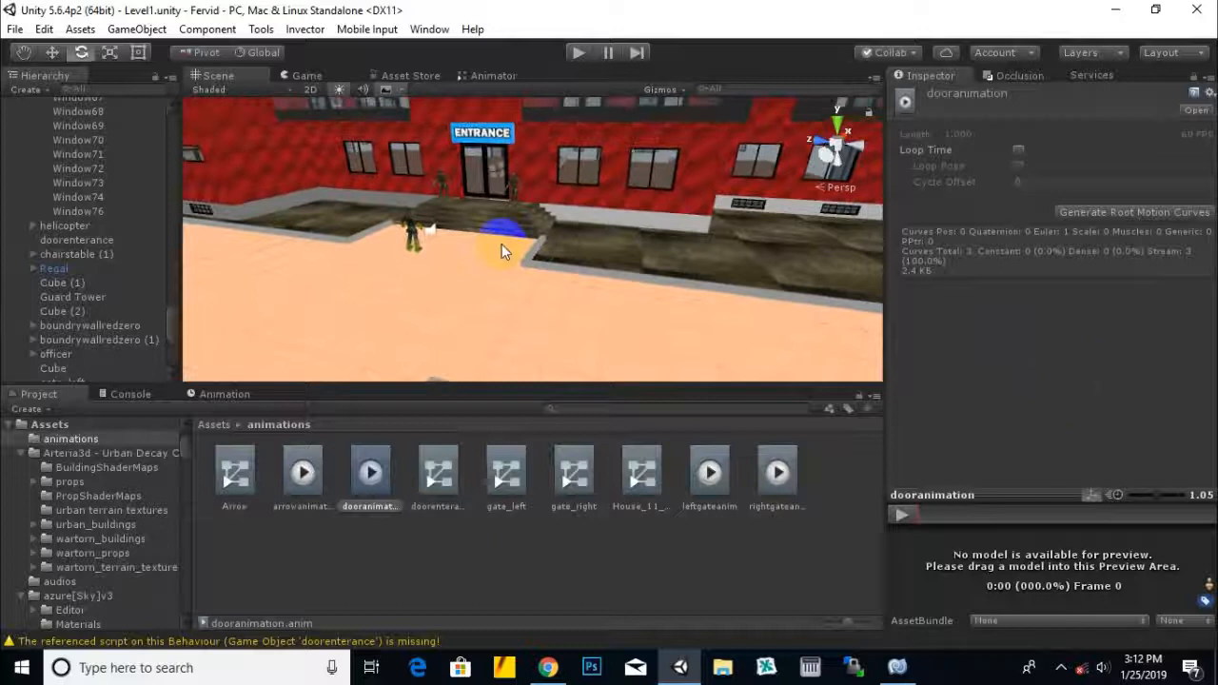
scroll(502, 243, down, 3)
middle_drag(684, 290, 783, 324)
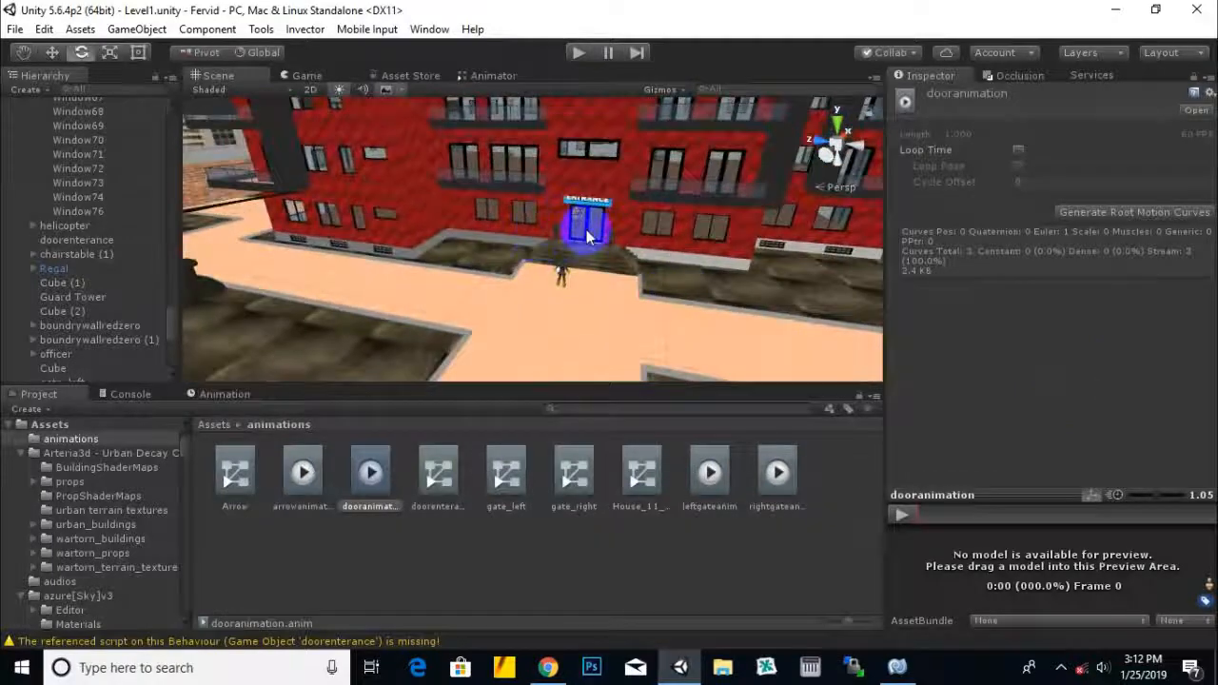